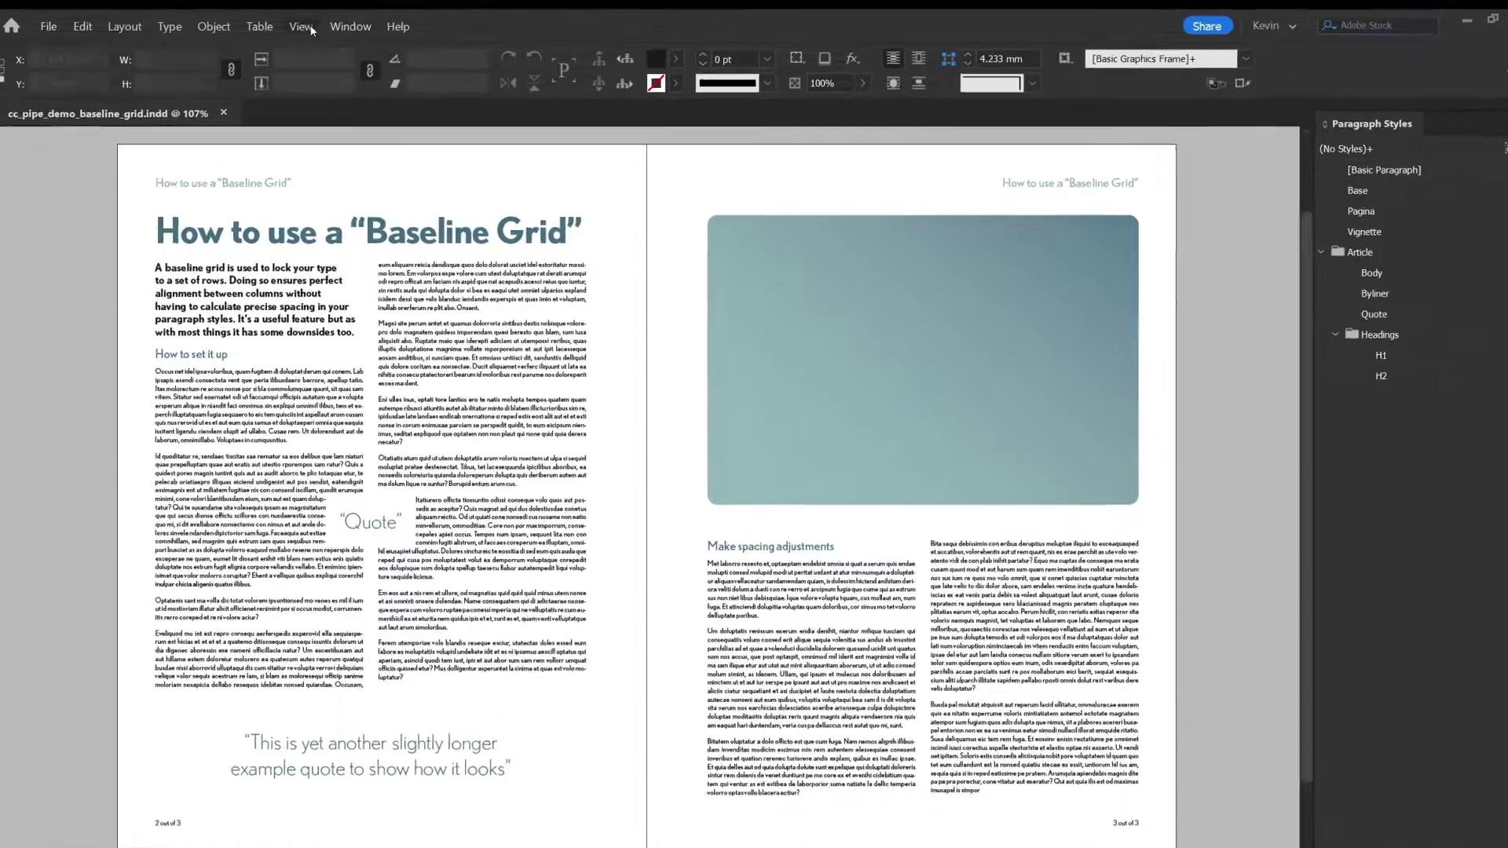
Step: Turn on the baseline grid display and switch the spread out of preview mode
left_click(326, 27)
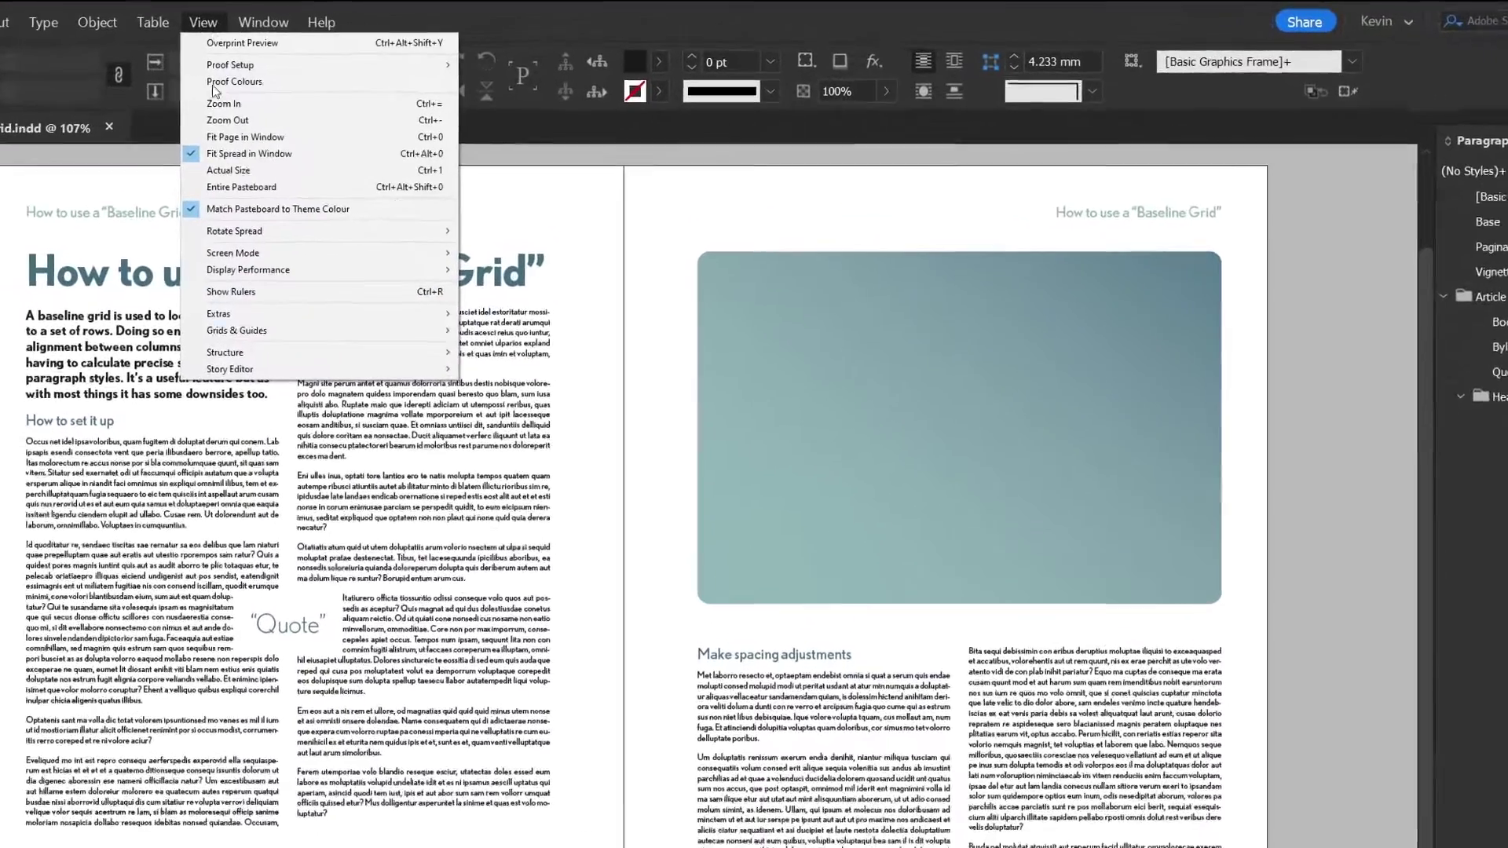
mouse_move(365, 269)
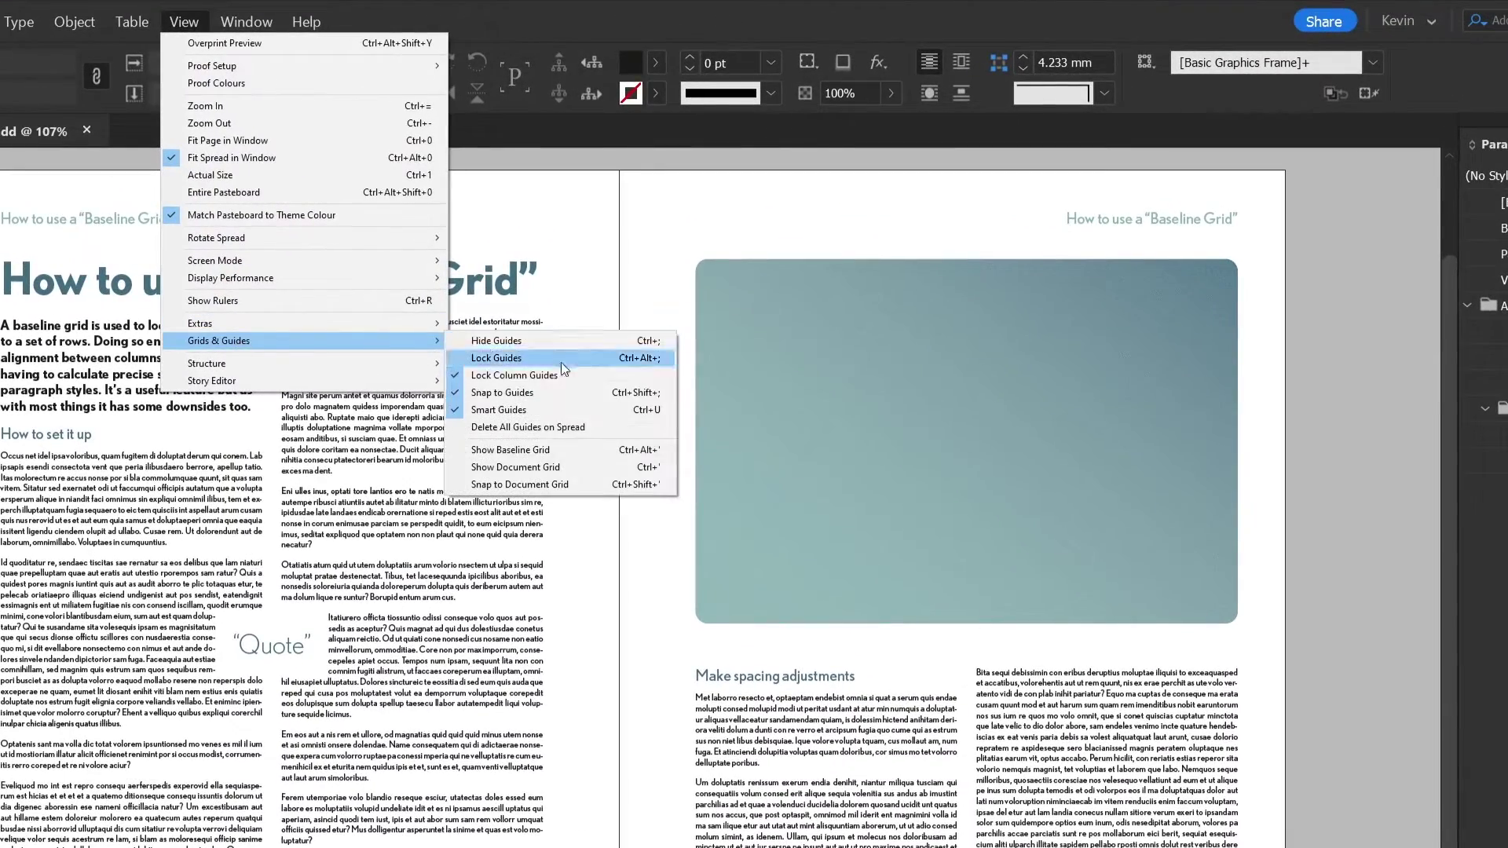
left_click(546, 450)
key("w")
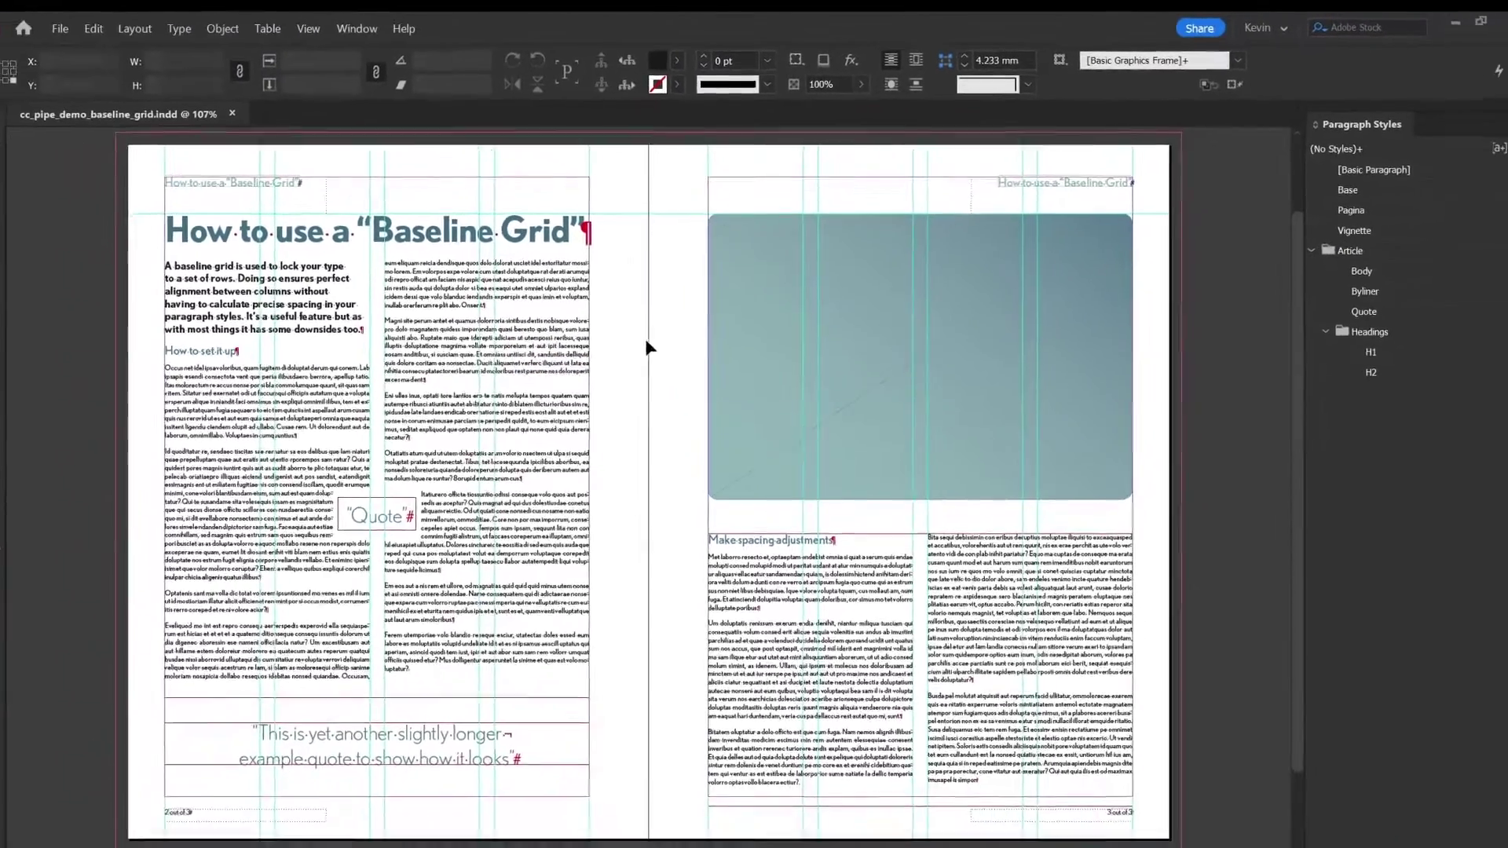
Step: Examine how the body text lines in both columns around the quote sit against the baseline grid, and return to preview mode
scroll(608, 418, "up", 1)
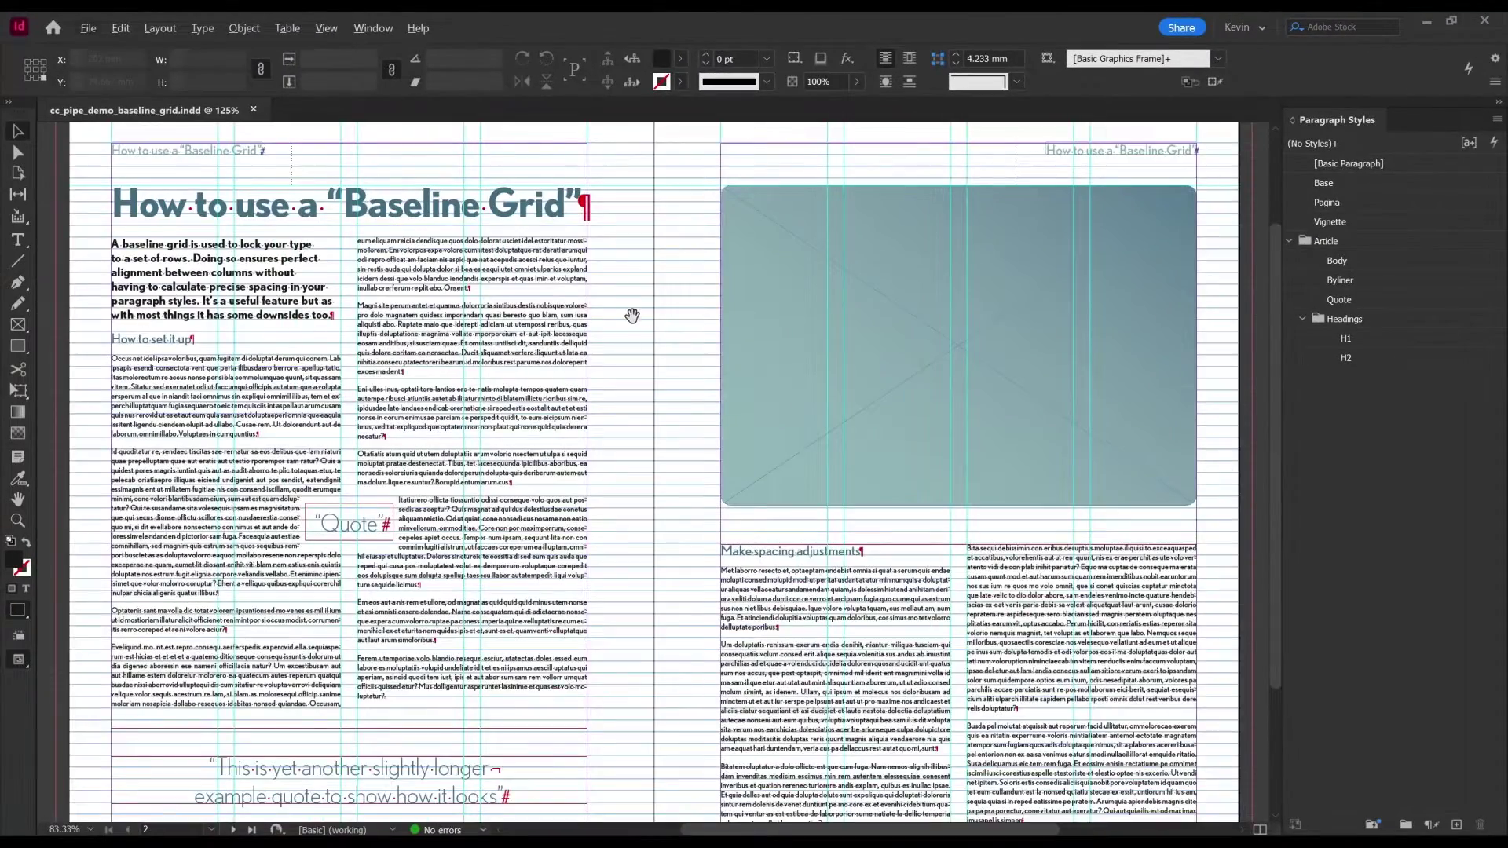
left_click_drag(632, 316, 748, 373)
scroll(657, 289, "up", 1)
left_click_drag(745, 313, 750, 338)
left_click_drag(497, 492, 589, 259)
scroll(531, 423, "up", 2)
scroll(602, 350, "down", 3)
scroll(605, 354, "down", 2)
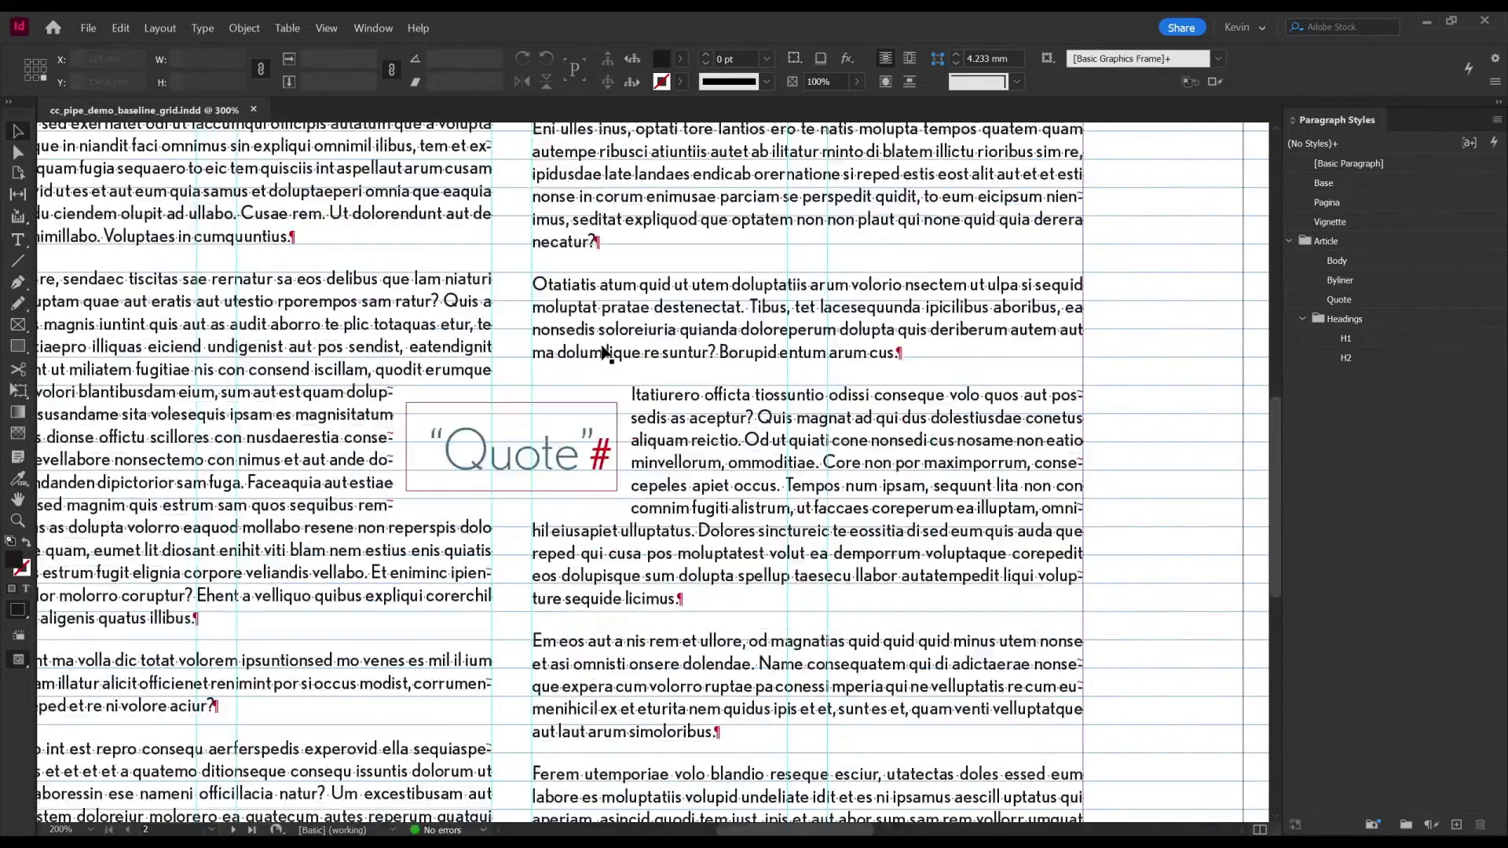
scroll(605, 357, "up", 3)
scroll(829, 351, "down", 1)
scroll(829, 351, "down", 2)
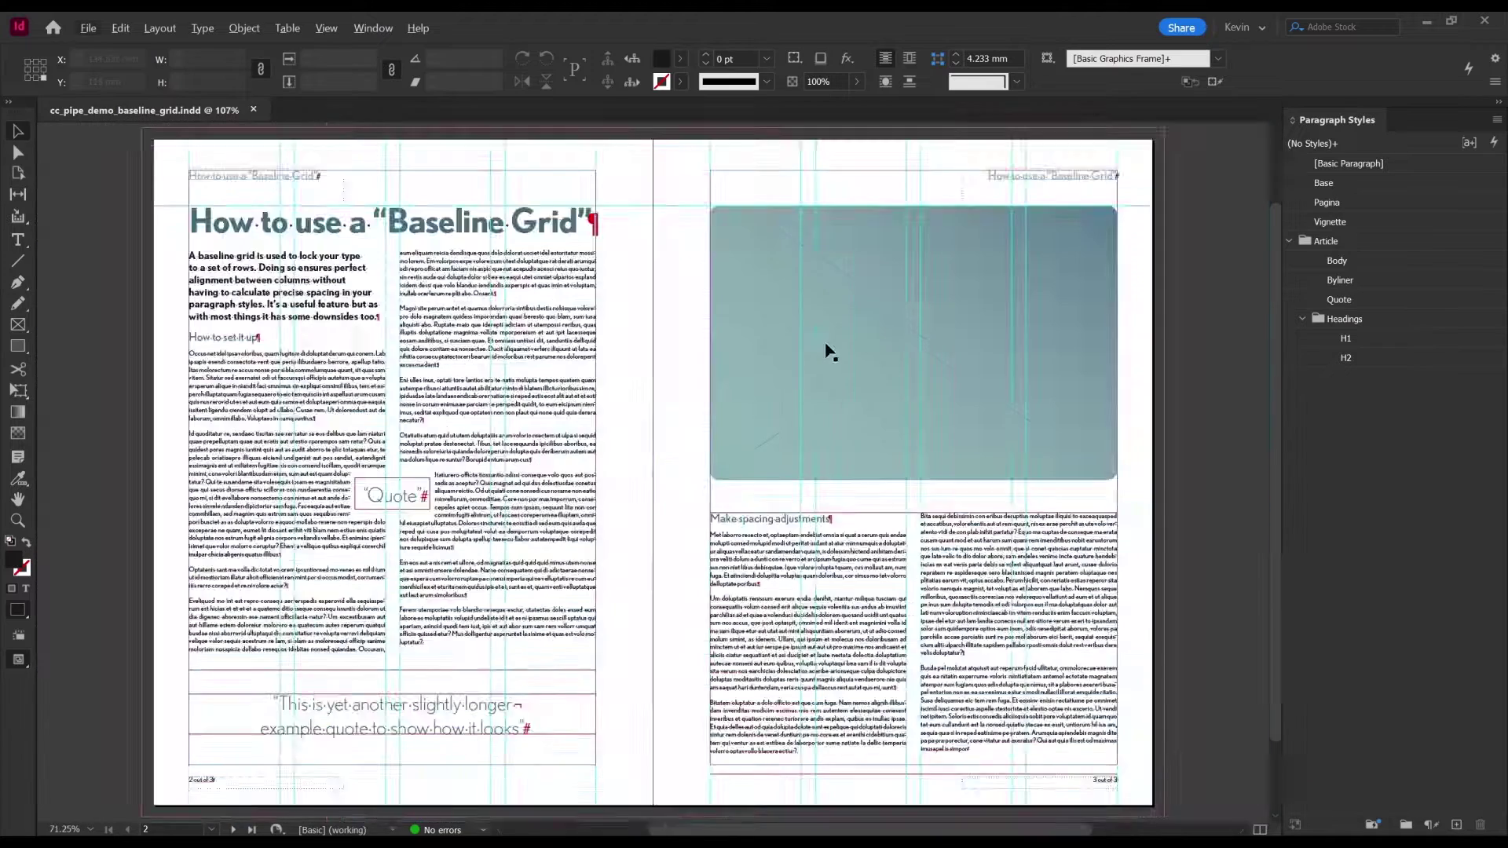
key("w")
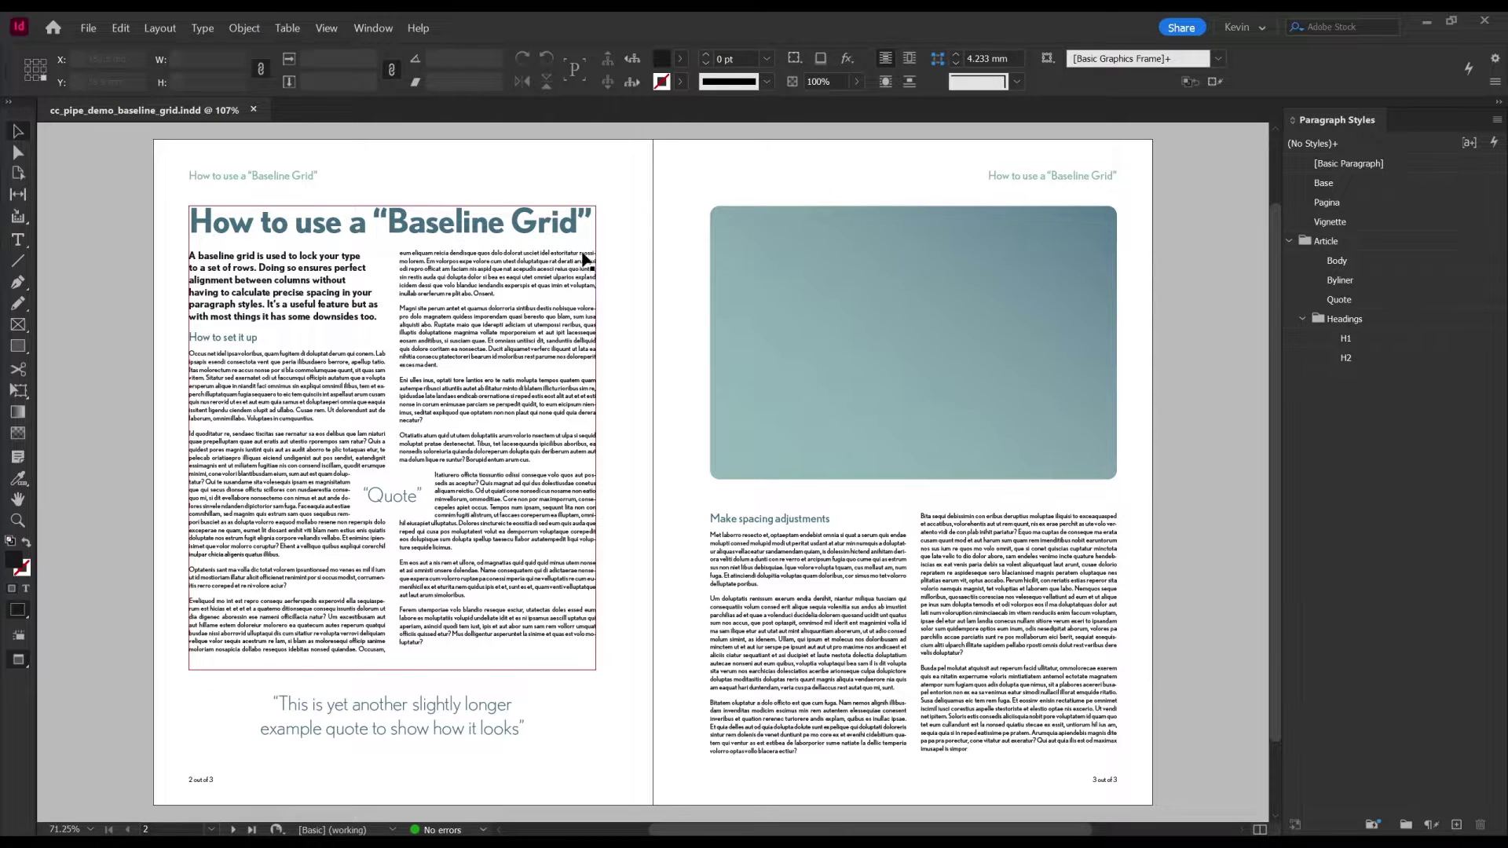
Step: Check the font size and leading of the body text under "How to set it up", ending deselected and in preview mode
key("w")
key("w")
key("w")
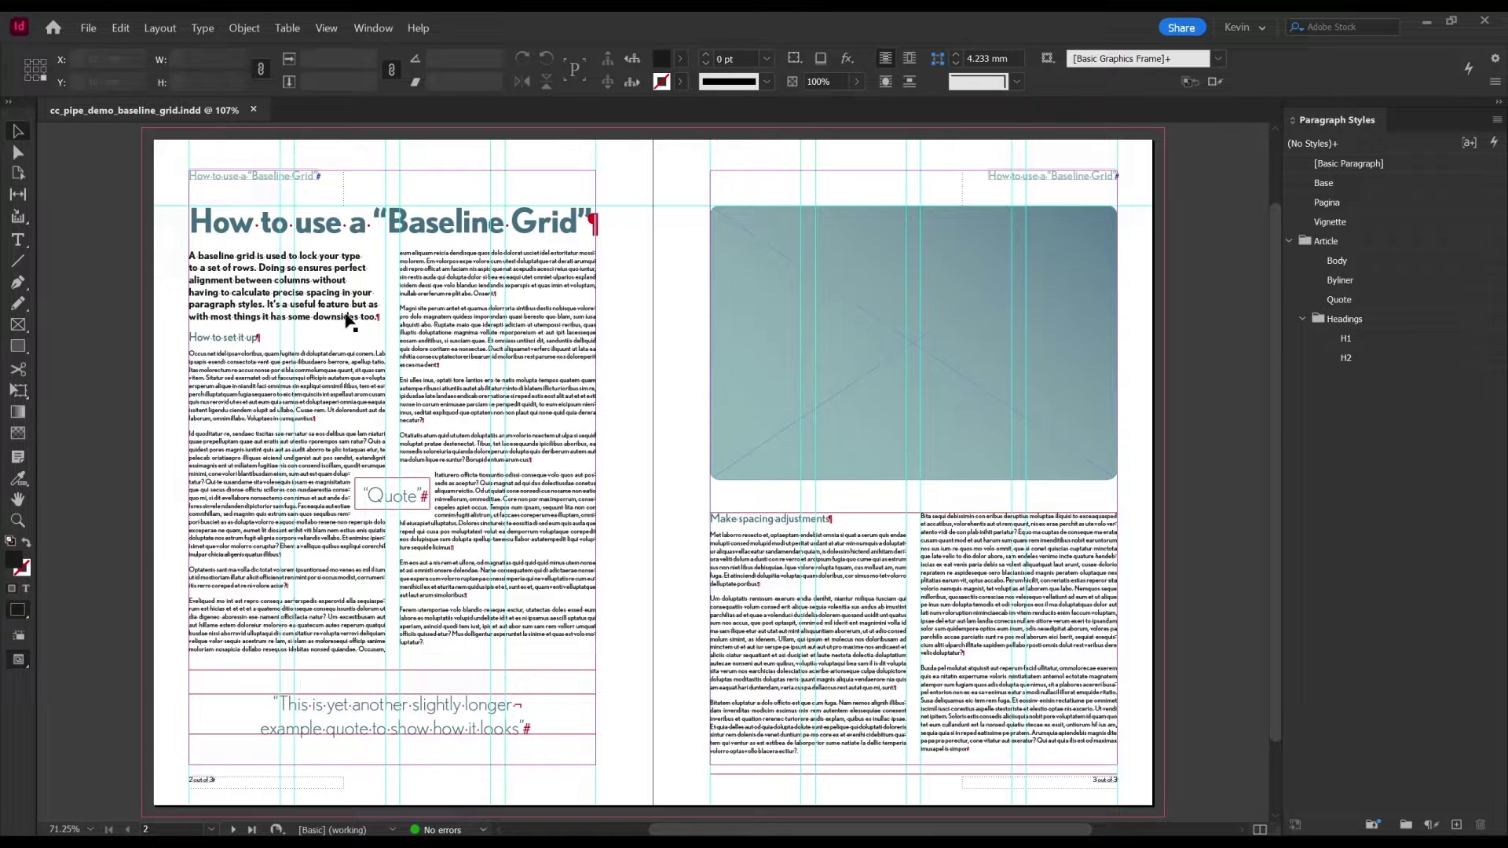
left_click(325, 381)
double_click(307, 401)
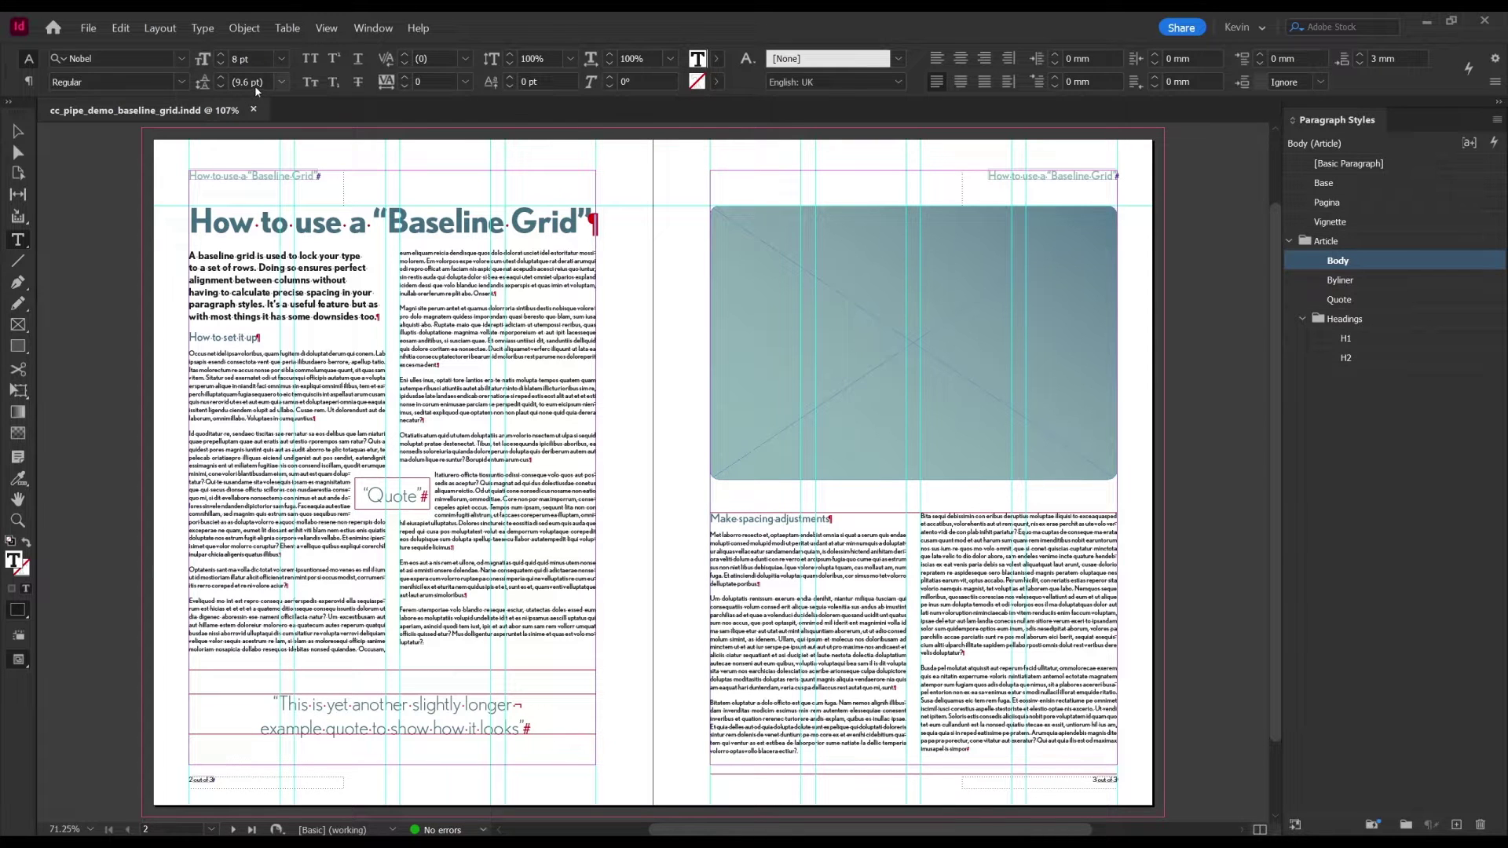
key("Escape")
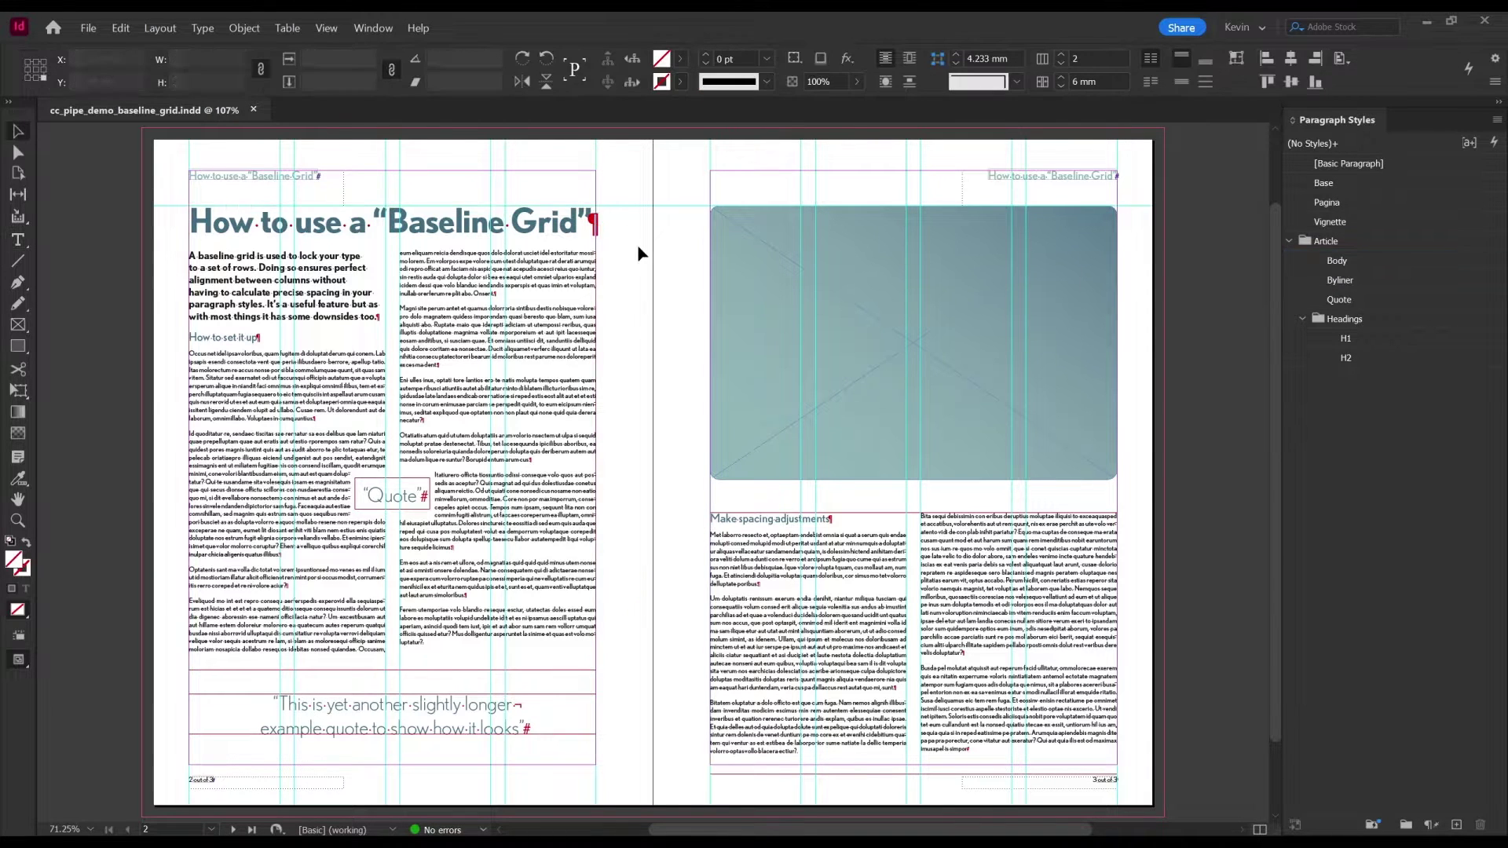
left_click(638, 243)
key("w")
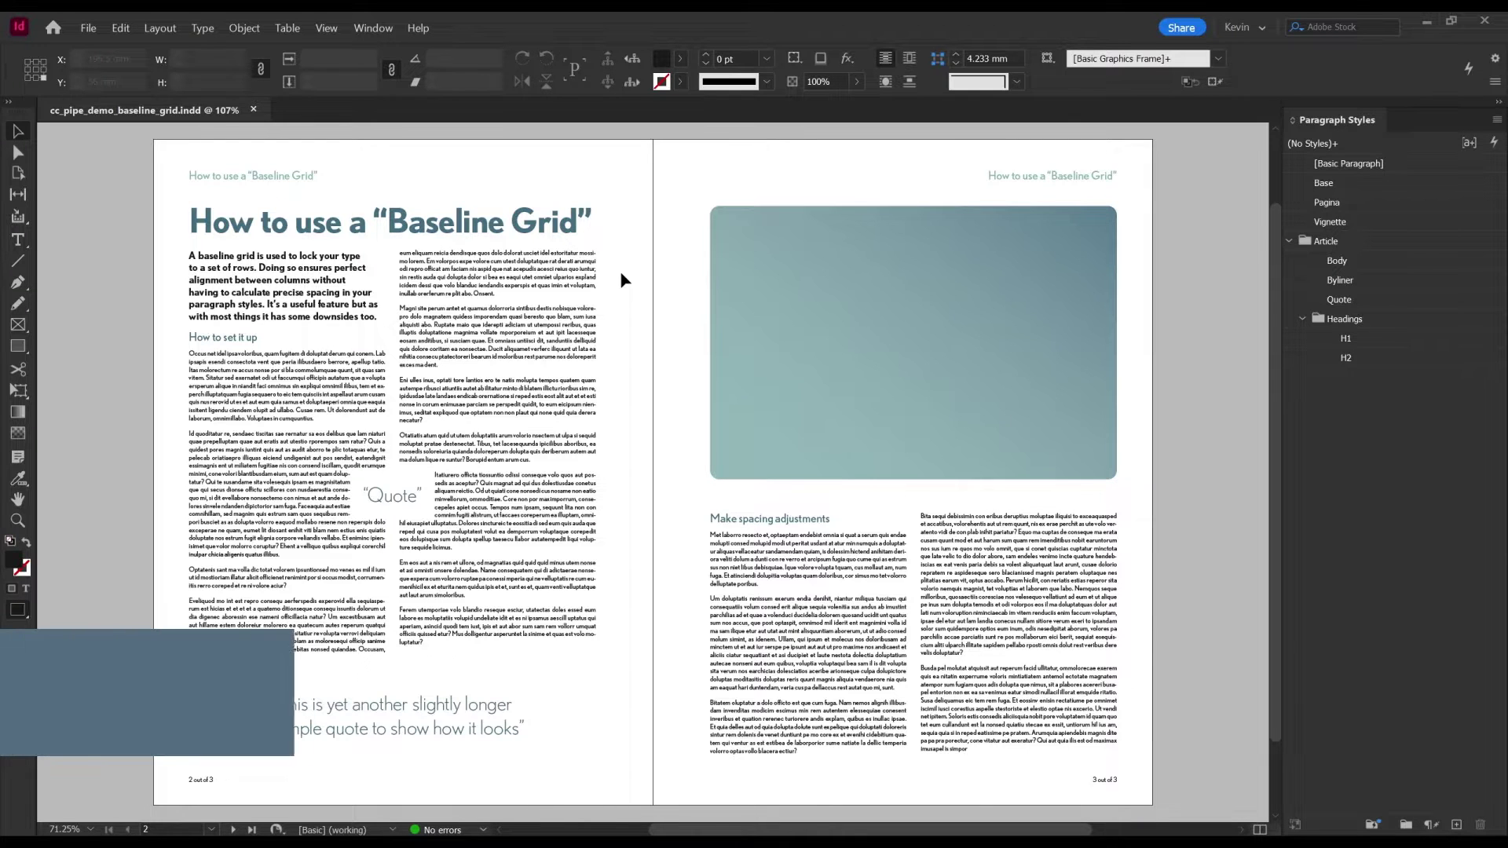
Step: Set the document's baseline grid to start at 13 mm from the top of the page and increment by the body text's 9.6 pt leading
key("ctrl+k")
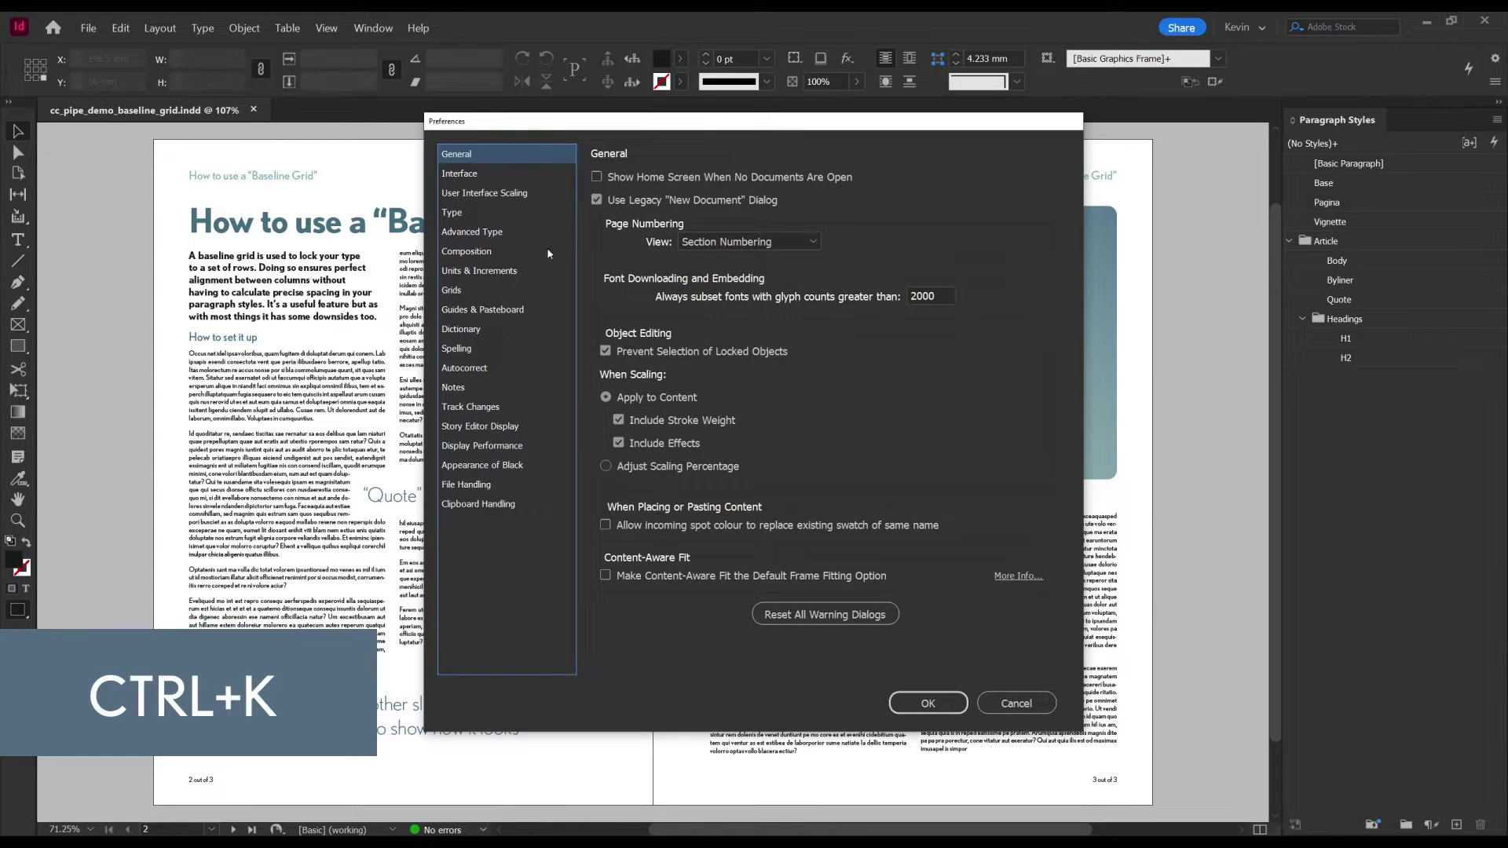
left_click(453, 291)
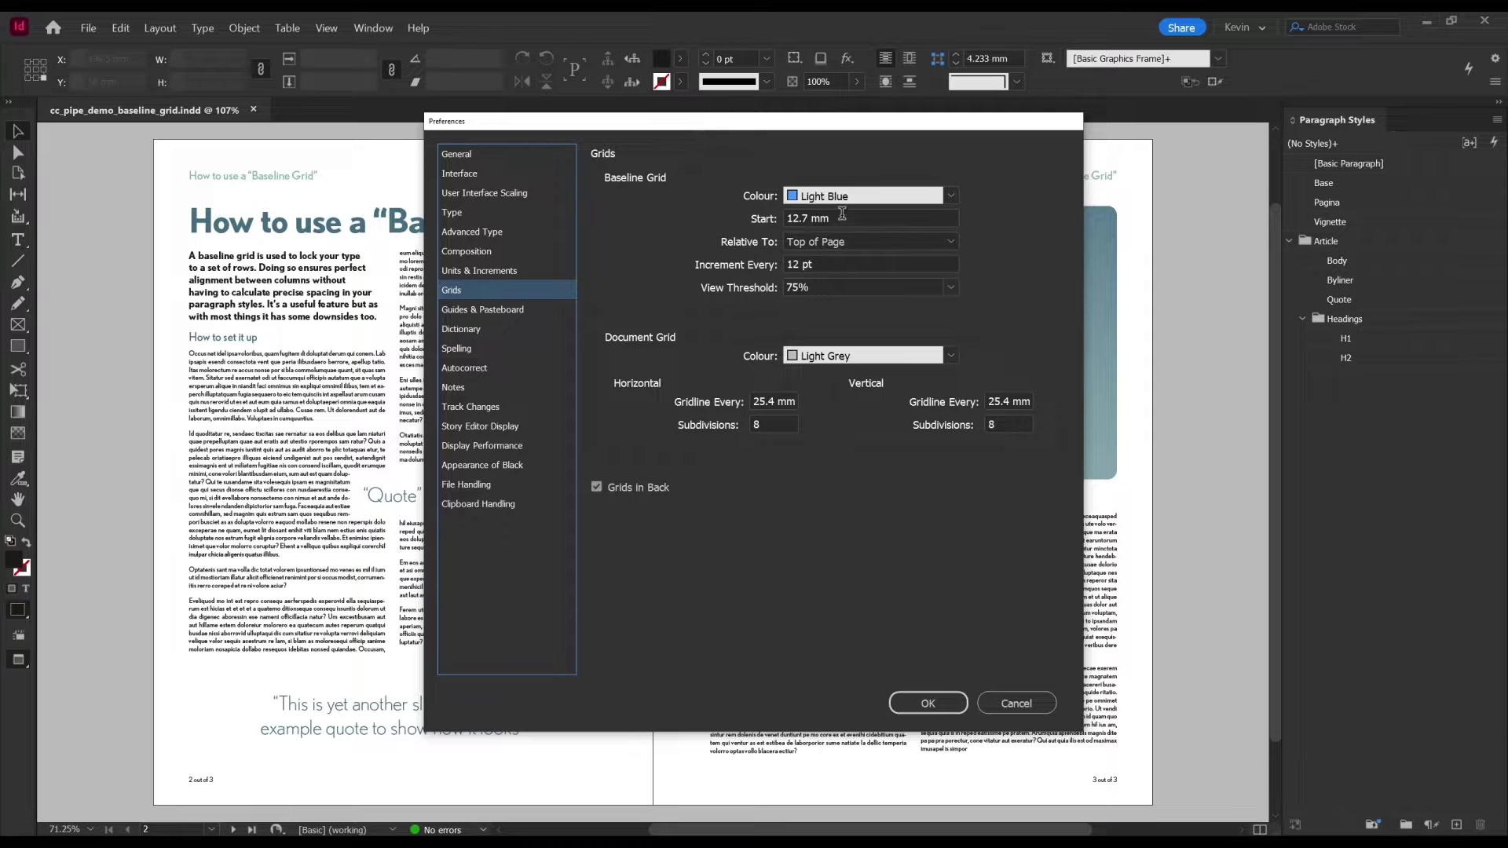
left_click_drag(842, 216, 730, 228)
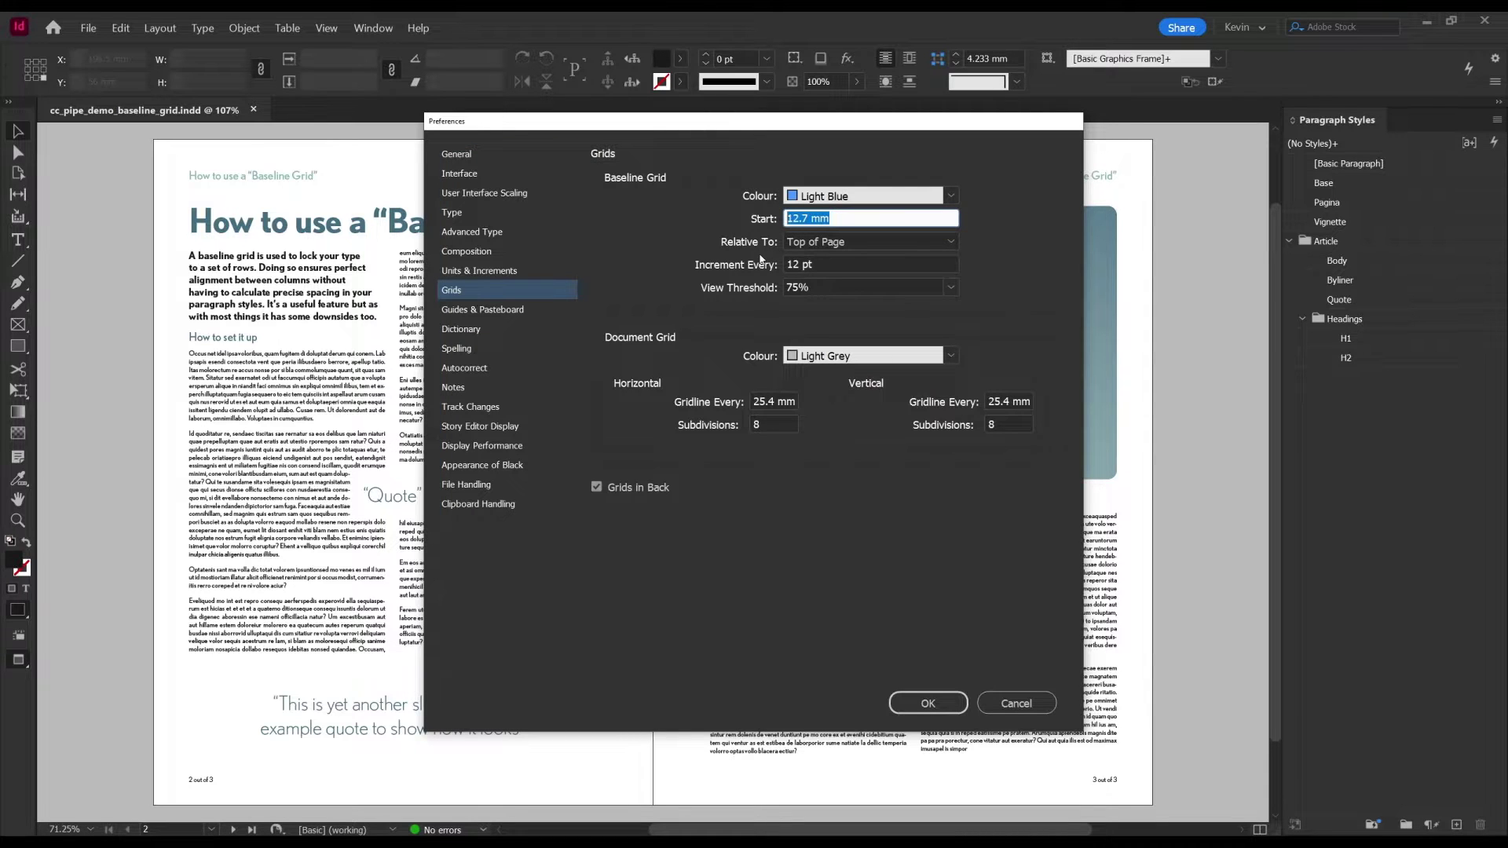
type("13")
key("Tab")
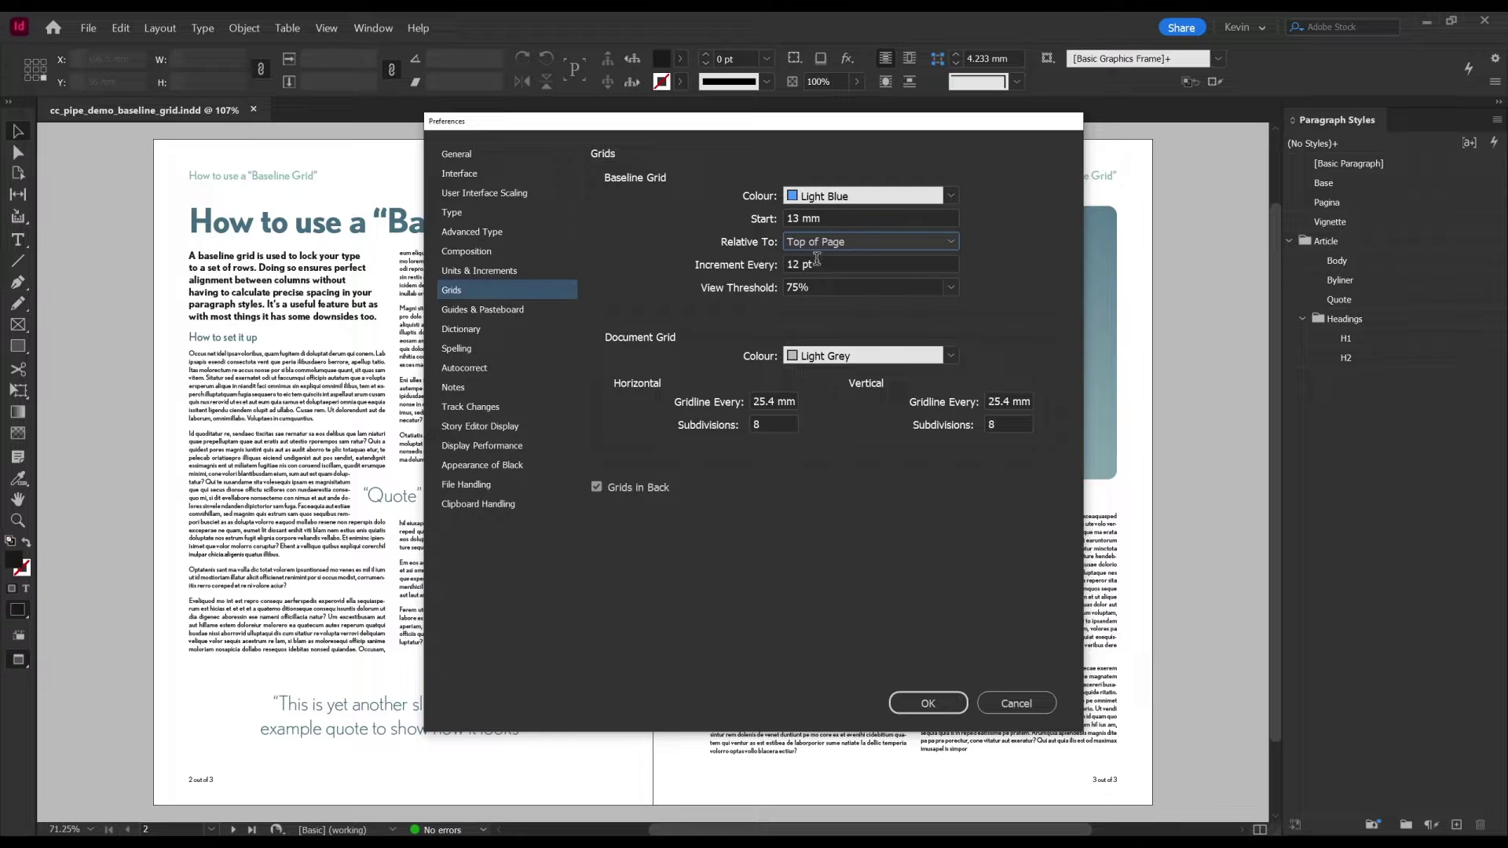
key("Tab")
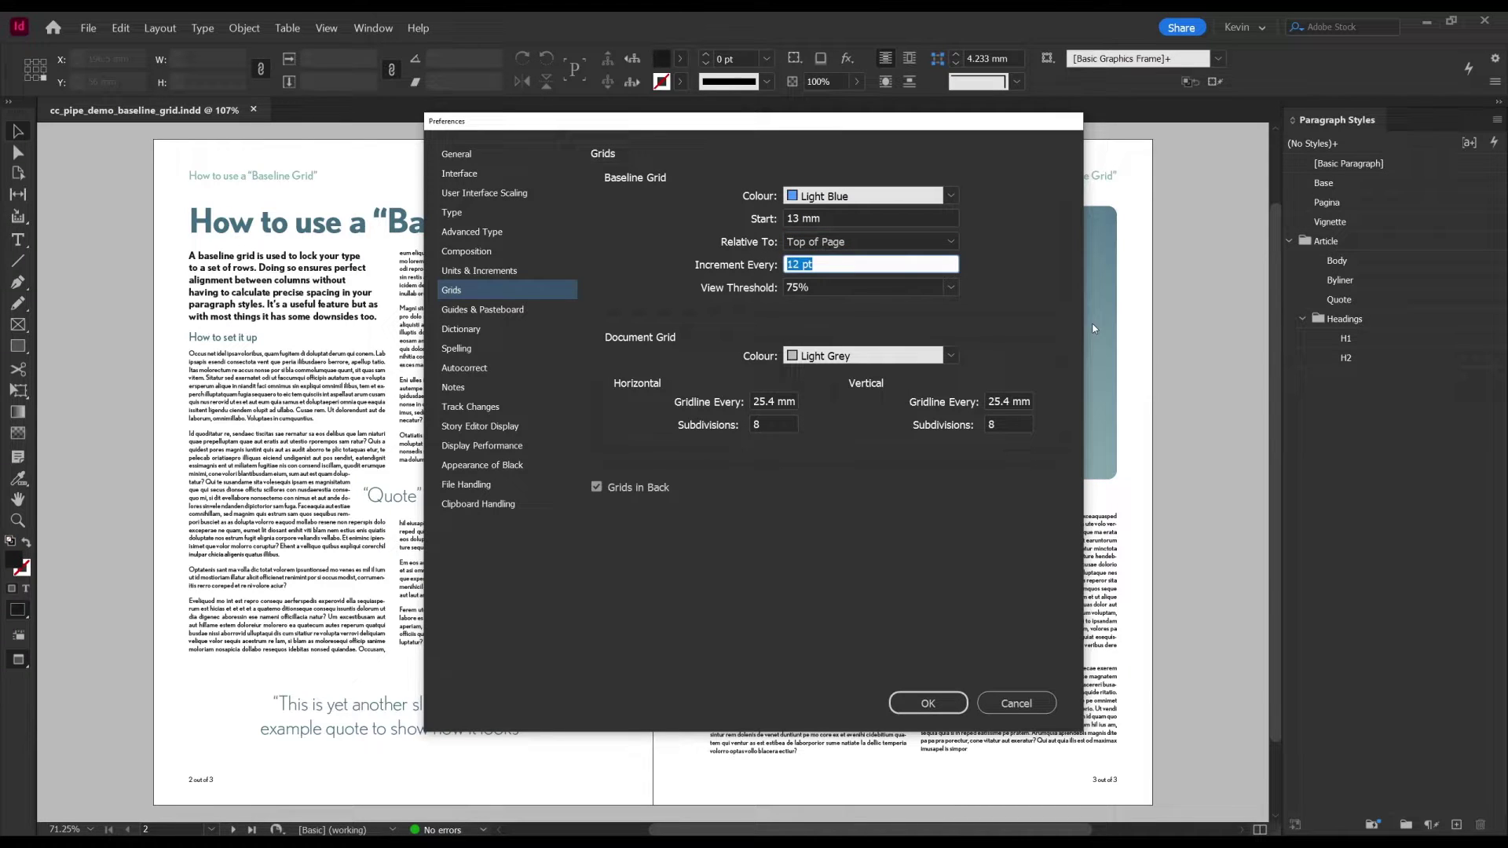
type("99.")
key("Return")
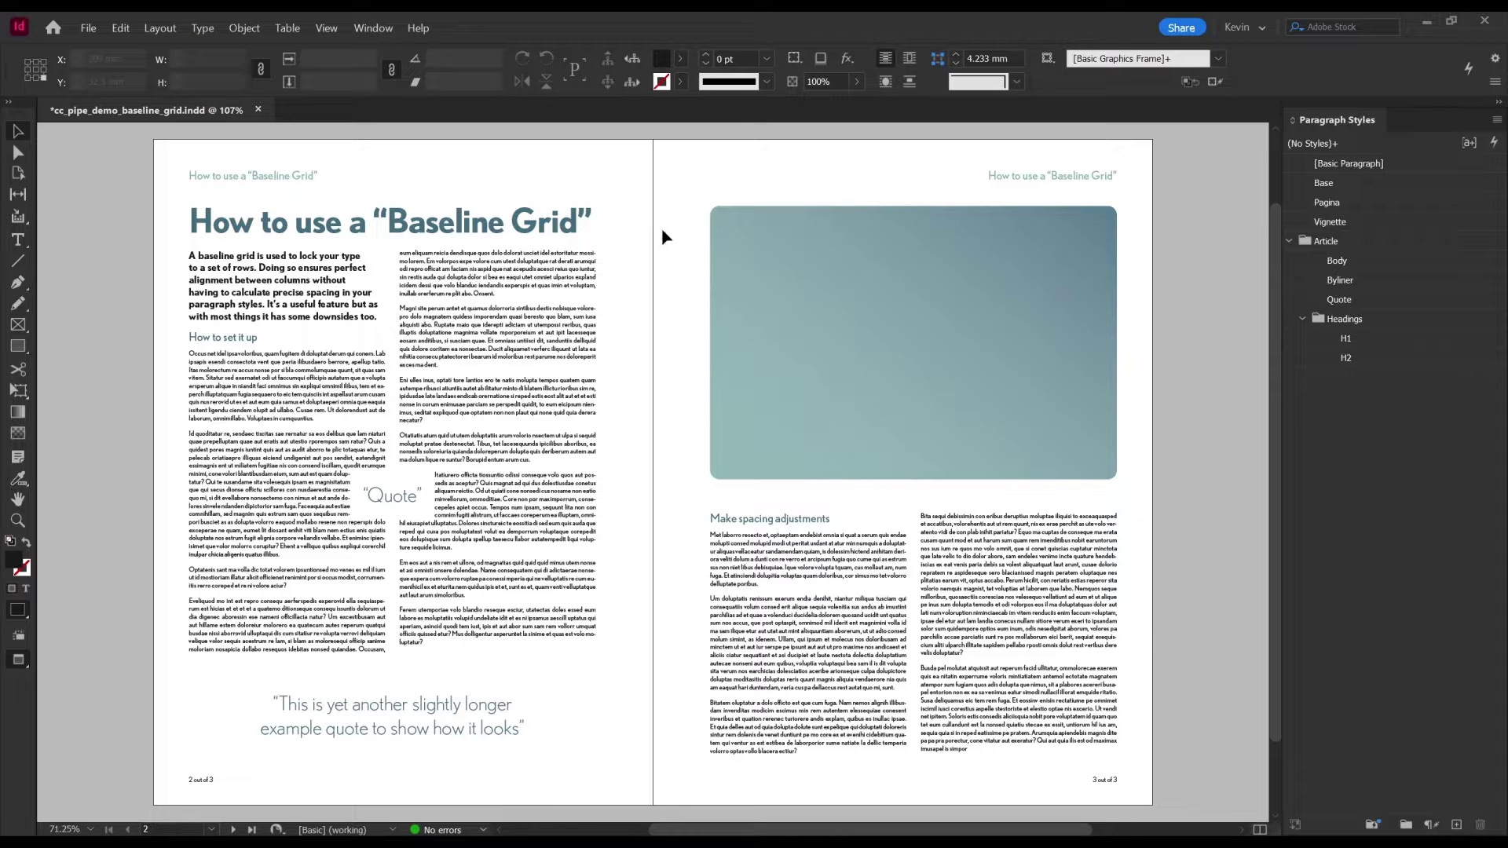
Step: Examine the adjusted baseline grid behind the left page's text columns in normal screen mode
key("w")
key("ctrl+equal")
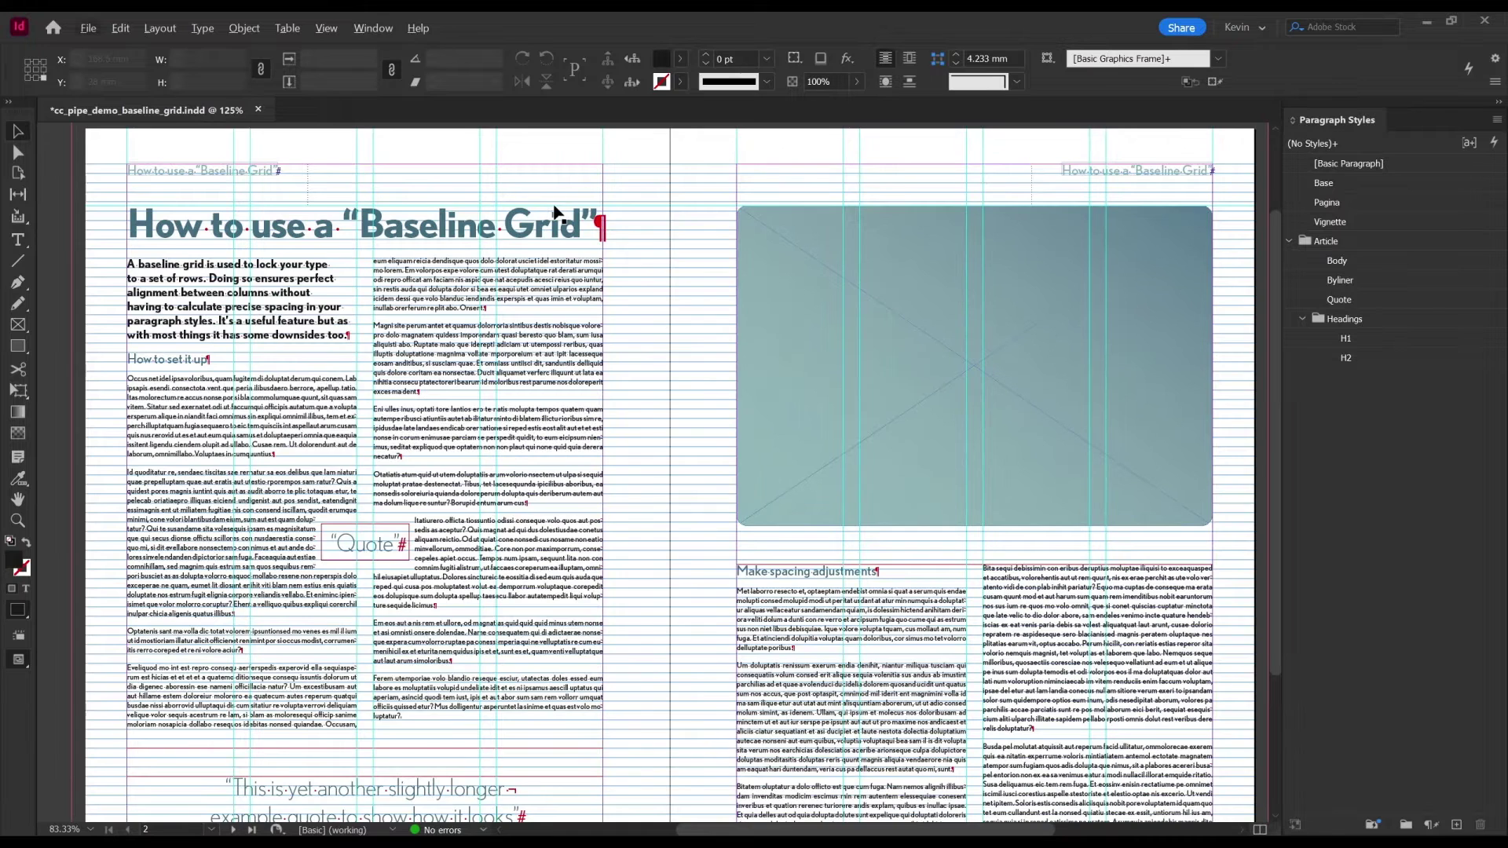
key("ctrl+equal")
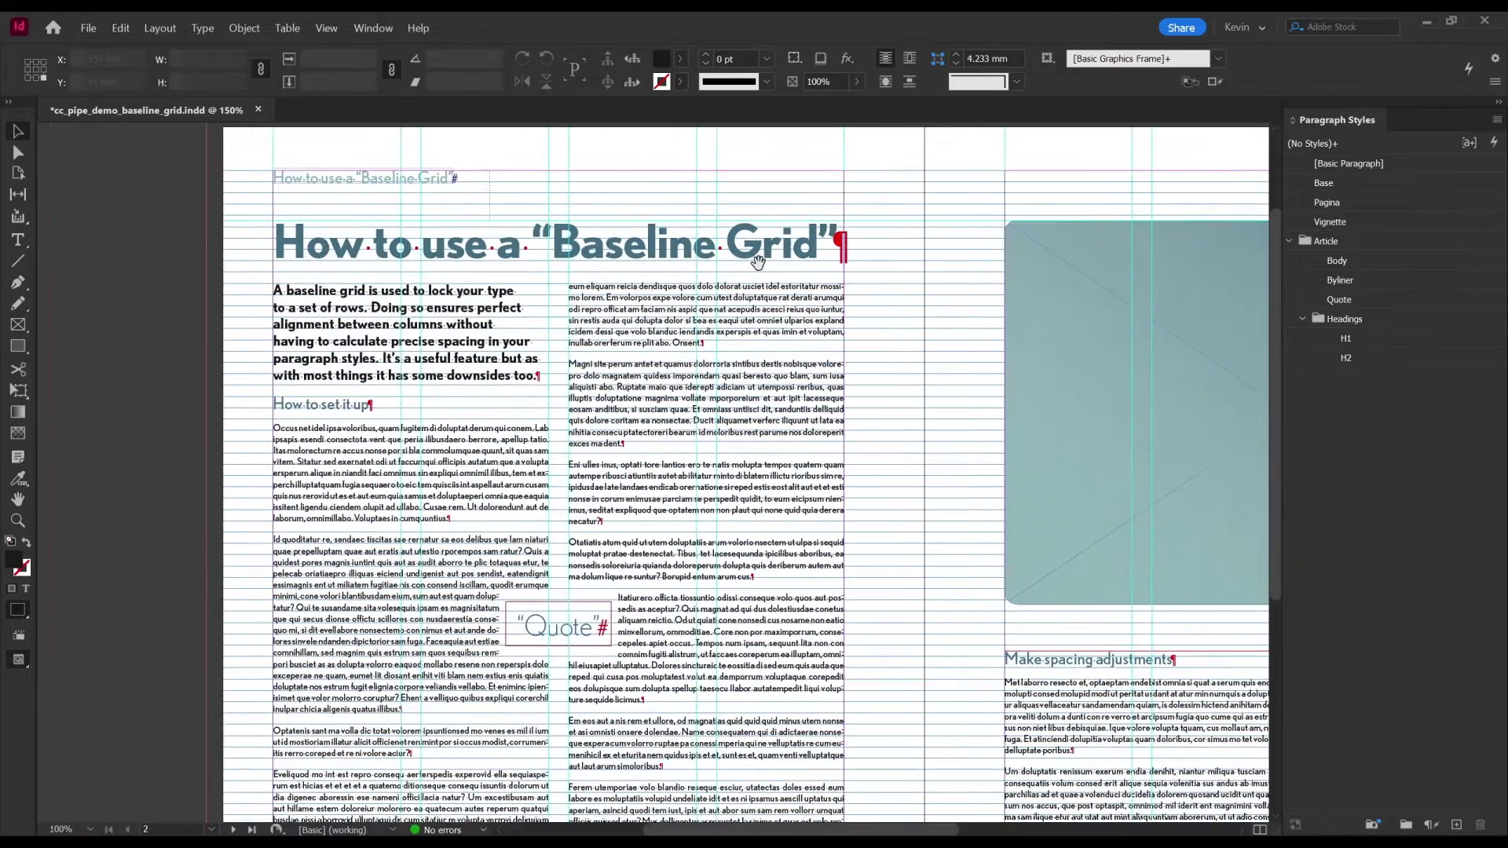
scroll(838, 388, "down", 3)
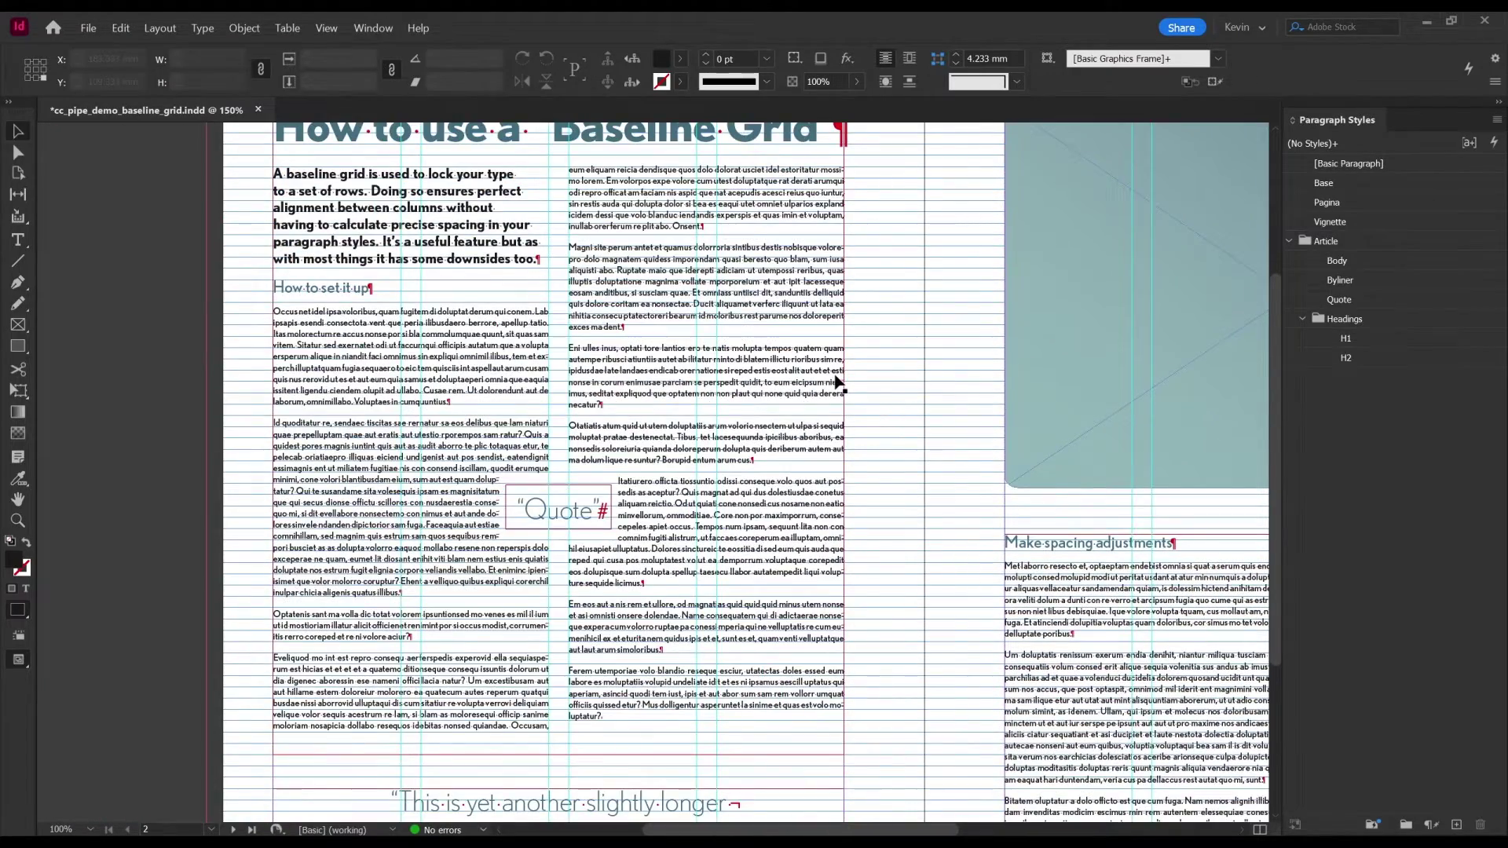
scroll(838, 383, "up", 1)
key("ctrl+equal")
key("ctrl+equal")
key("ctrl+equal")
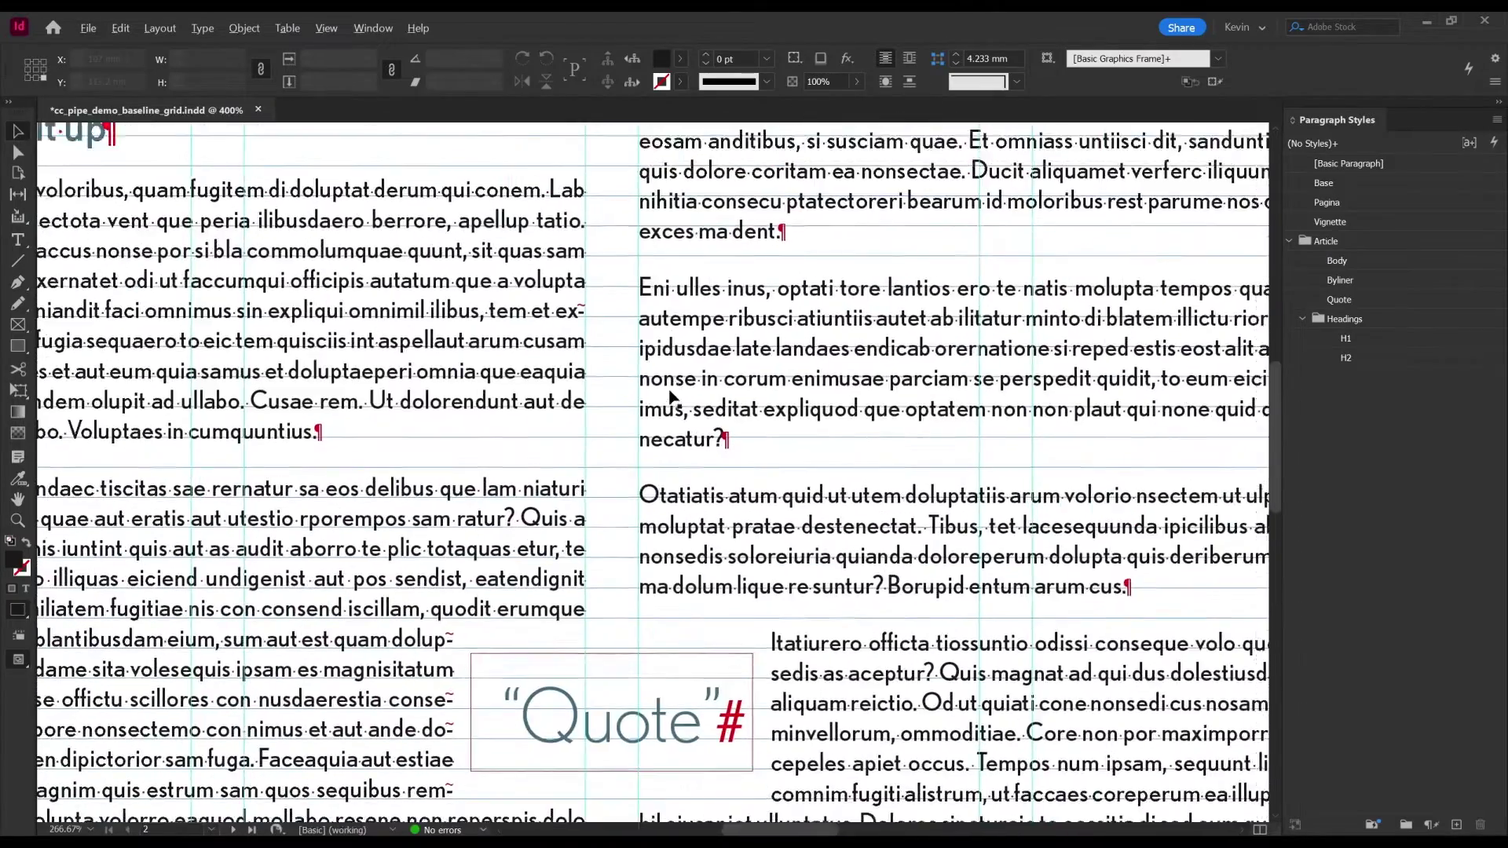
key("ctrl+minus")
key("ctrl+minus")
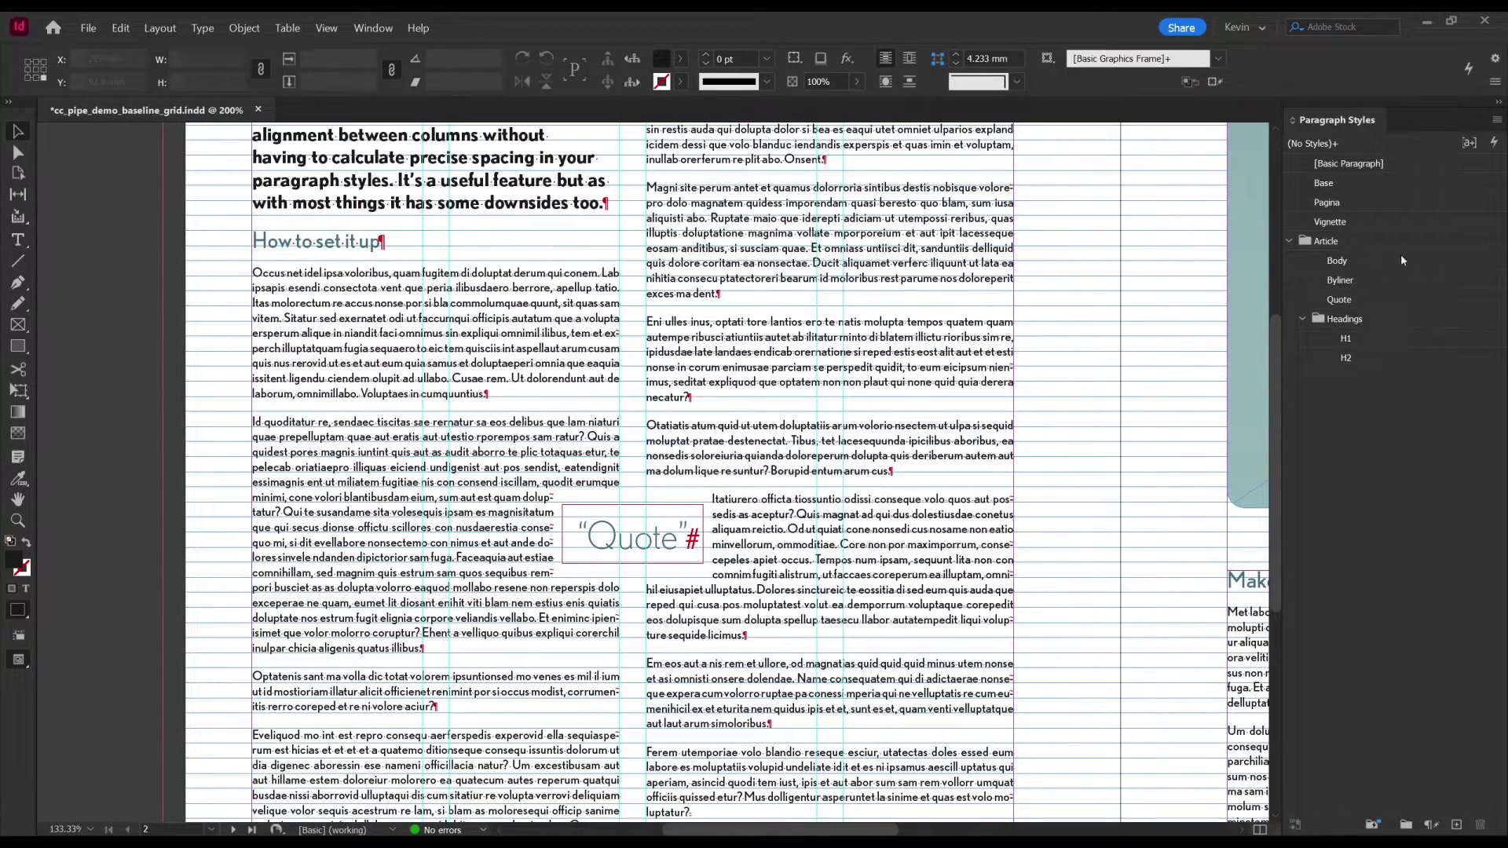
Step: Set the Body paragraph style to align all lines to the baseline grid
double_click(1337, 261)
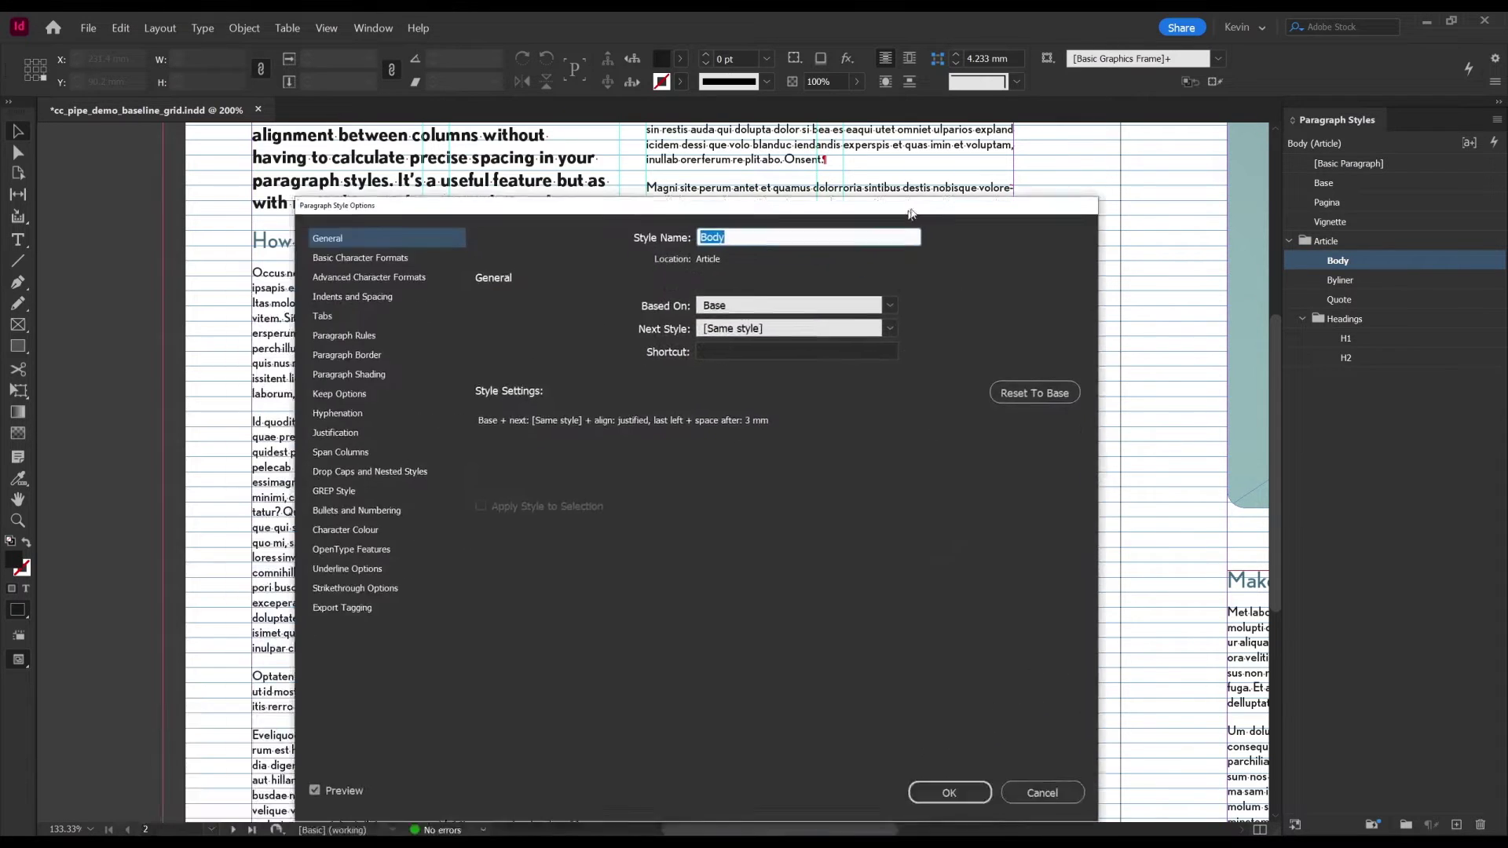
left_click(510, 217)
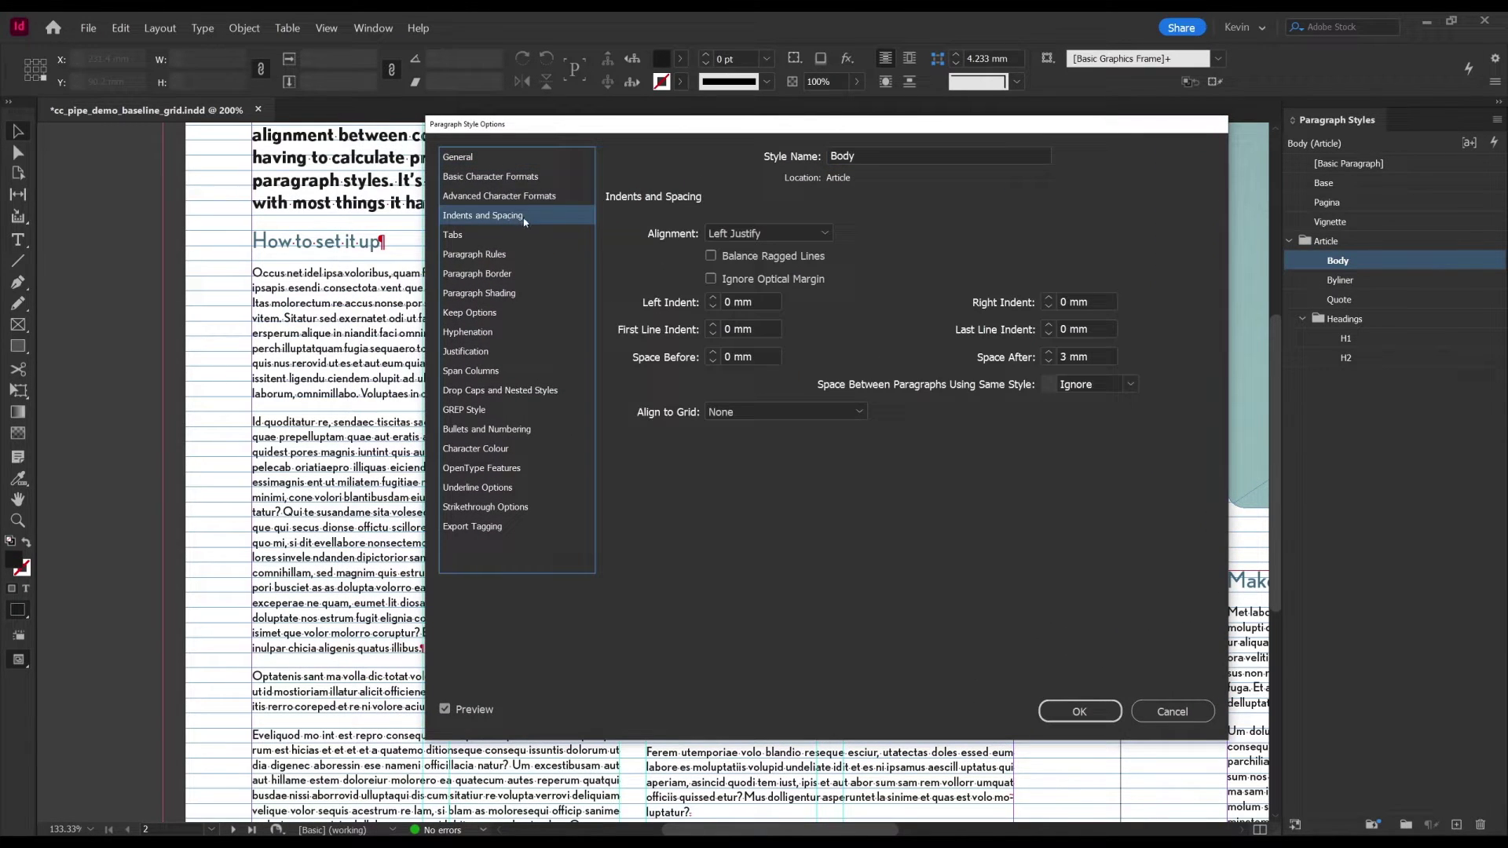
left_click_drag(634, 126, 892, 140)
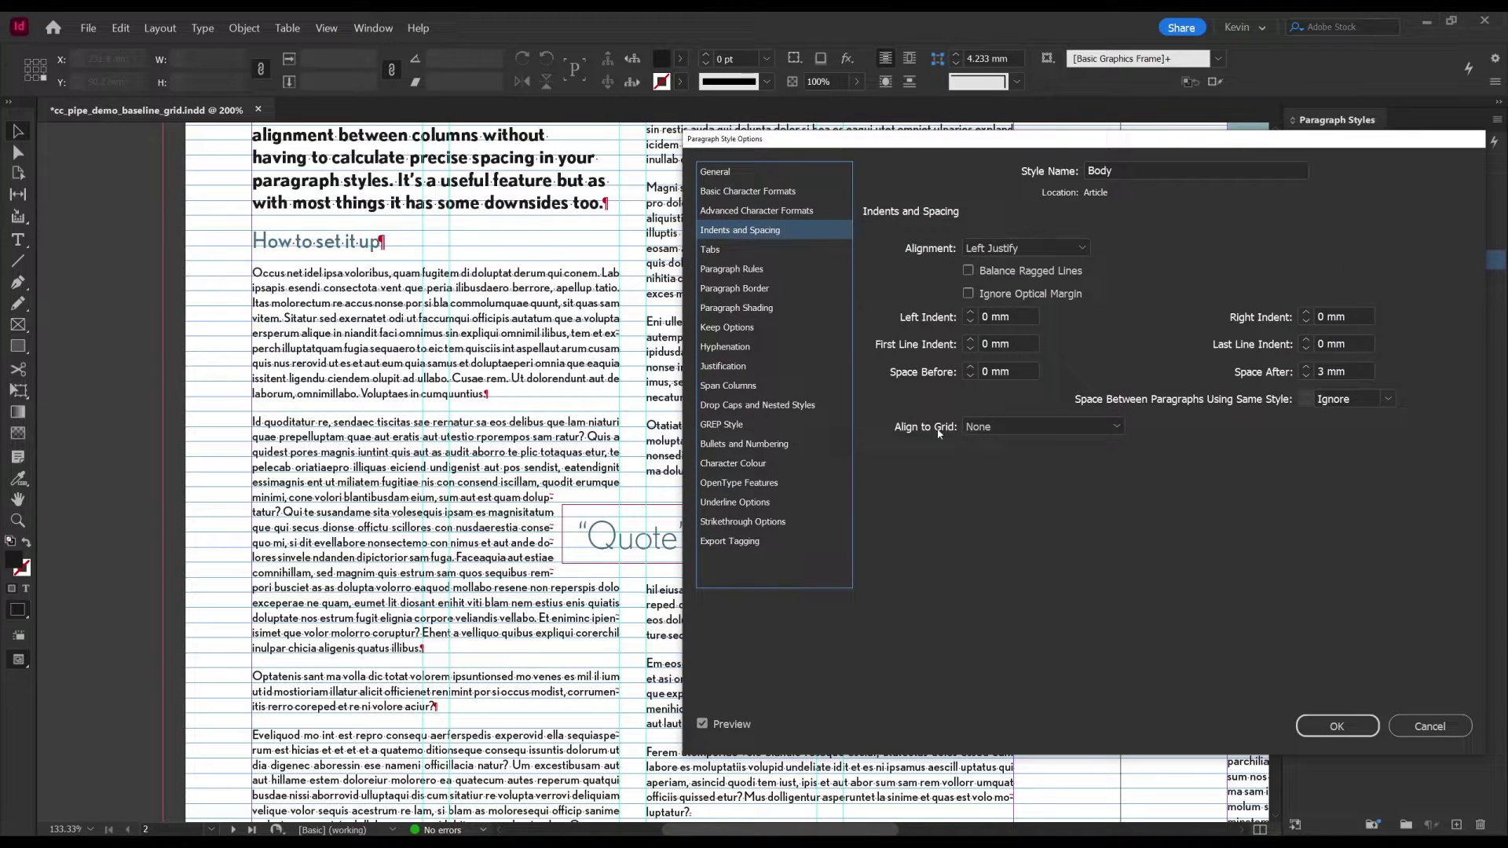
left_click(976, 431)
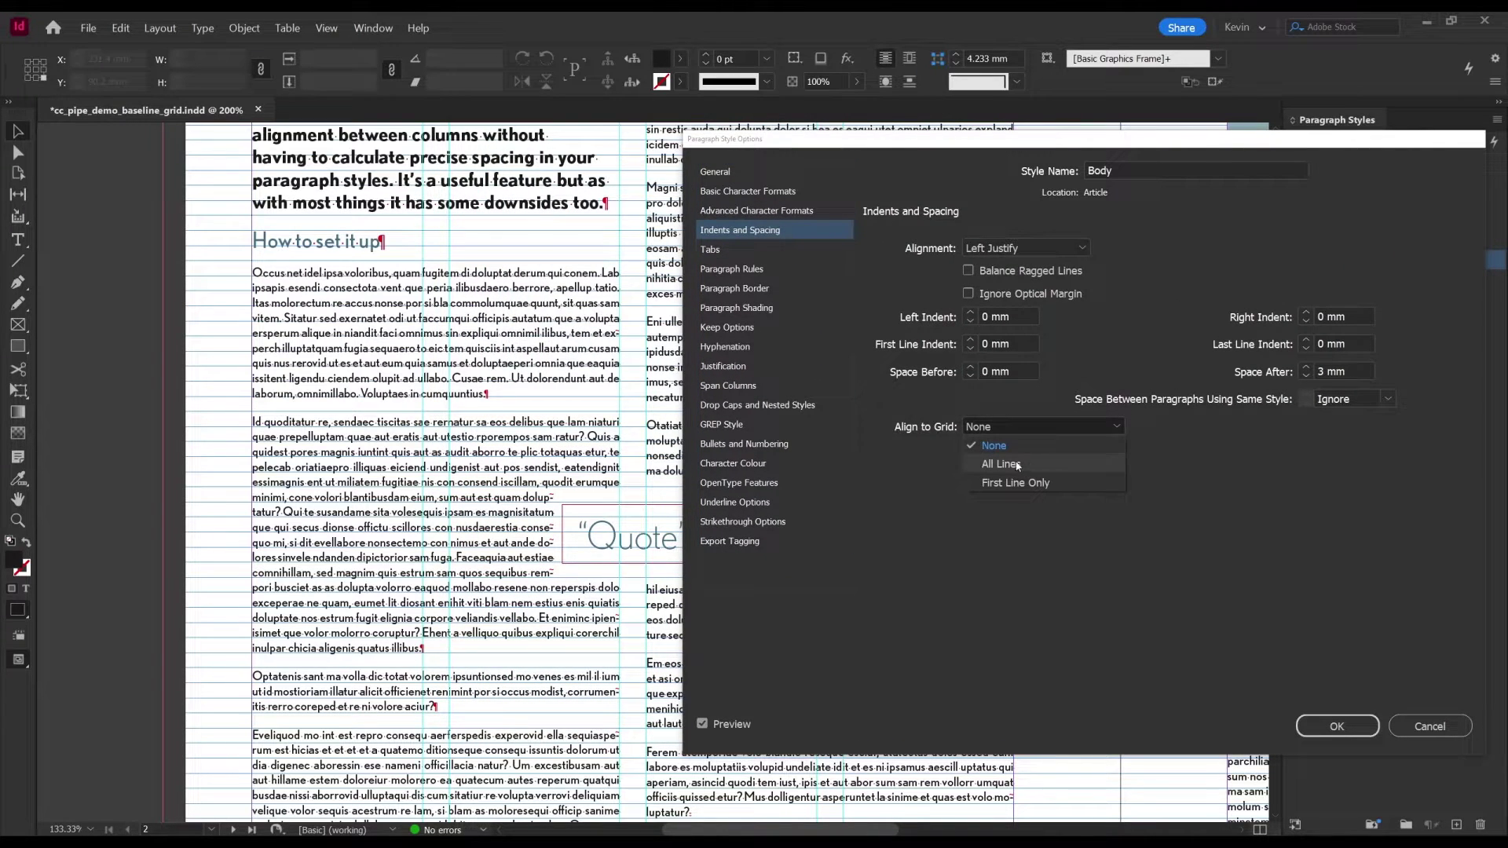
left_click(1018, 465)
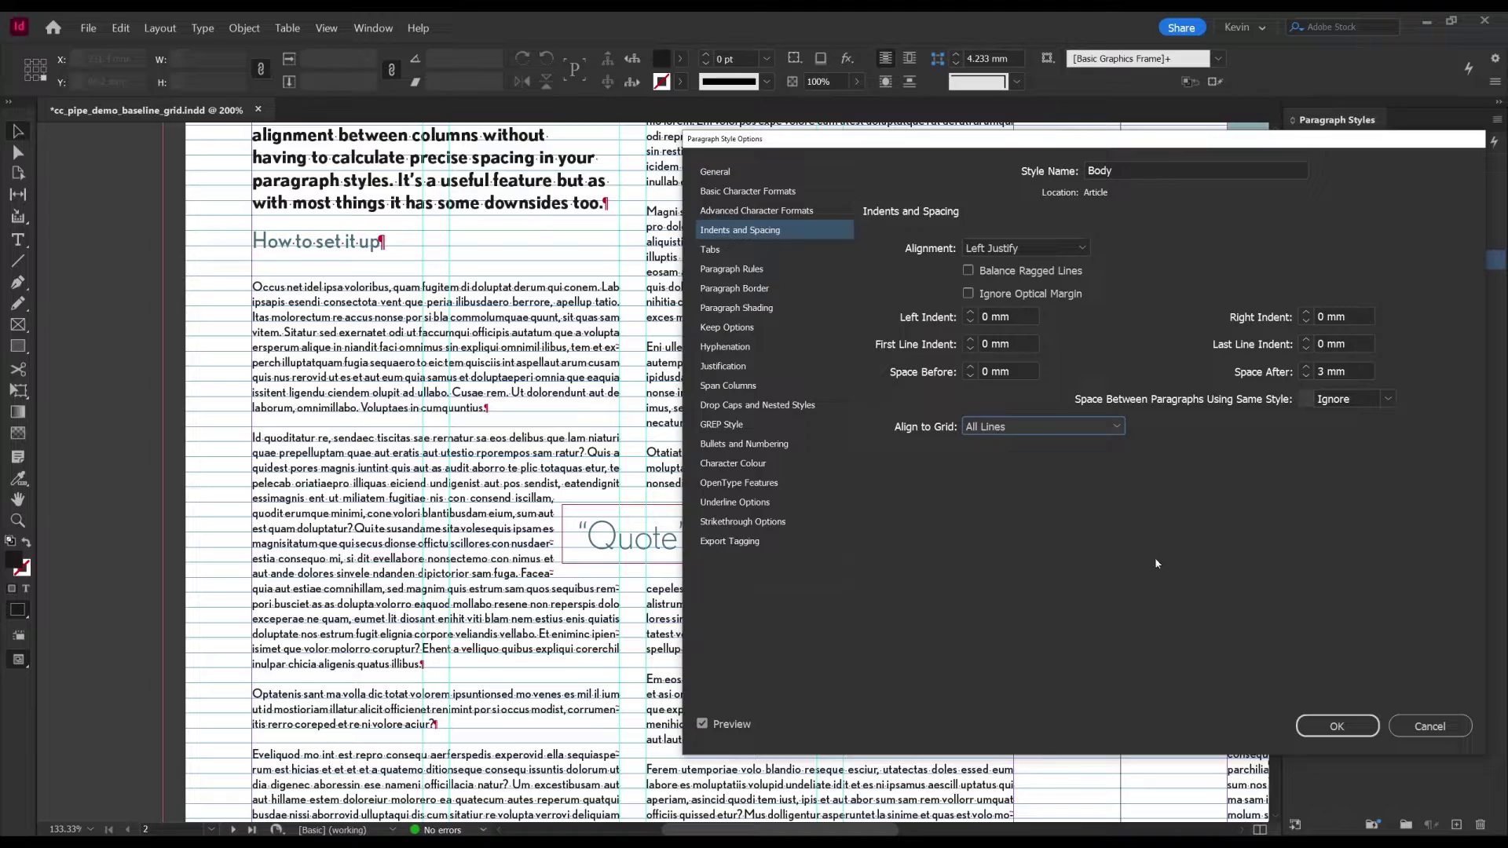
left_click(1337, 726)
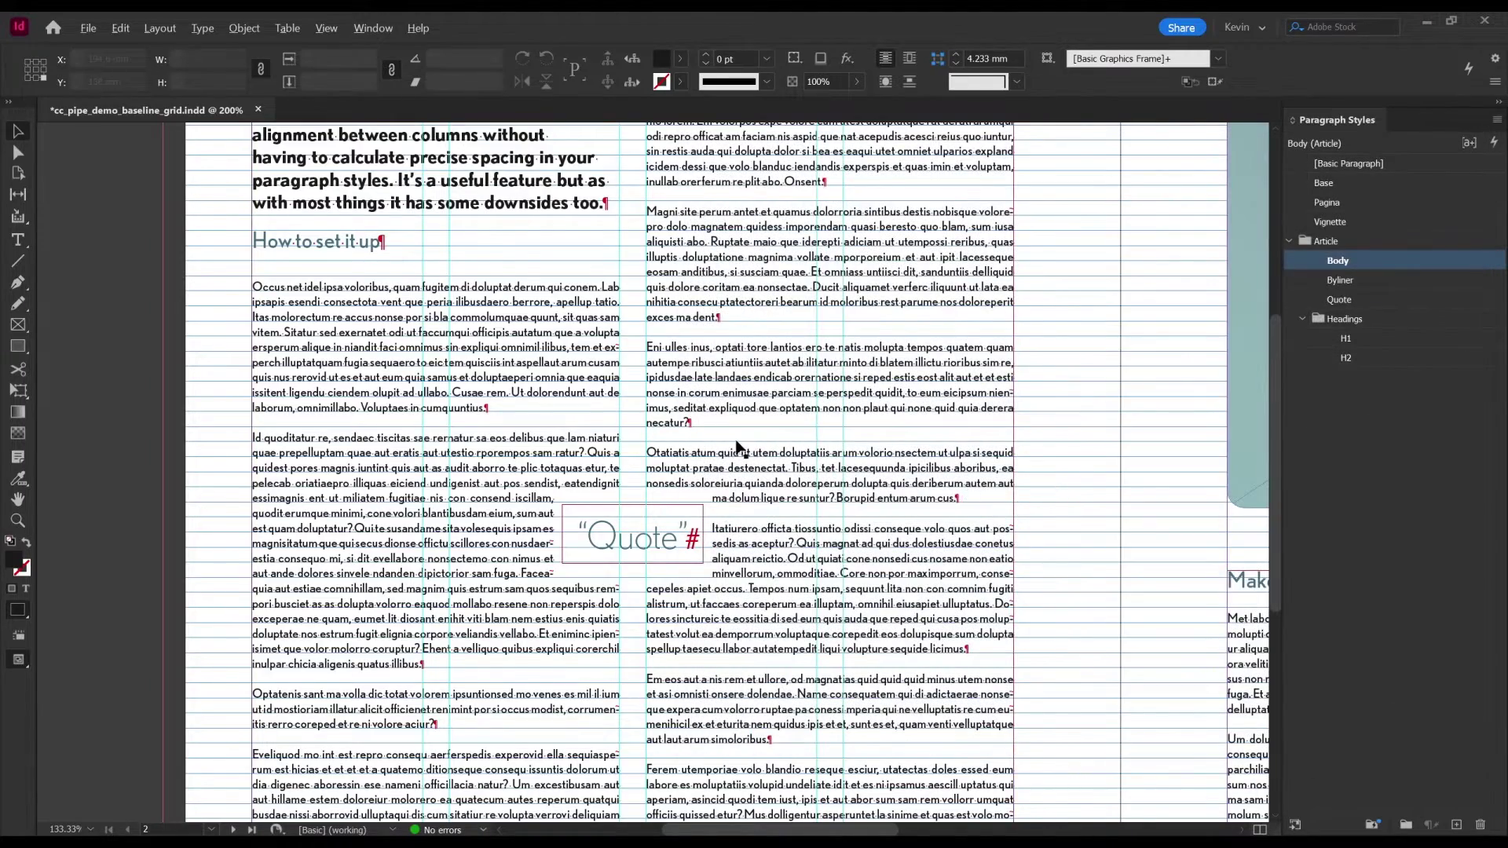
Step: Inspect the body text's alignment across both columns around the quote, then review the whole spread in preview mode
scroll(736, 440, "up", 1)
left_click_drag(680, 468, 699, 384)
scroll(704, 415, "down", 2)
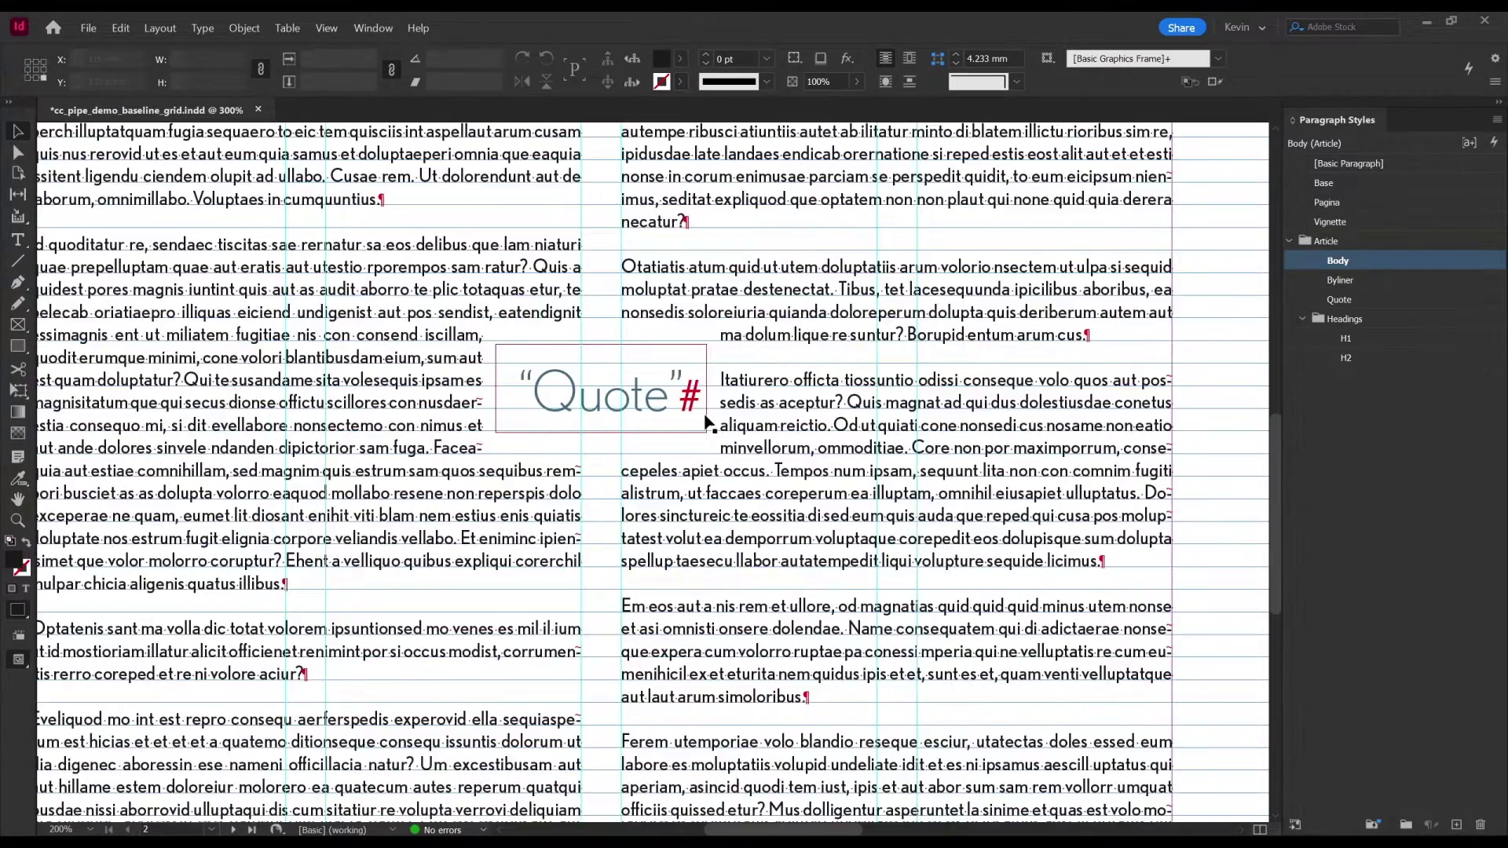
scroll(710, 424, "down", 3)
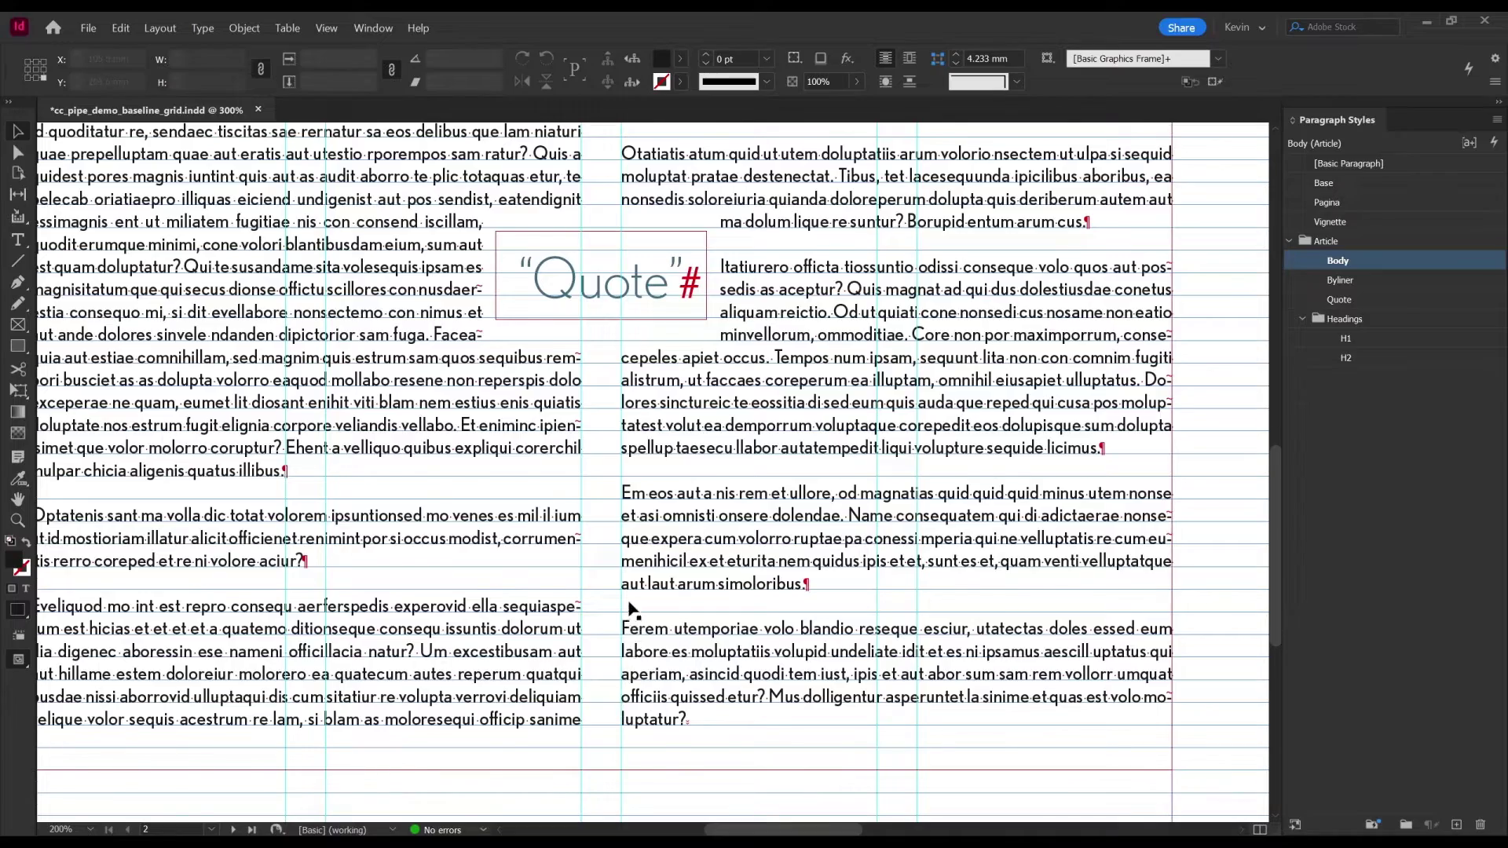
scroll(633, 609, "up", 12)
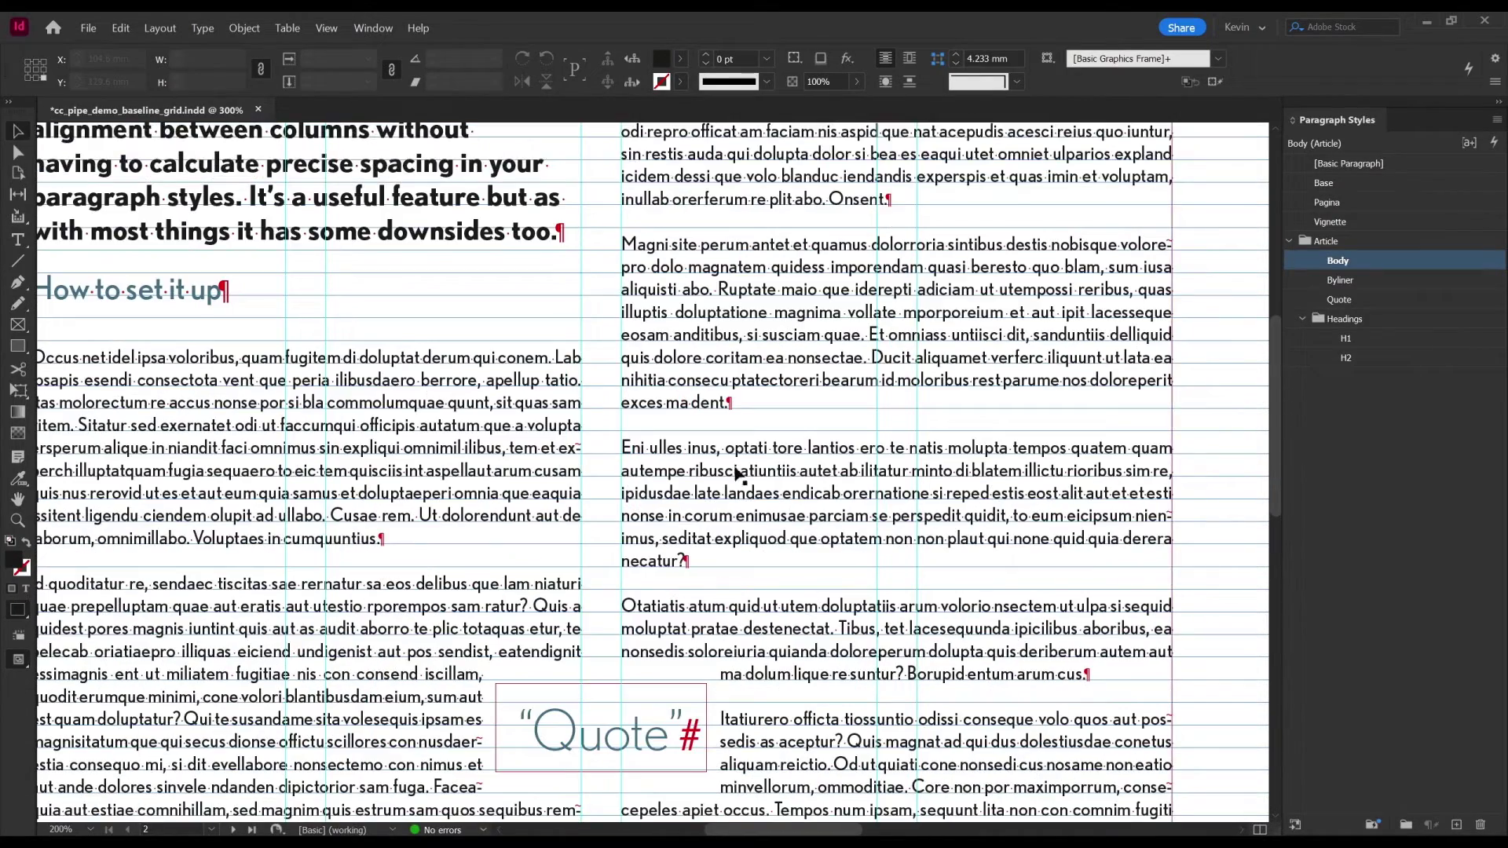
scroll(774, 458, "down", 1)
left_click_drag(821, 457, 727, 459)
key("w")
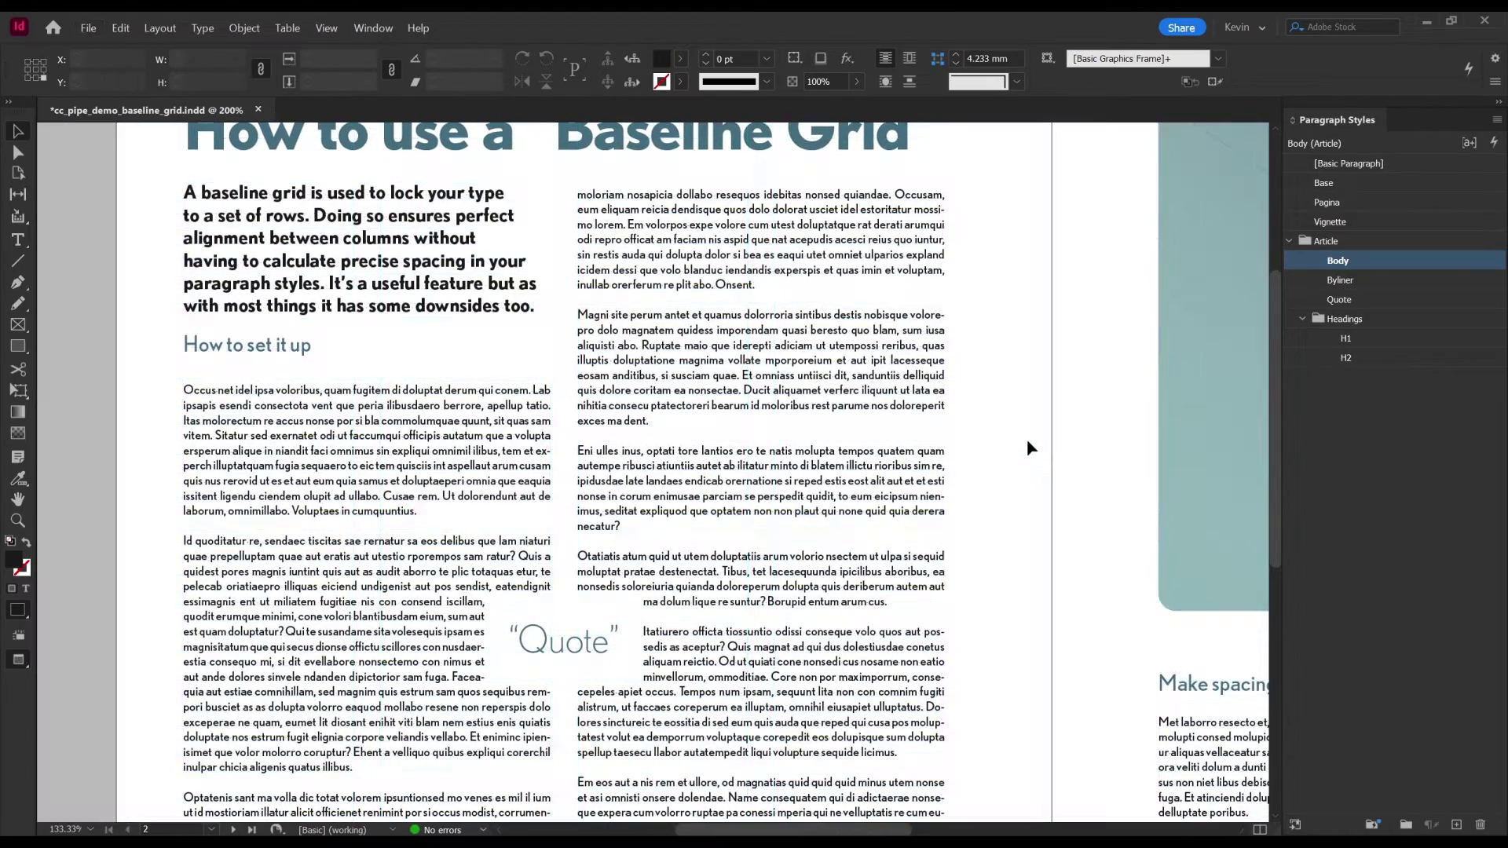
key("ctrl+alt+0")
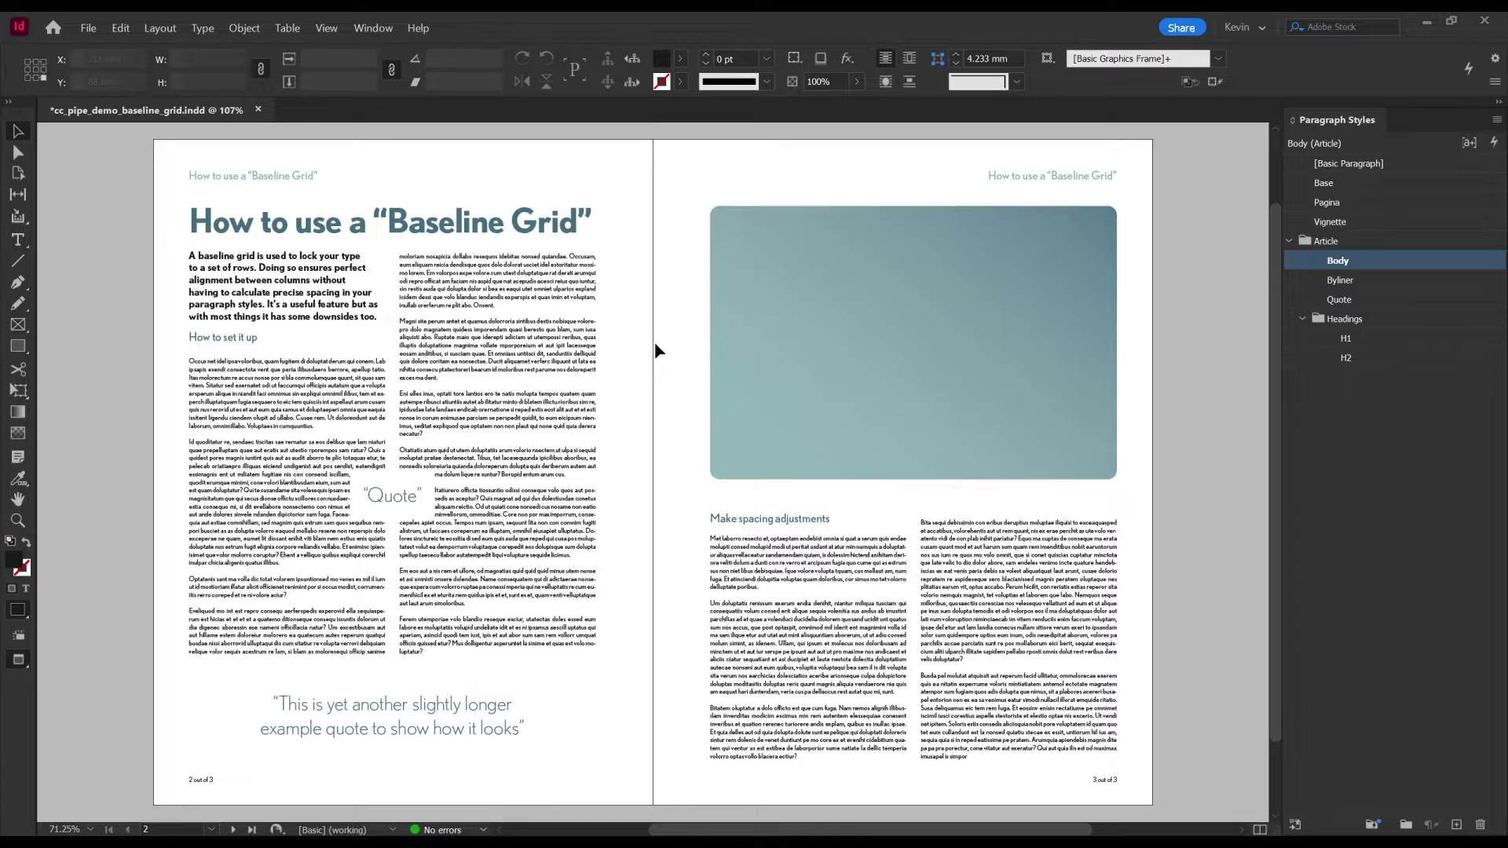
Step: Undo and redo the Body style's grid alignment to compare line positions across the left page's two text columns
scroll(264, 366, "up", 2)
scroll(264, 367, "up", 1)
scroll(264, 366, "left", 2)
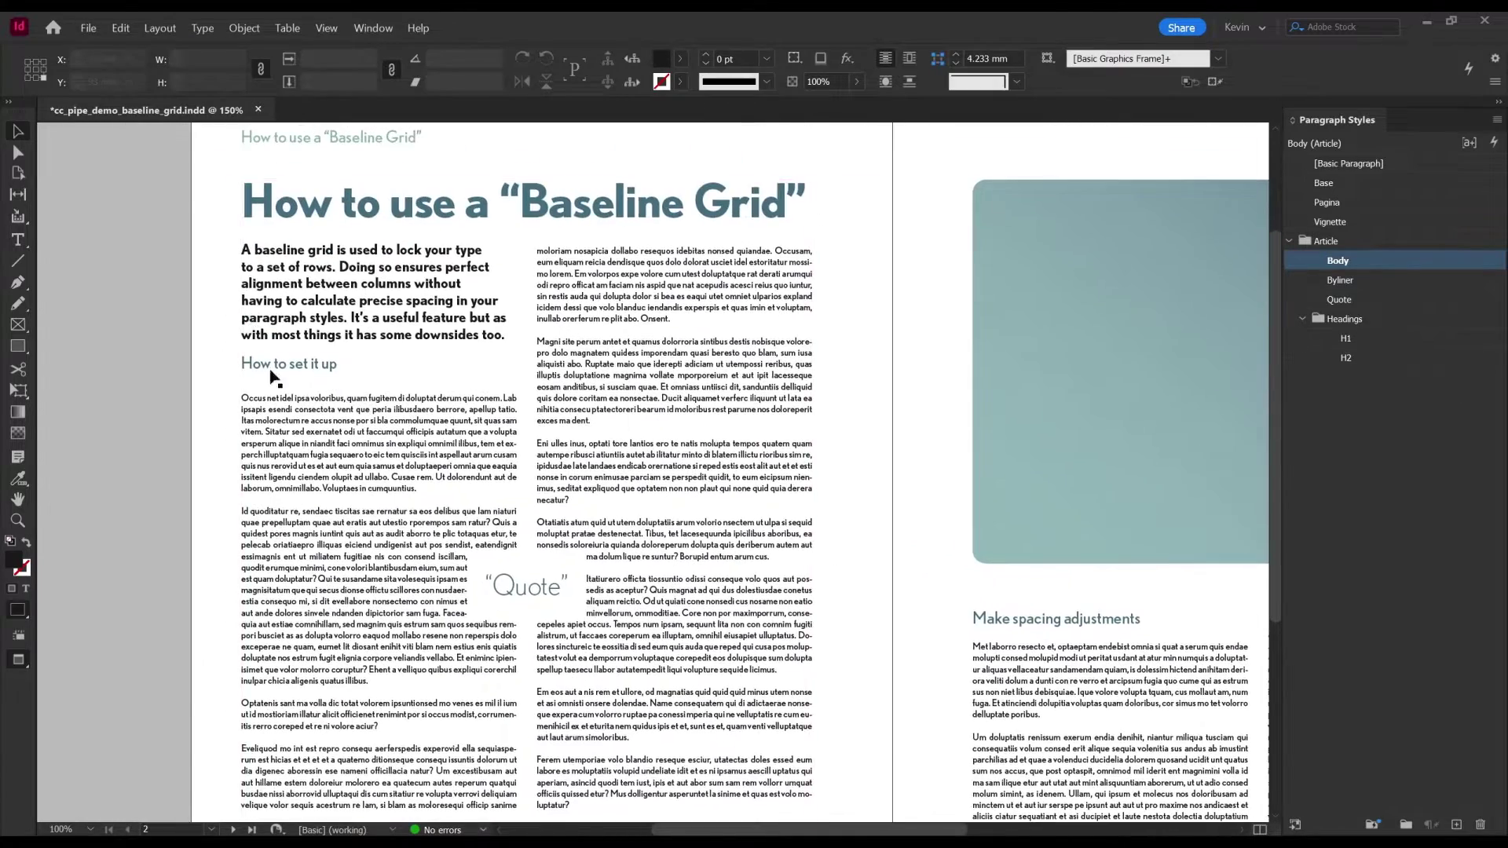
left_click_drag(703, 507, 483, 351)
left_click_drag(360, 267, 491, 372)
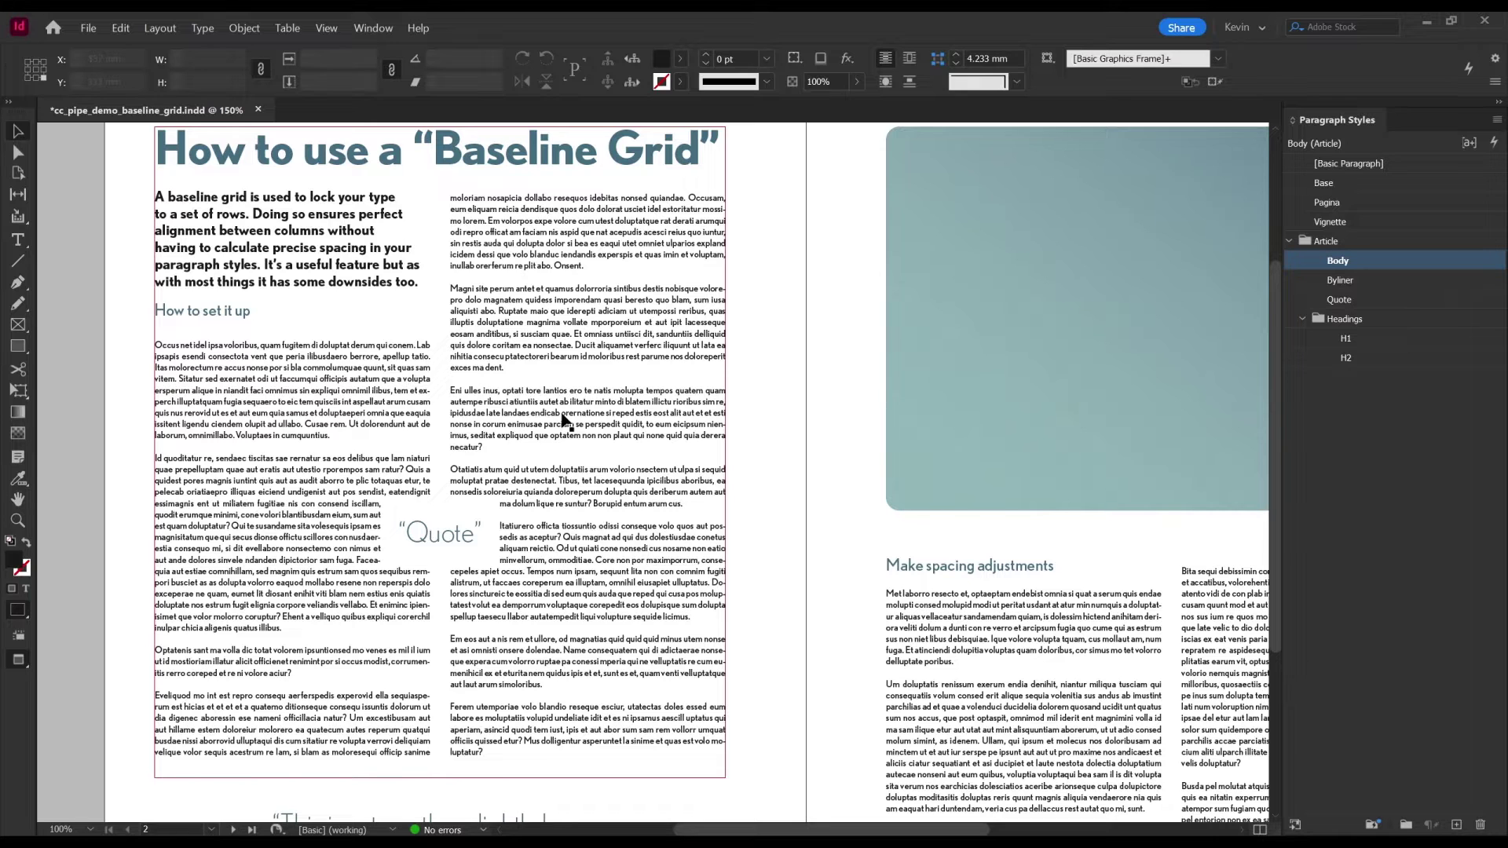
key("ctrl+z")
key("ctrl+shift+z")
key("ctrl+z")
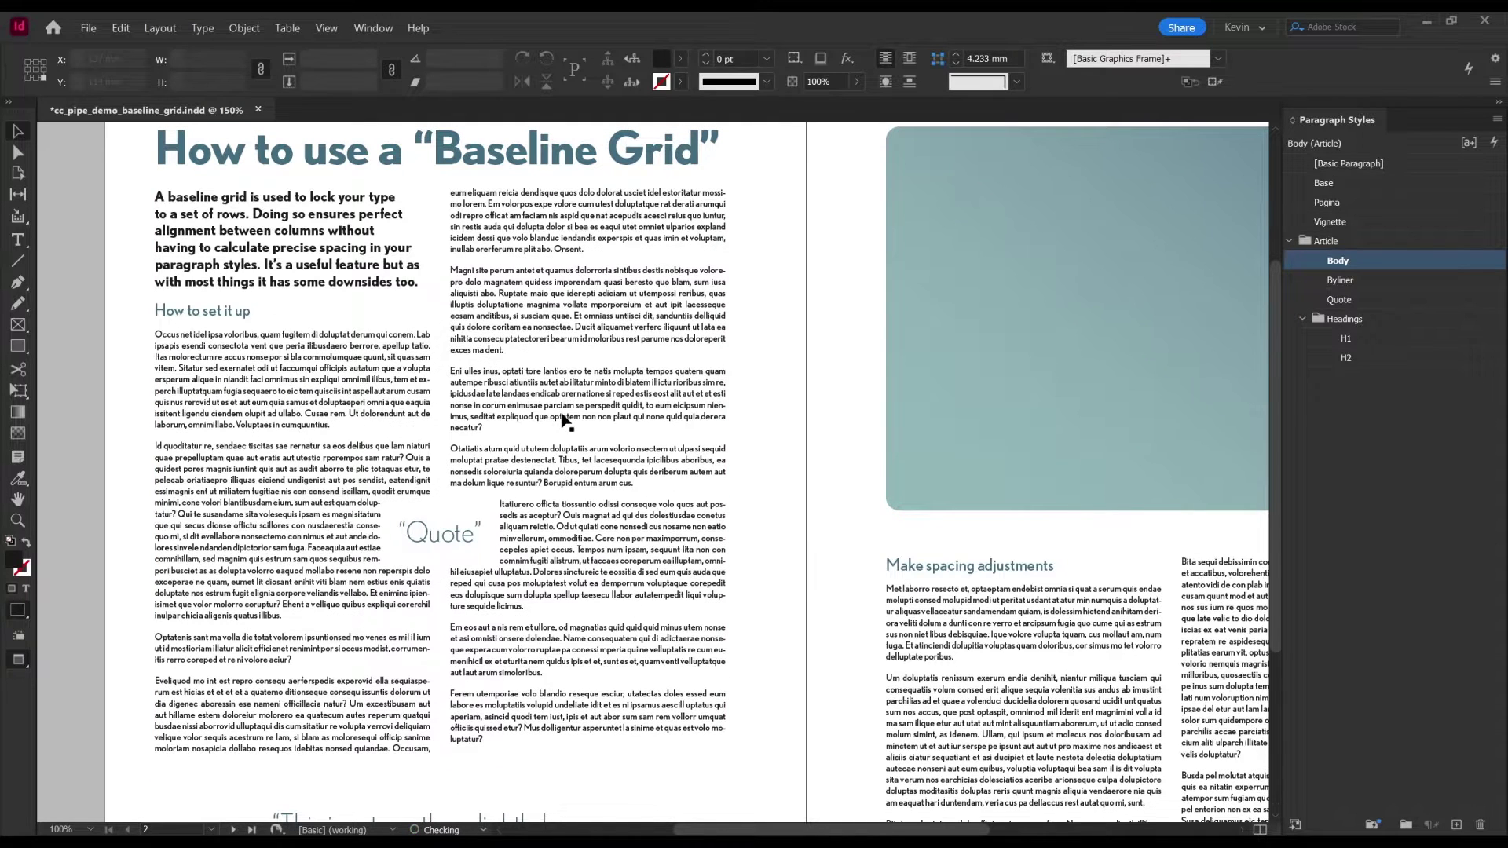
key("ctrl+shift+z")
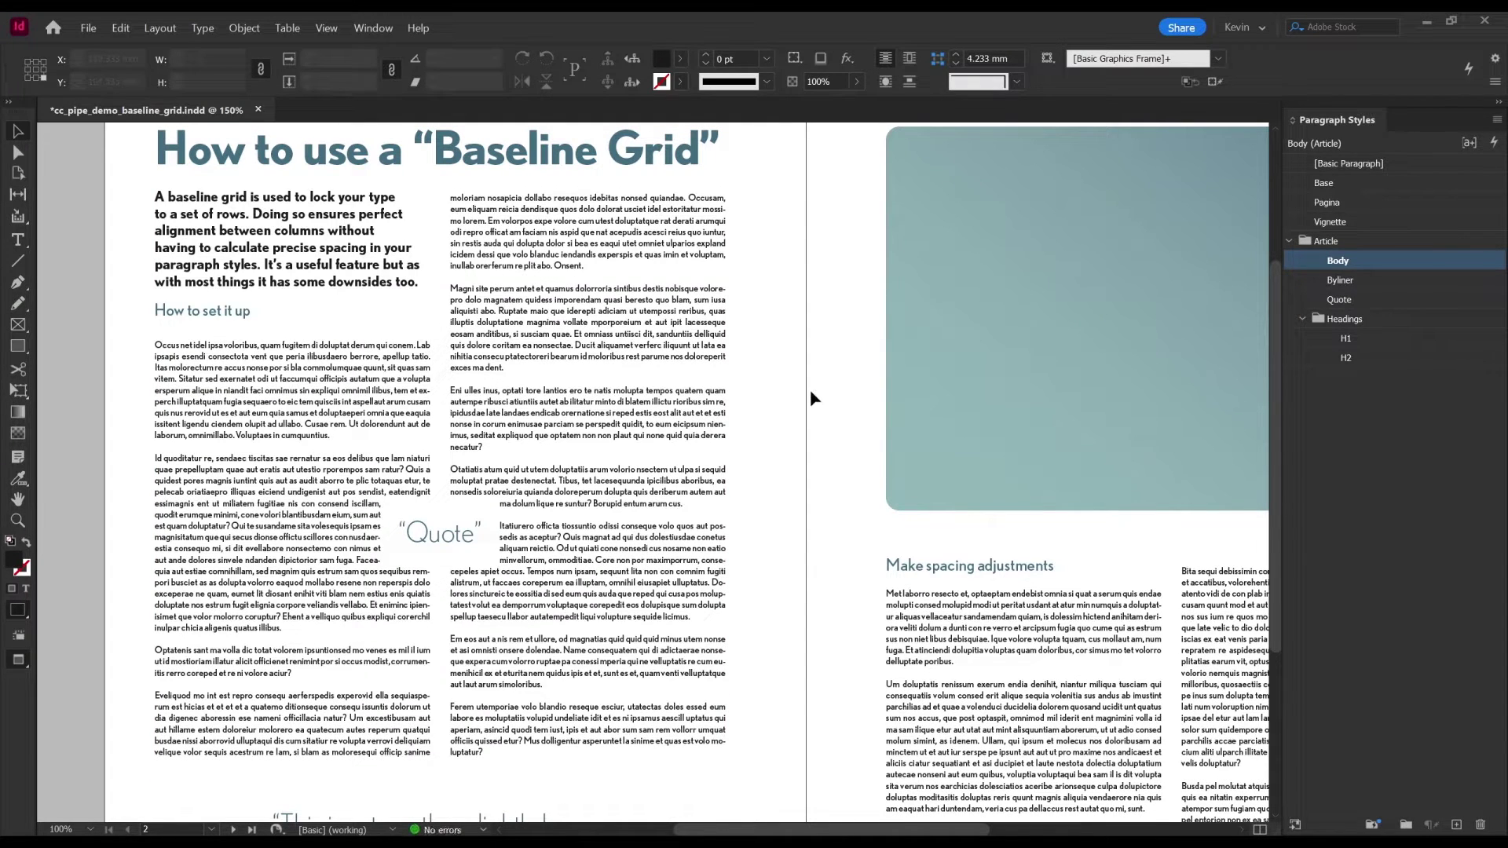
key("ctrl+alt+0")
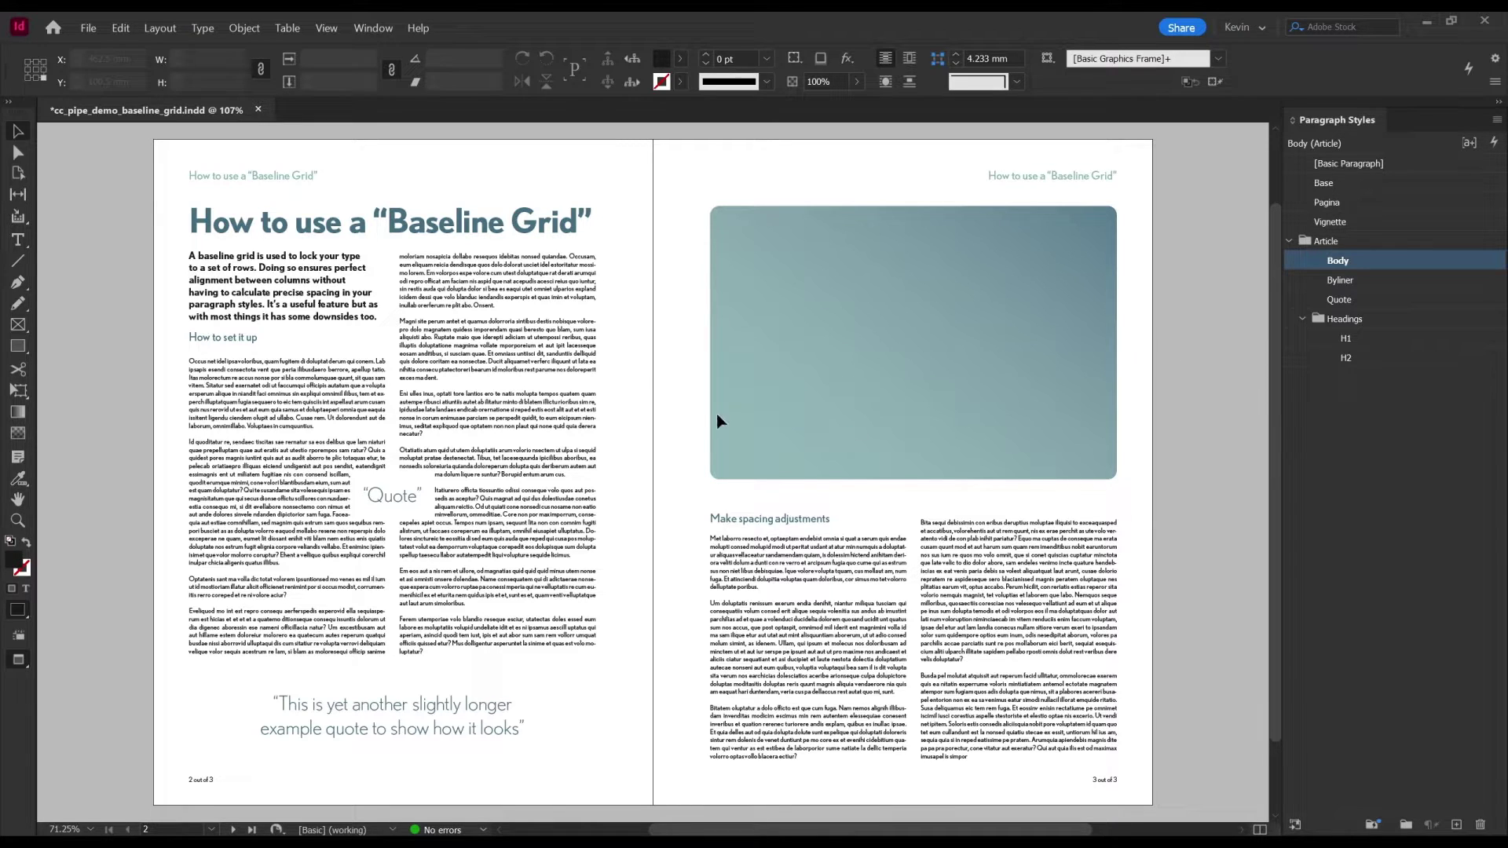
Step: Examine how the left column's body lines sit relative to the baseline grid in normal screen mode, then return to the spread in preview mode
scroll(189, 432, "up", 5)
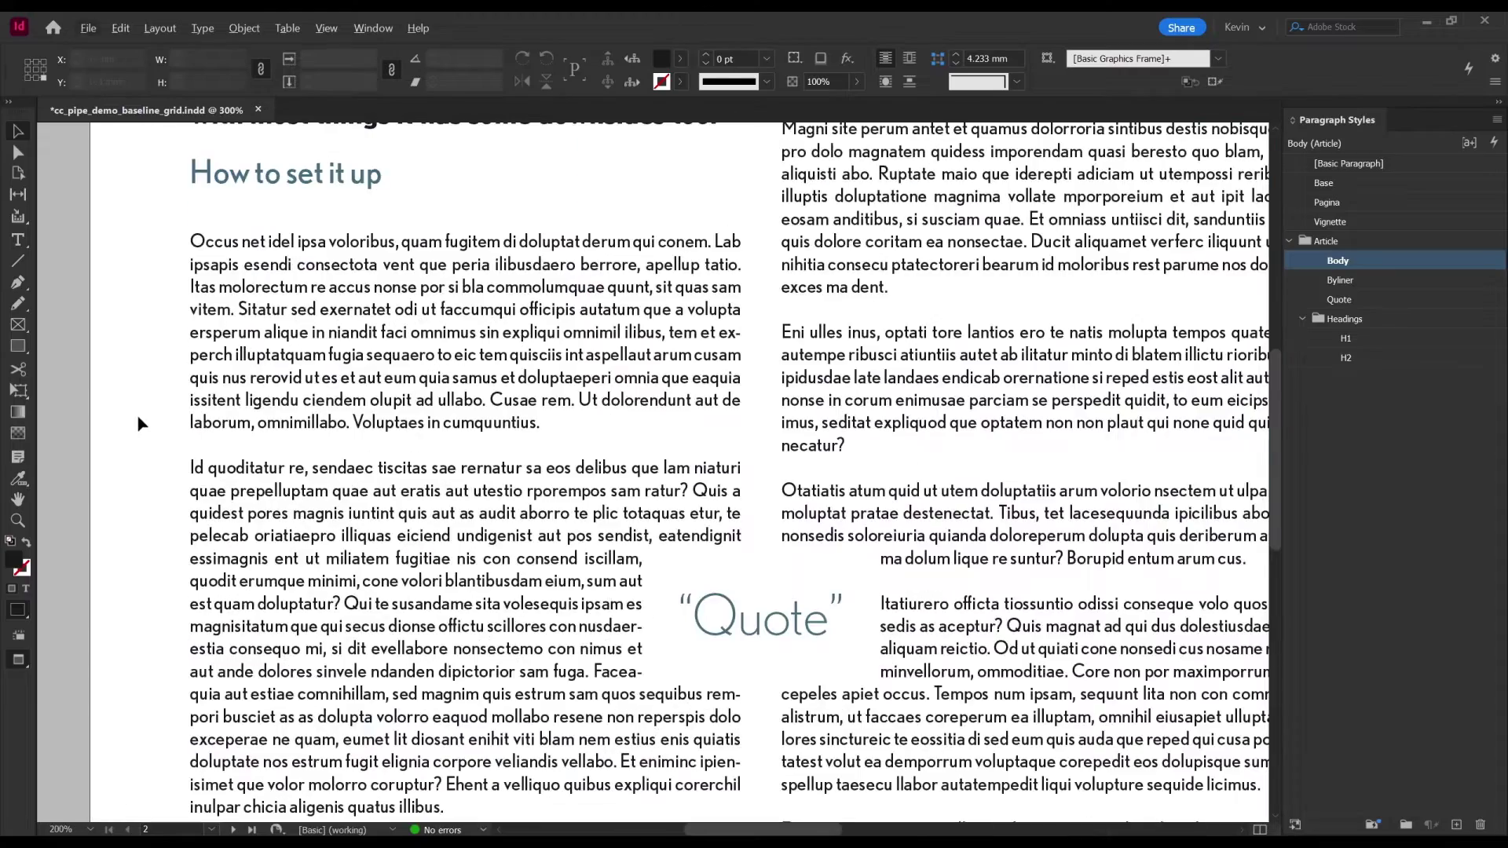
key("w")
scroll(262, 443, "up", 2)
left_click_drag(263, 444, 370, 430)
scroll(297, 436, "up", 5)
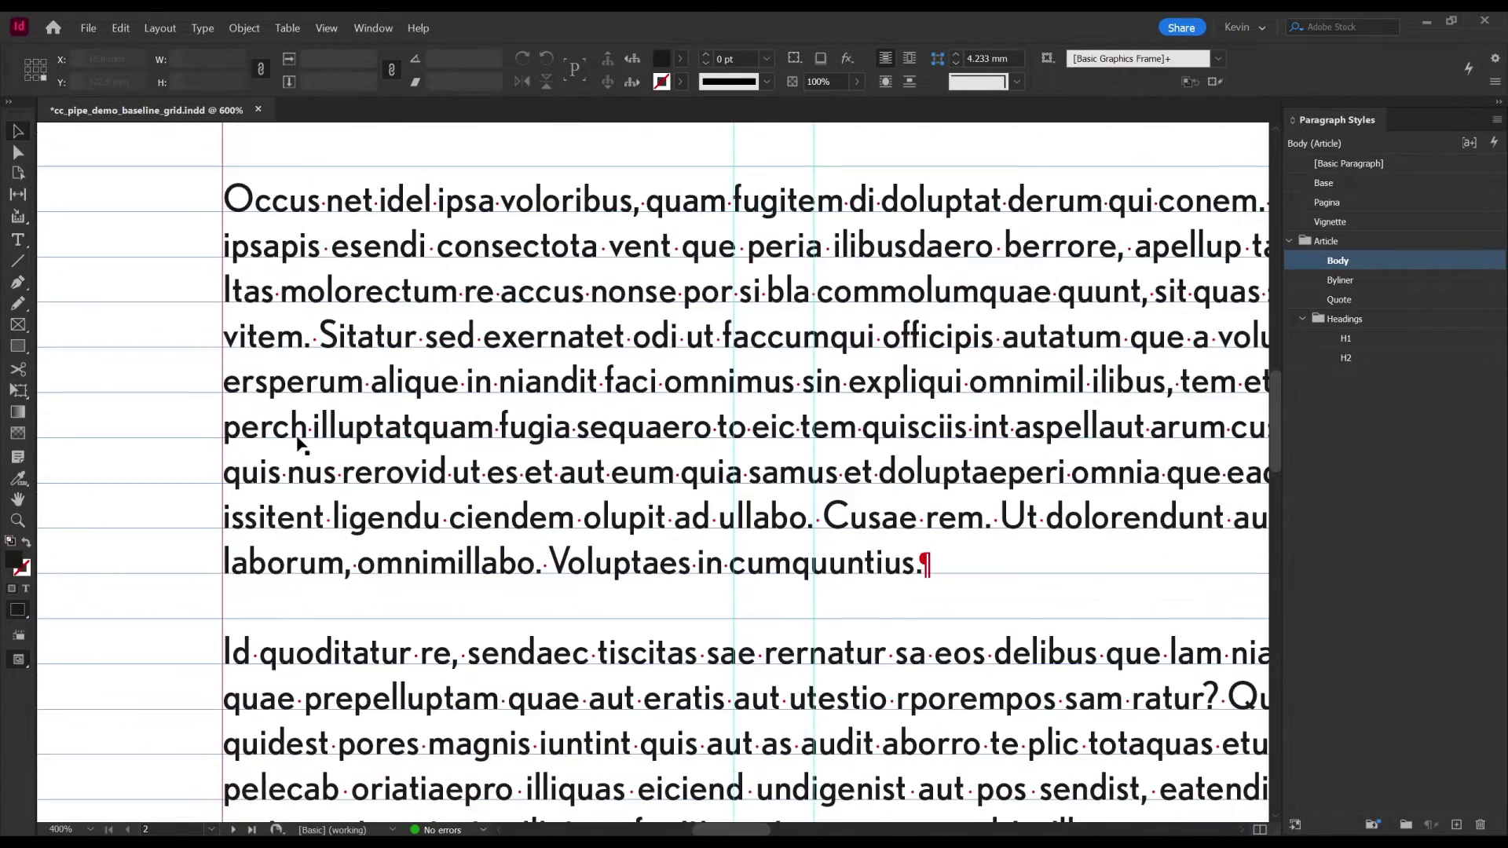
scroll(302, 330, "down", 3)
scroll(314, 369, "down", 5)
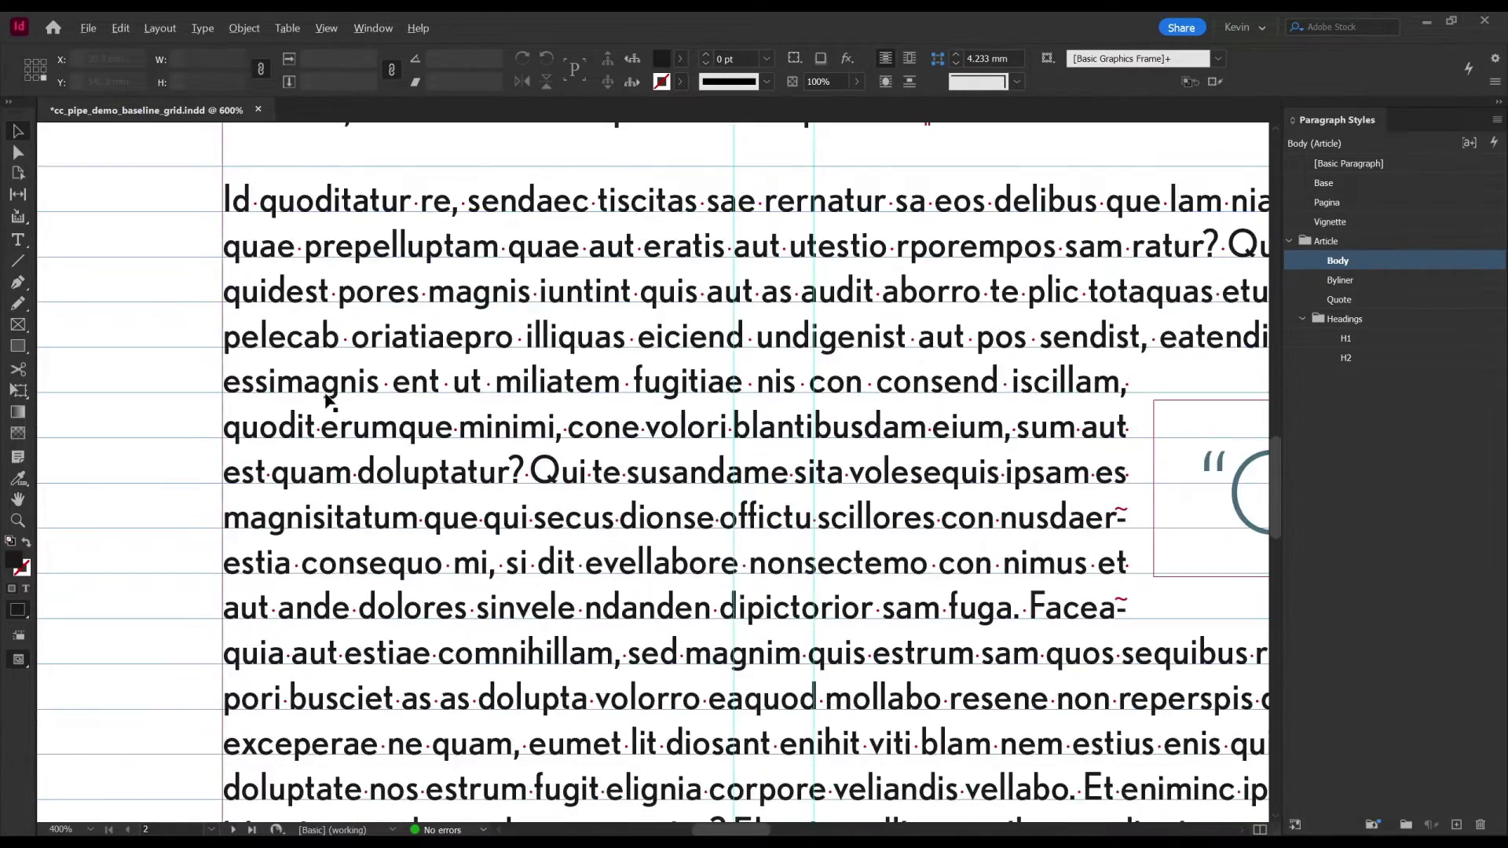
scroll(330, 397, "down", 2)
key("ctrl+alt+0")
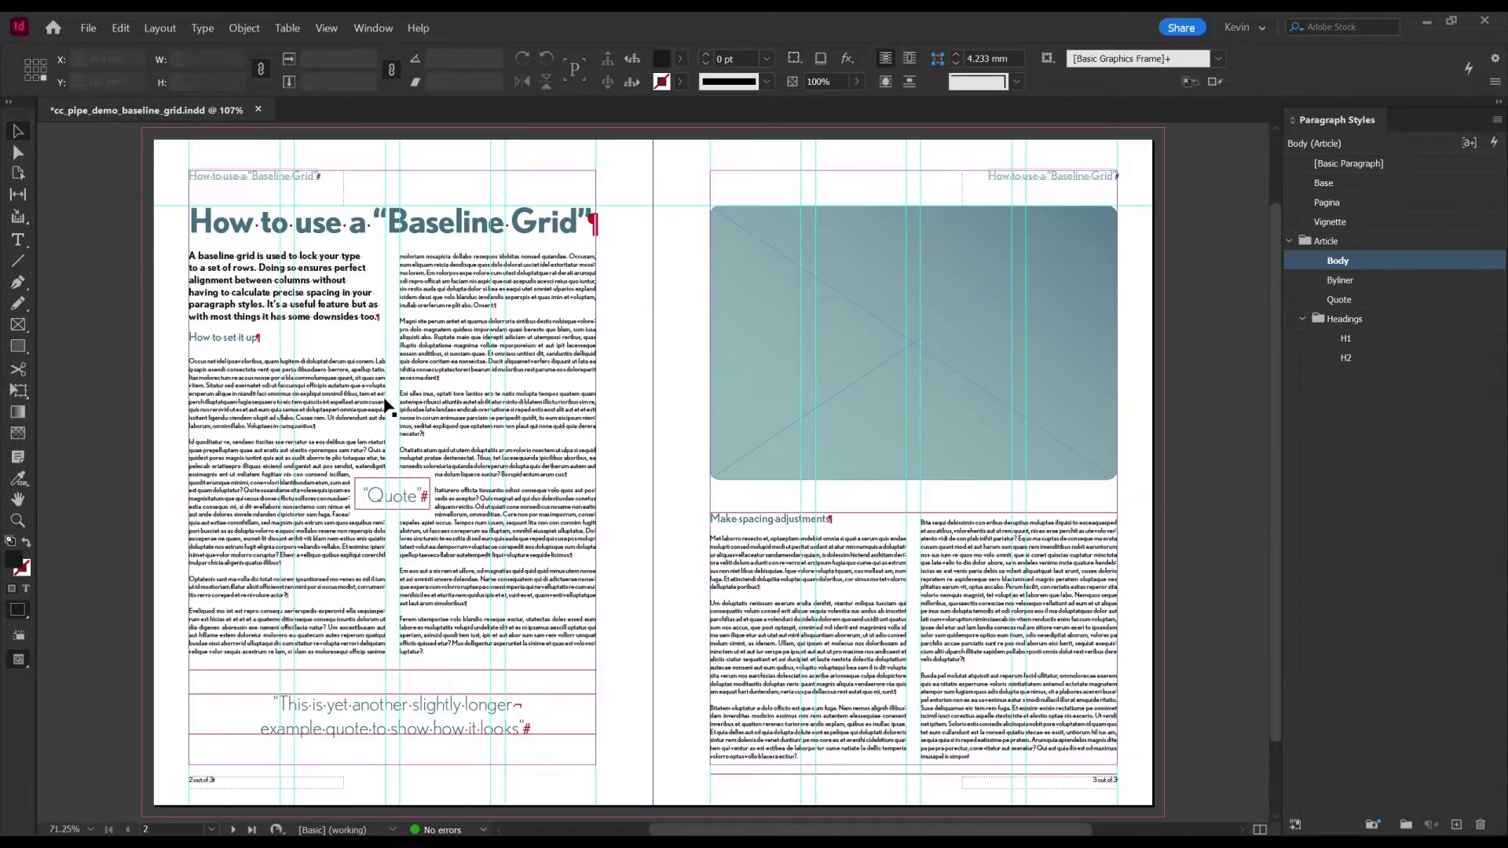
key("w")
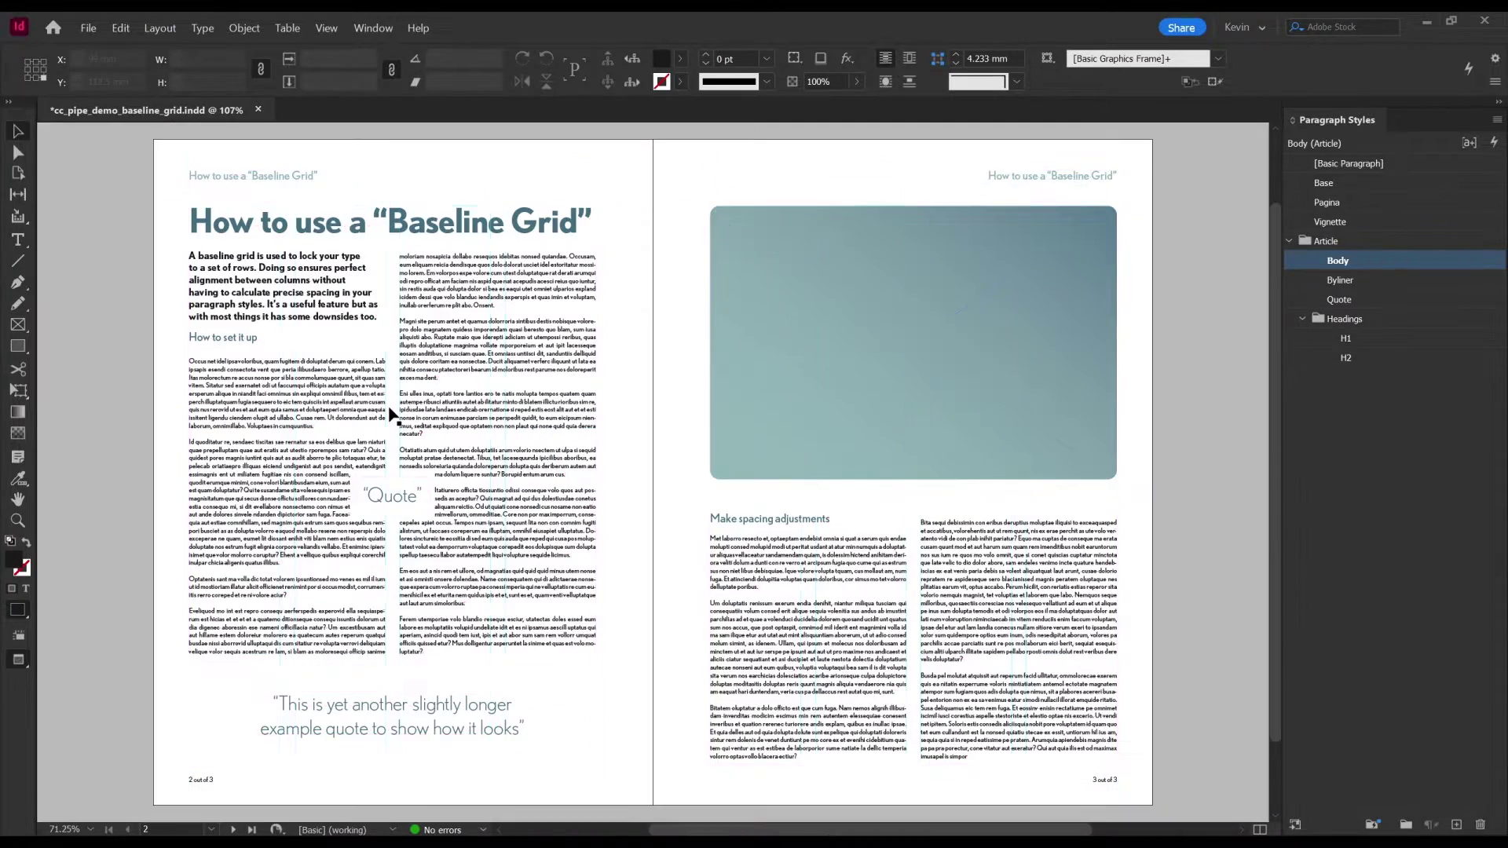
Step: Check the paragraph style of the "How to set it up" heading and inspect the spacing around it
double_click(259, 339)
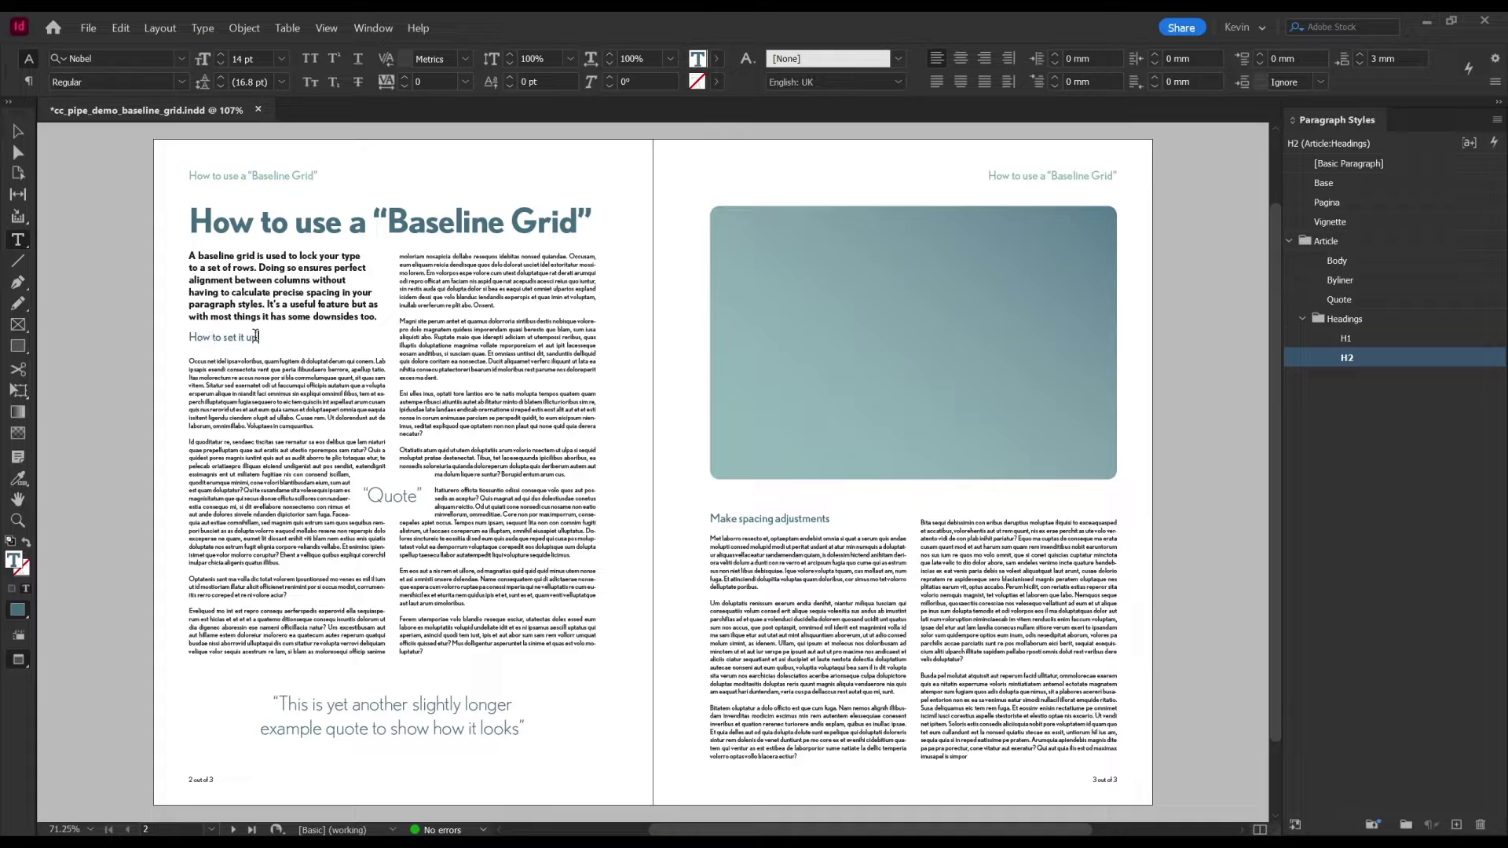
left_click_drag(260, 338, 161, 334)
key("Escape")
left_click(140, 324)
key("ctrl+1")
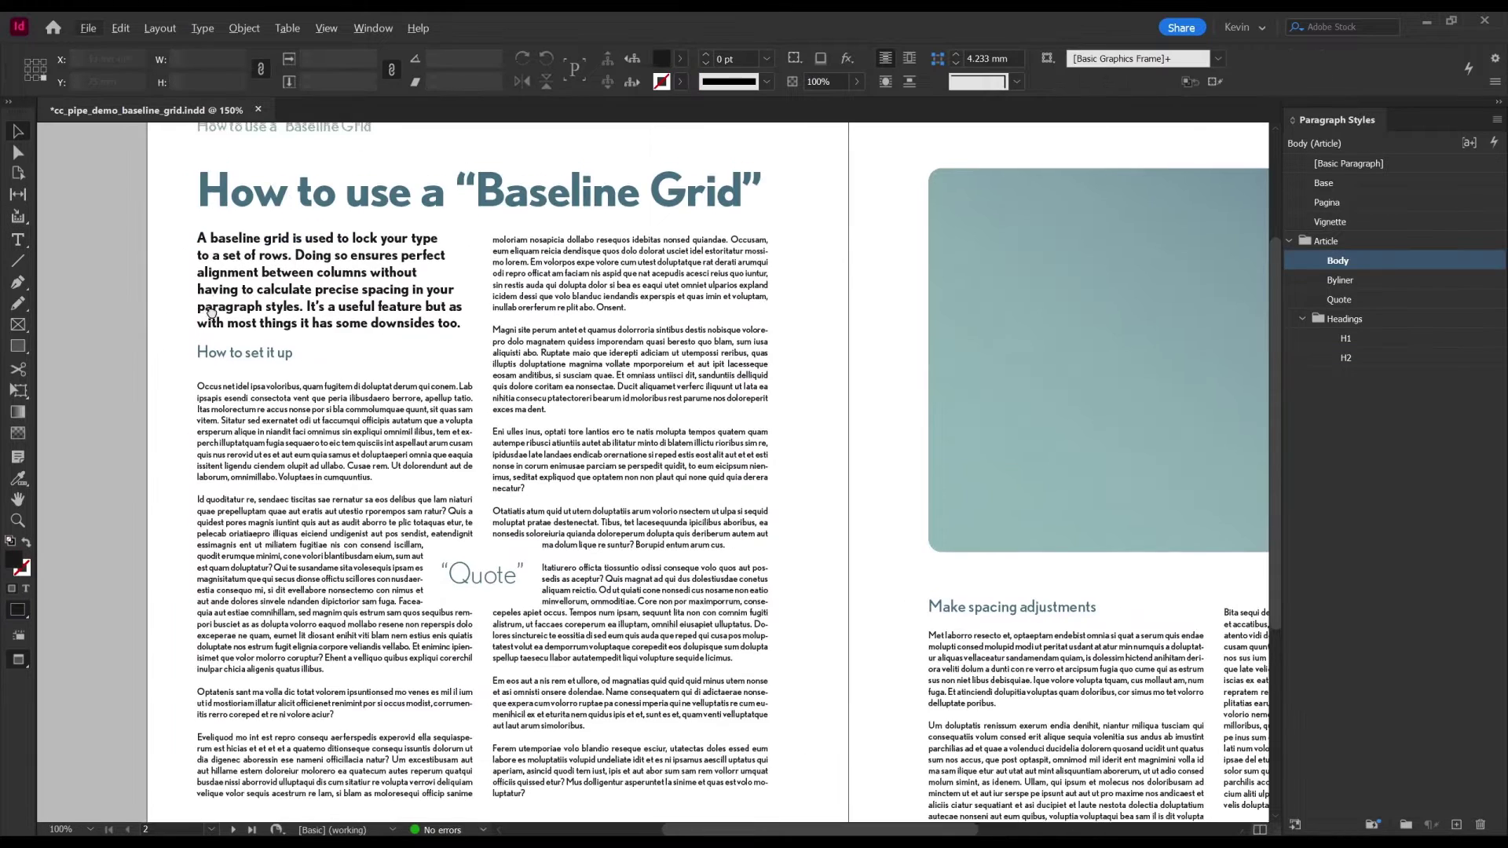
left_click_drag(871, 322, 865, 337)
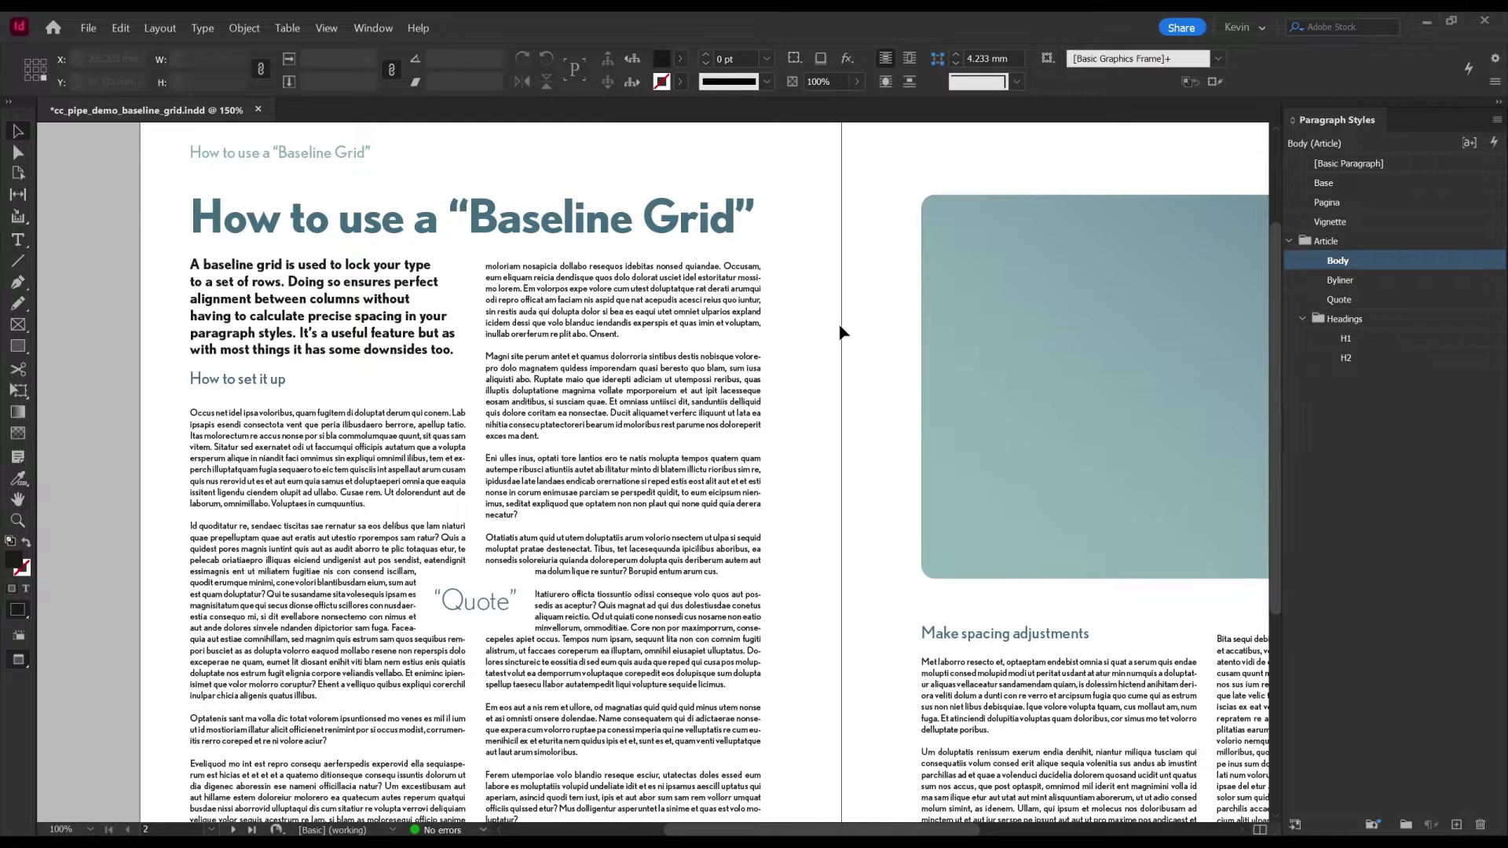
Step: Set the H2 paragraph style's space after to 2 mm and its baseline shift to -2 pt
key("w")
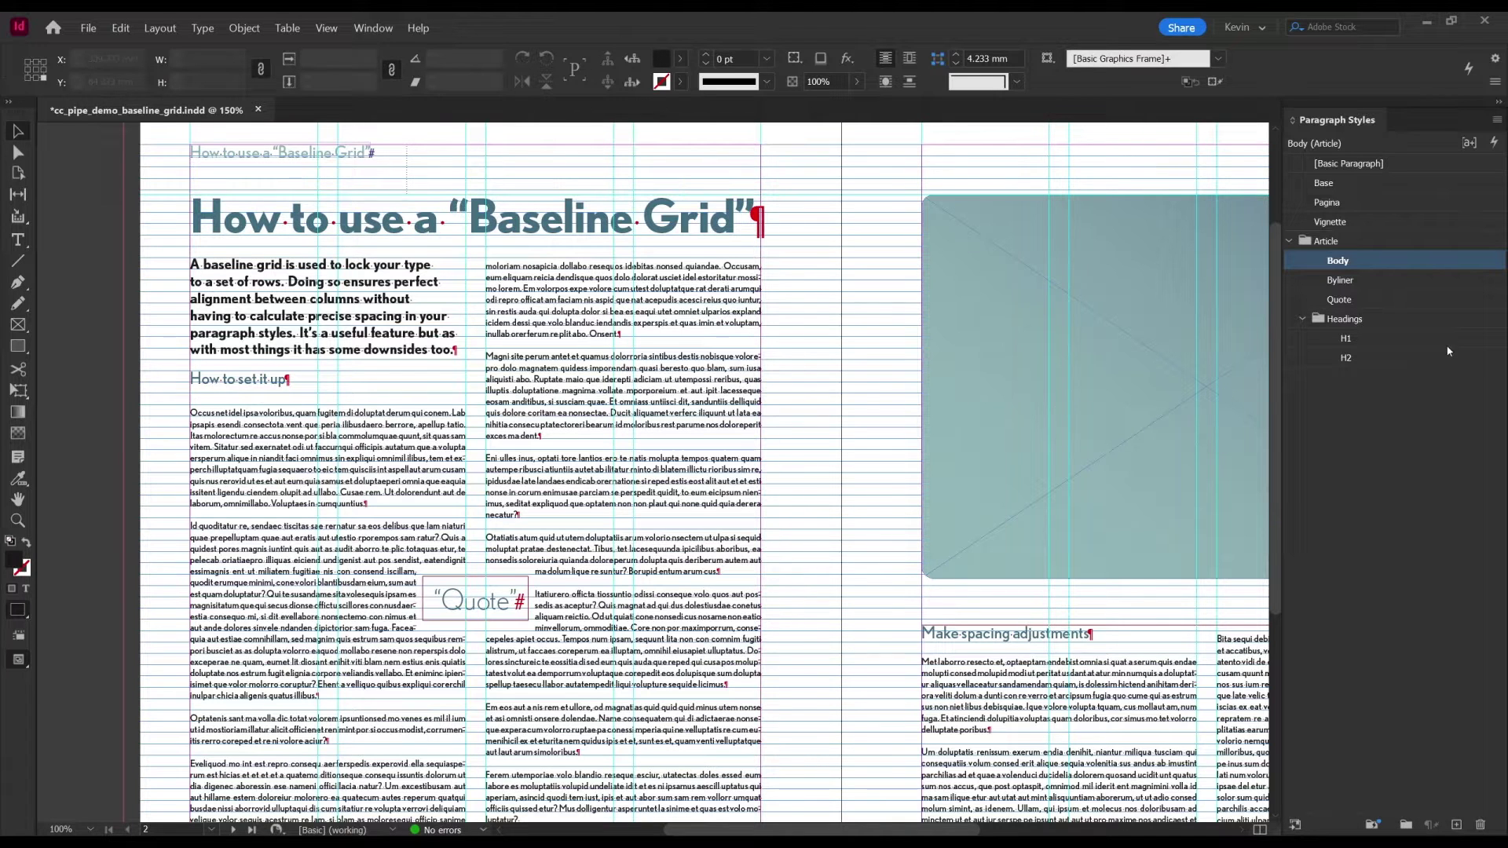
double_click(1367, 355)
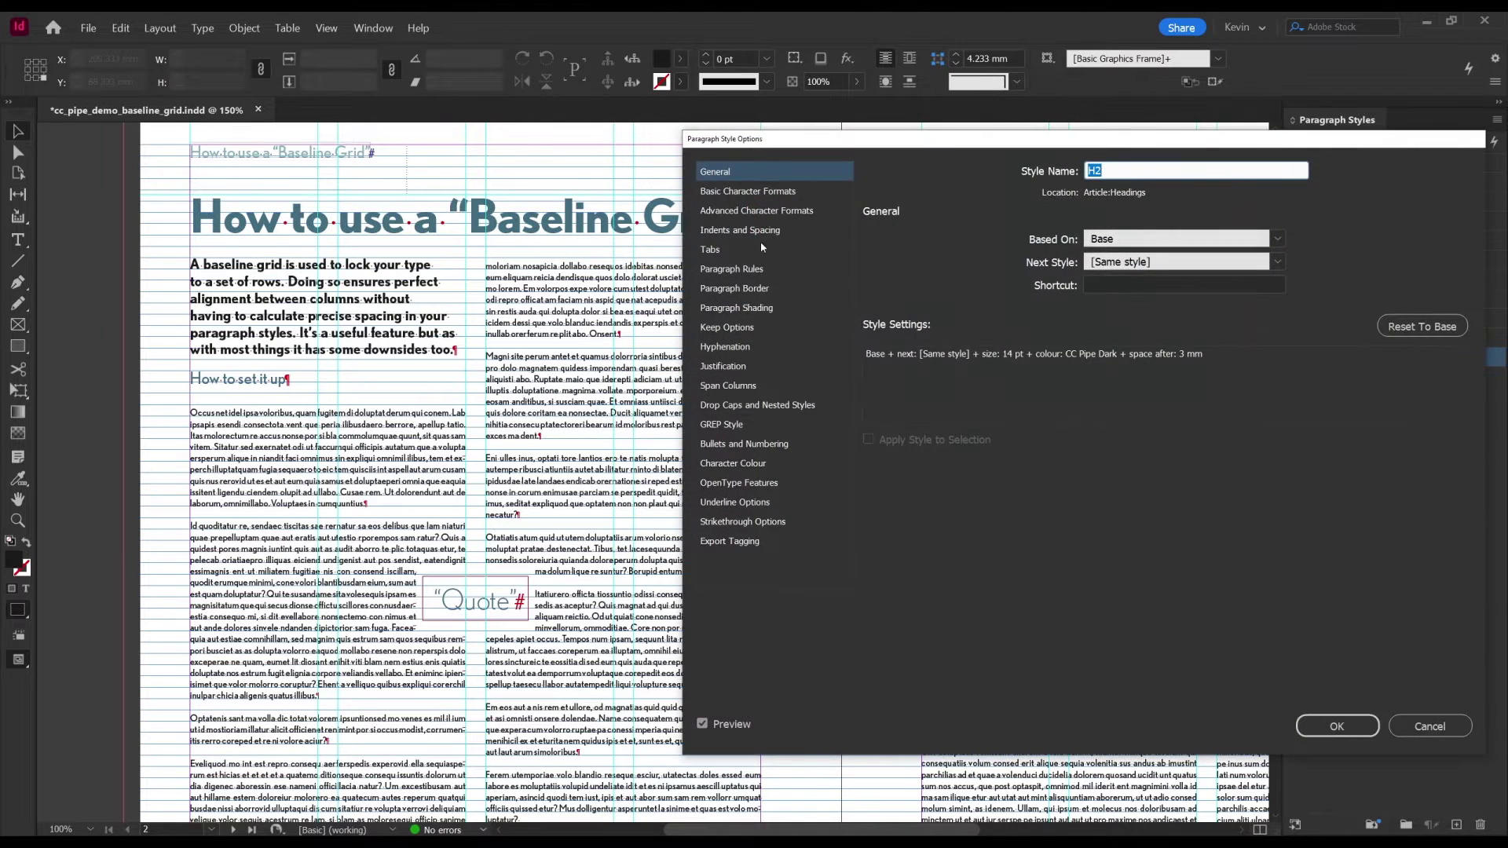
left_click(752, 233)
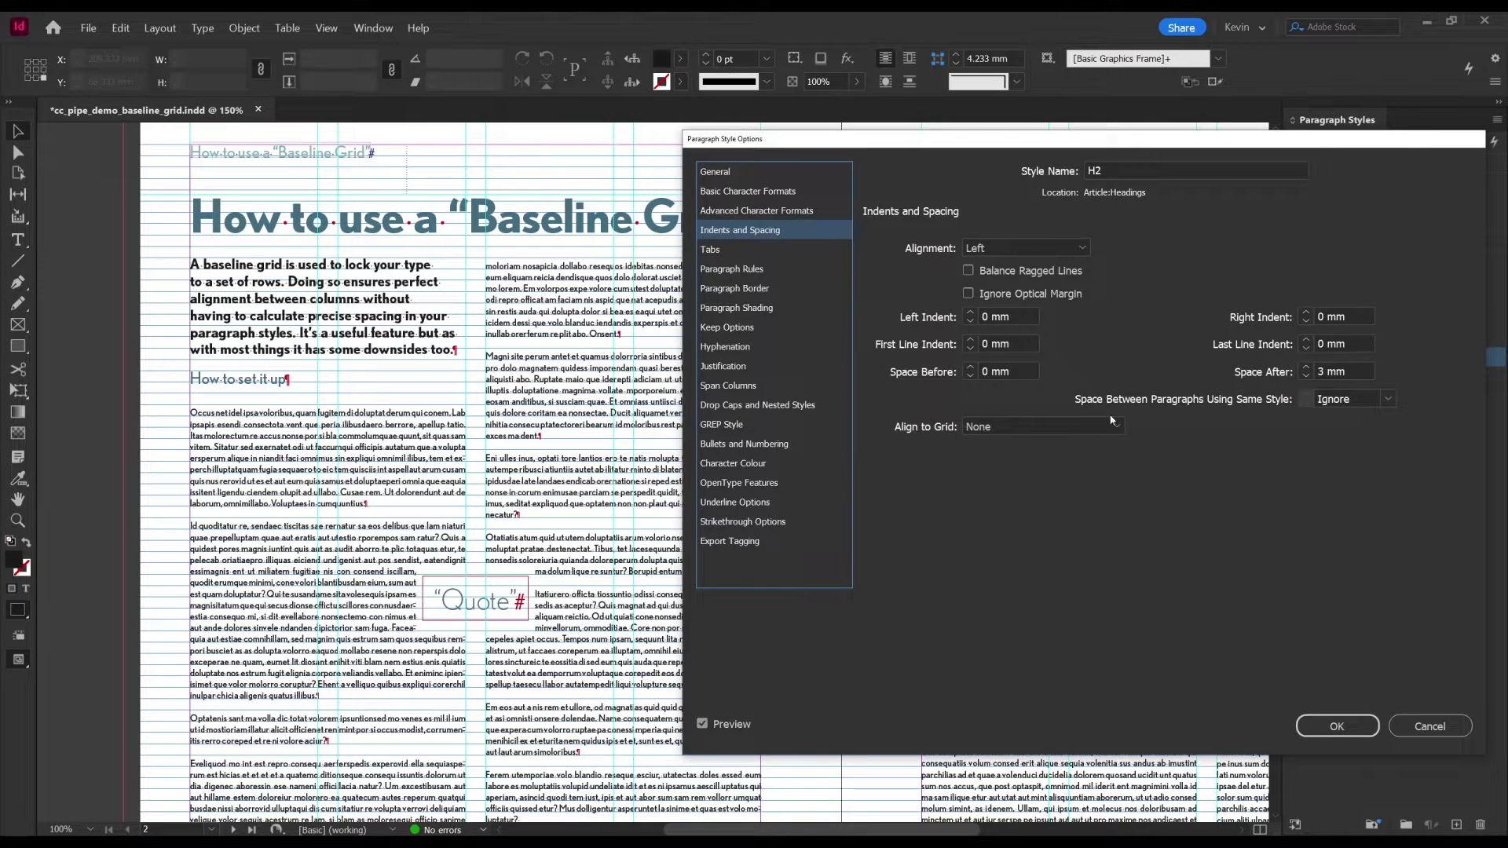
left_click(1308, 375)
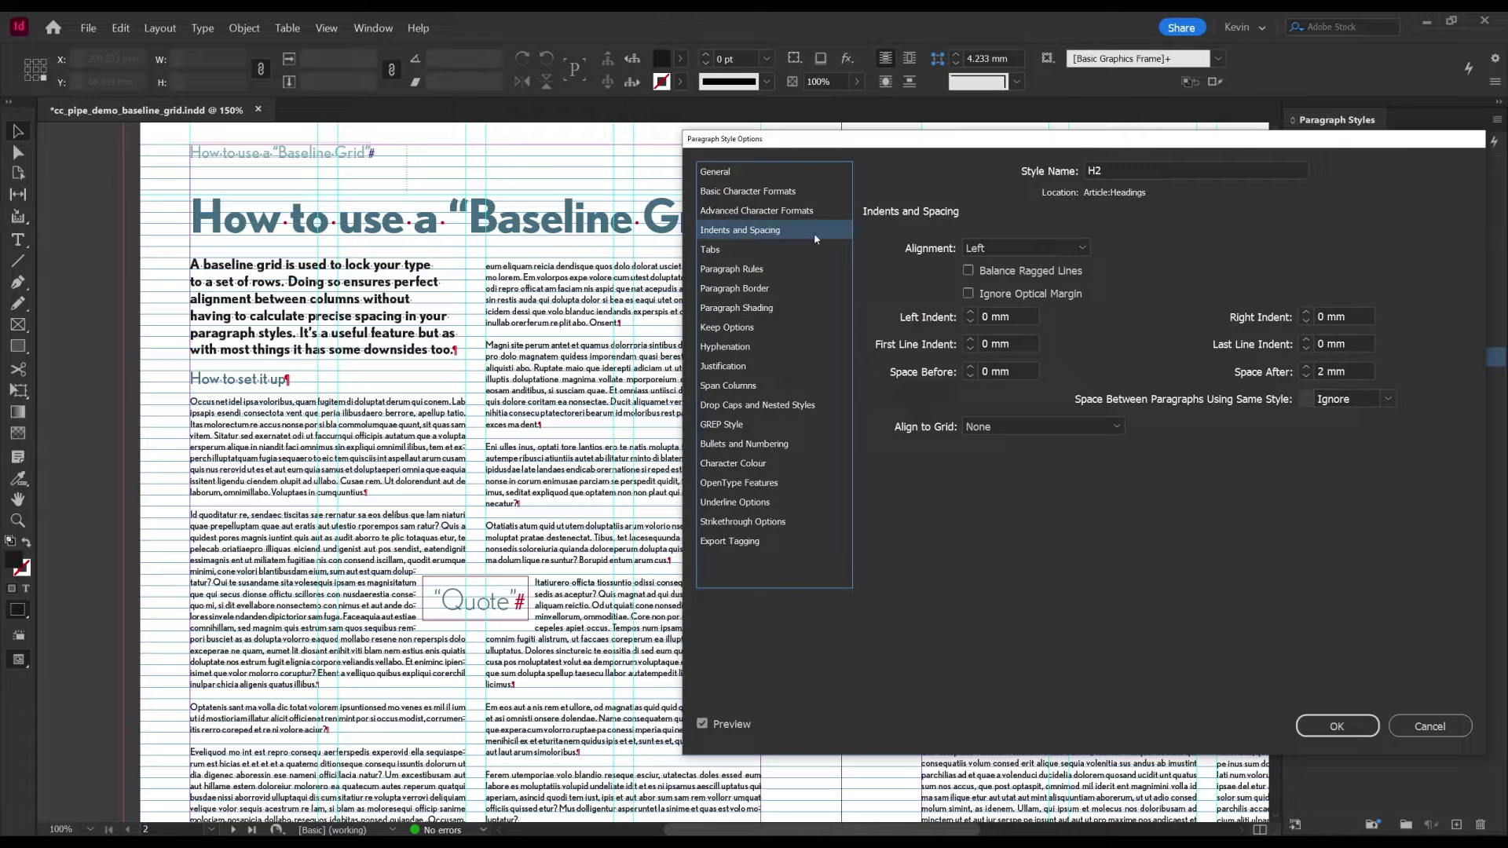
left_click(758, 212)
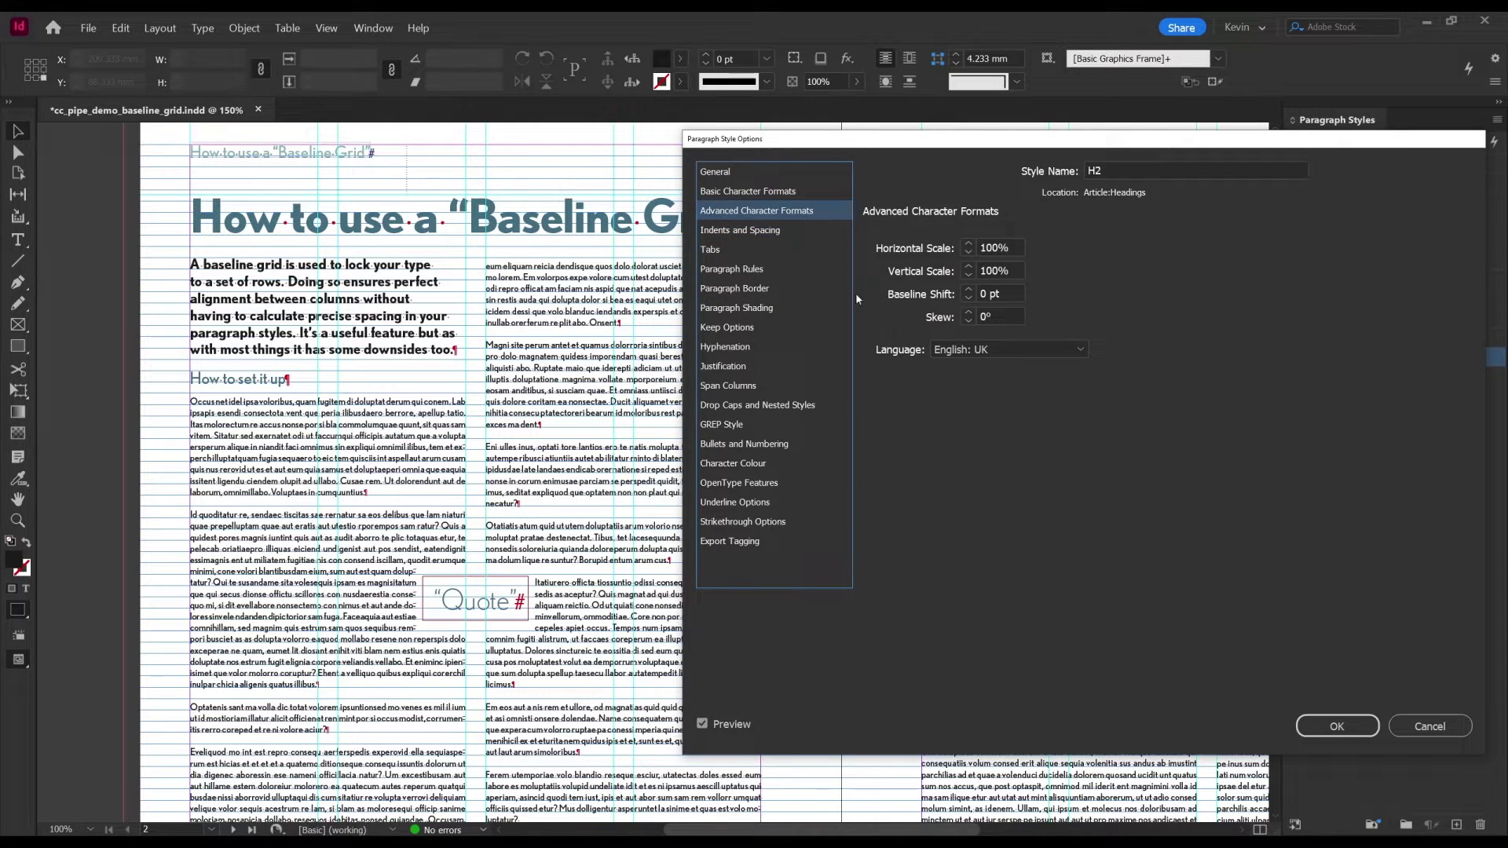
left_click(969, 300)
left_click(969, 301)
left_click(1336, 726)
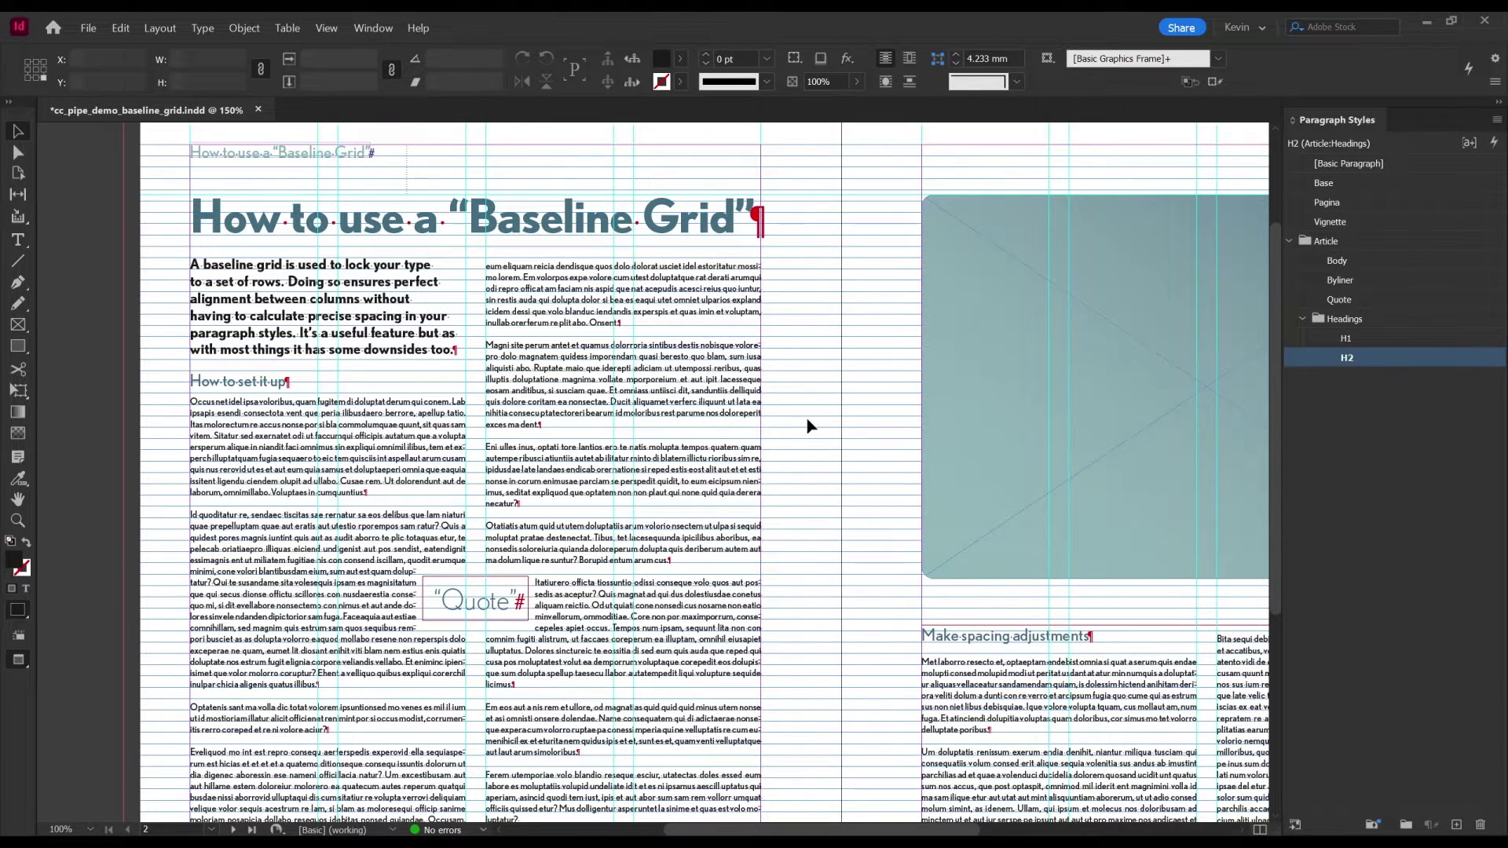
Step: In preview mode, nudge the right page's text frame down and back to its original position to test how its heading and body lines move
key("w")
left_click_drag(835, 436, 752, 407)
key("ctrl+alt+0")
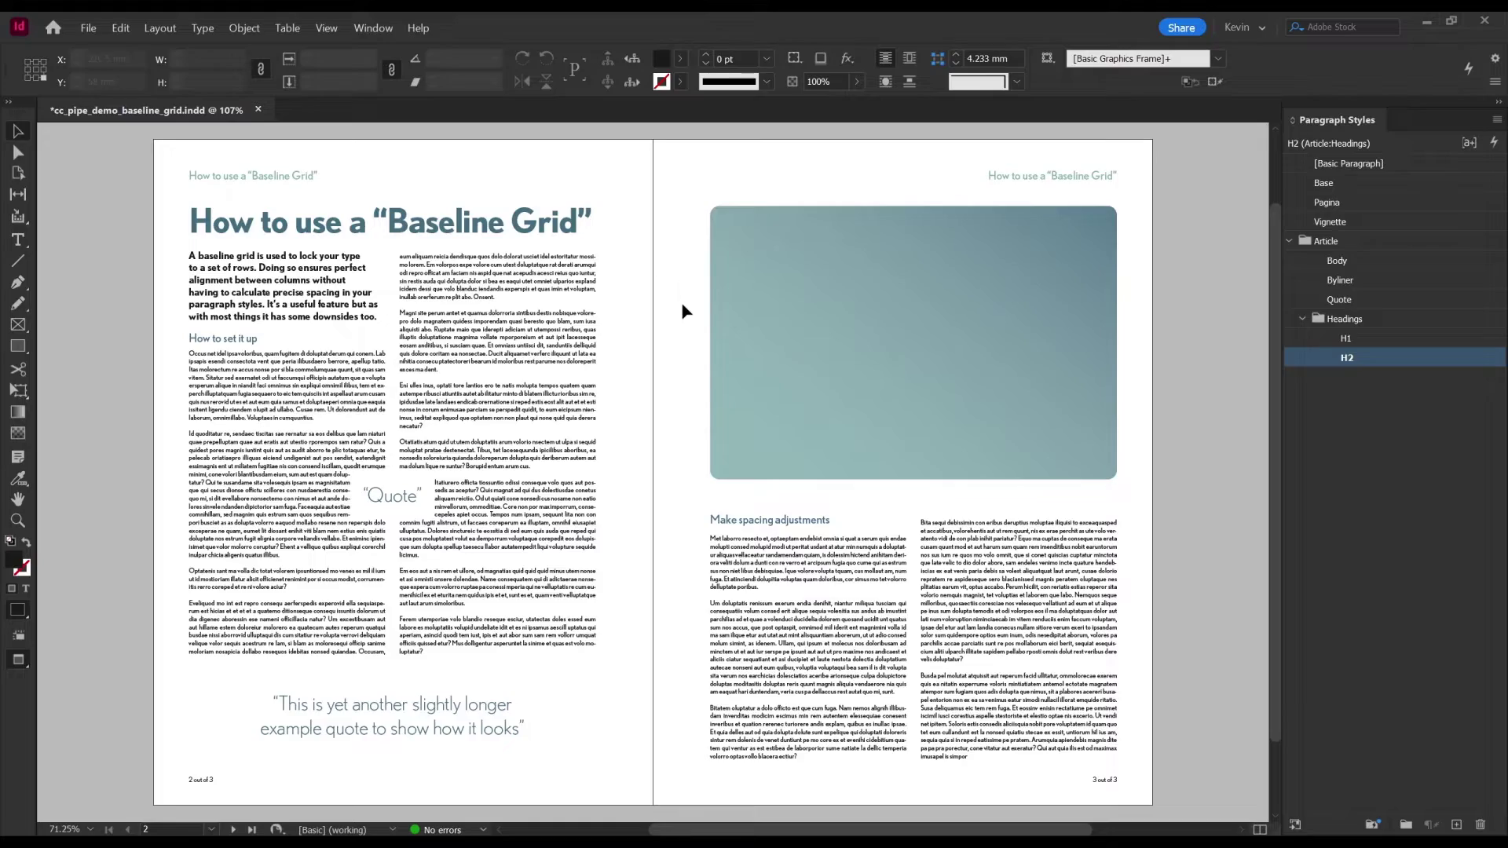
left_click(820, 565)
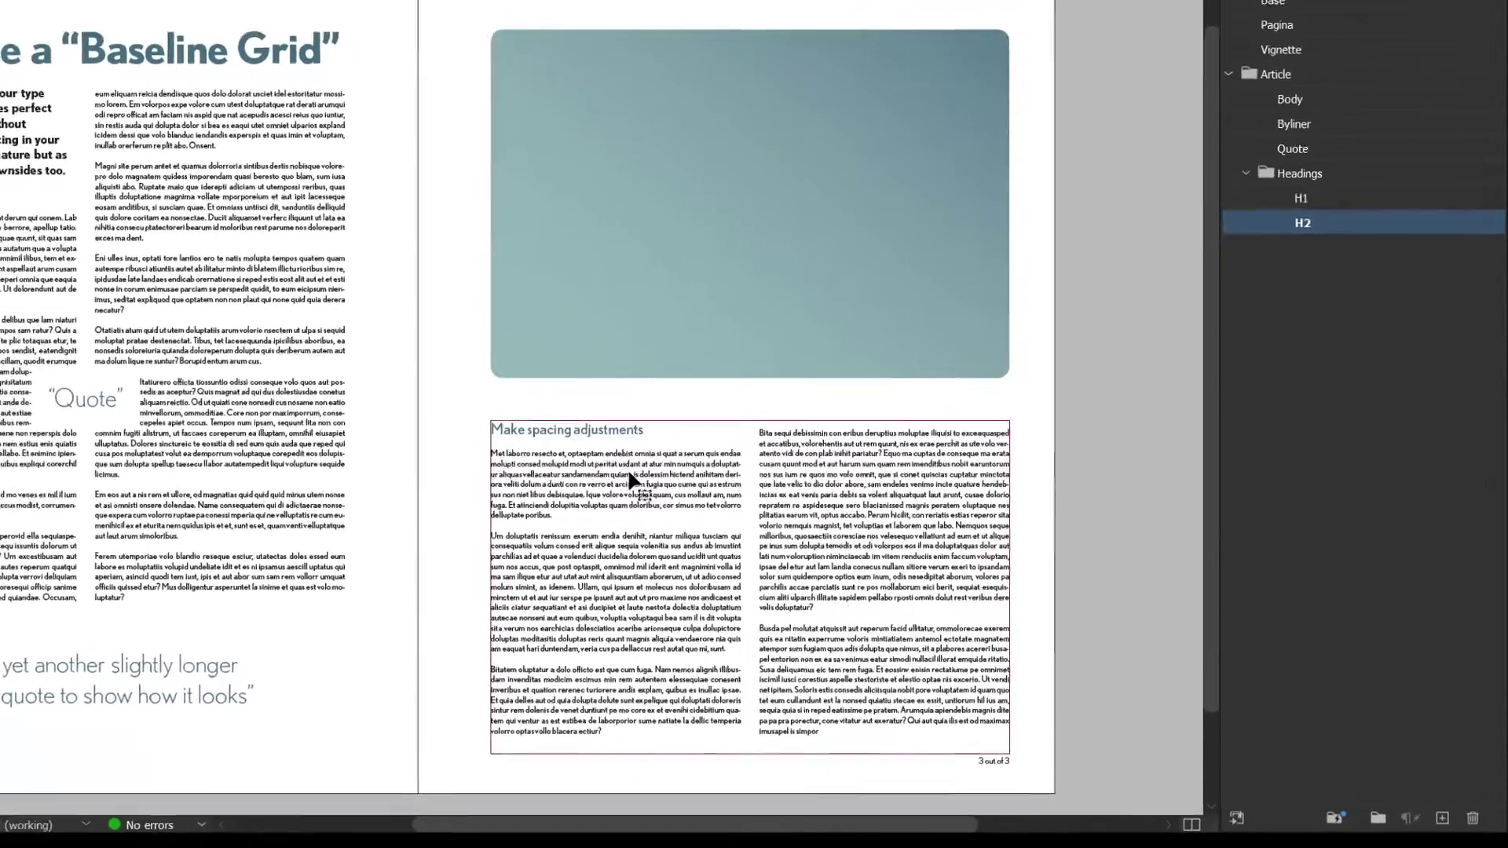
left_click(630, 478)
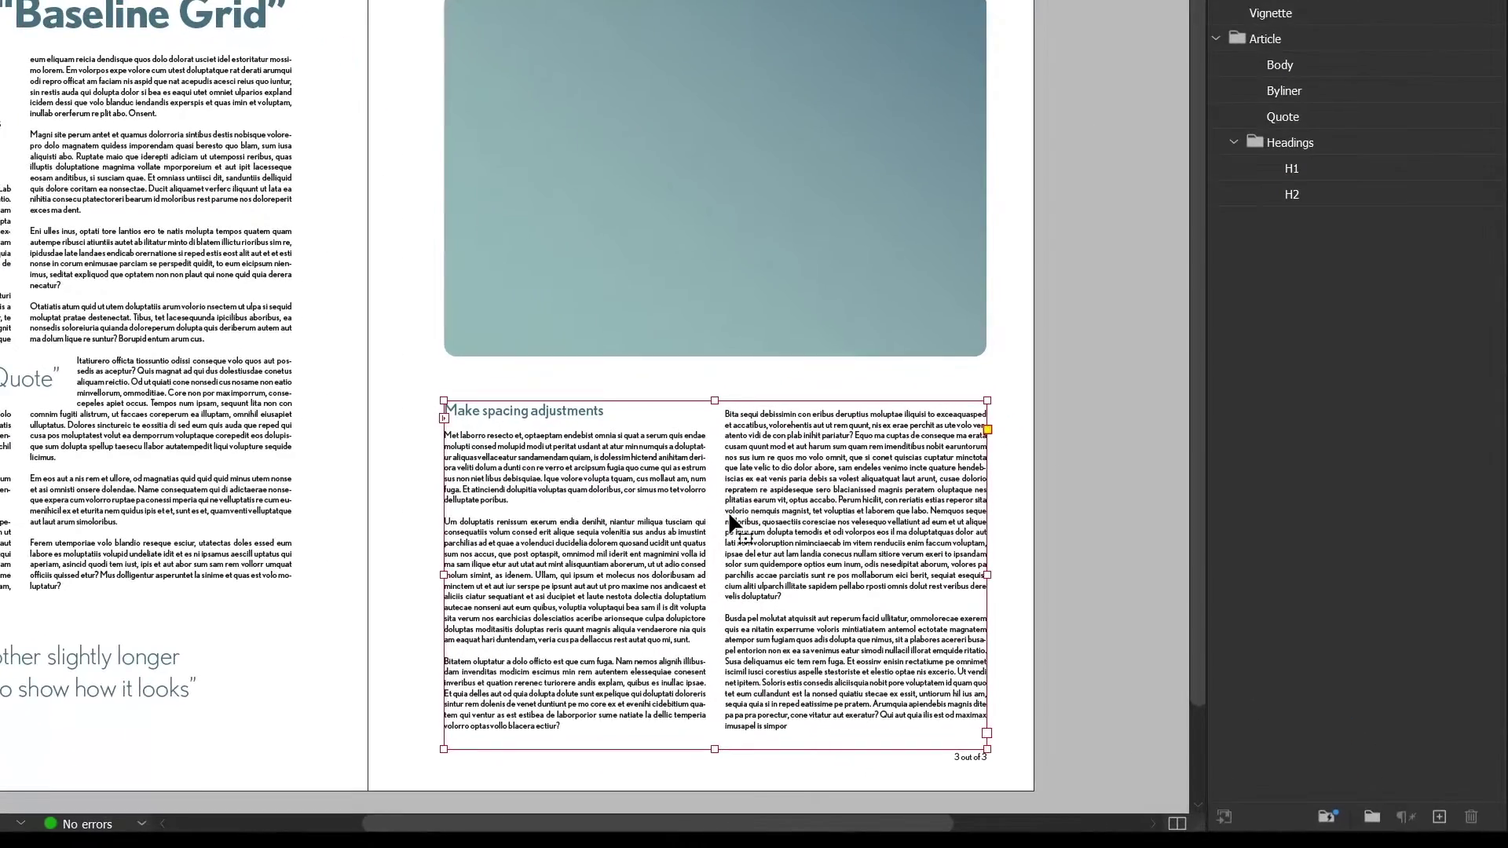
key("Down")
key("Down")
key("Down")
key("Down")
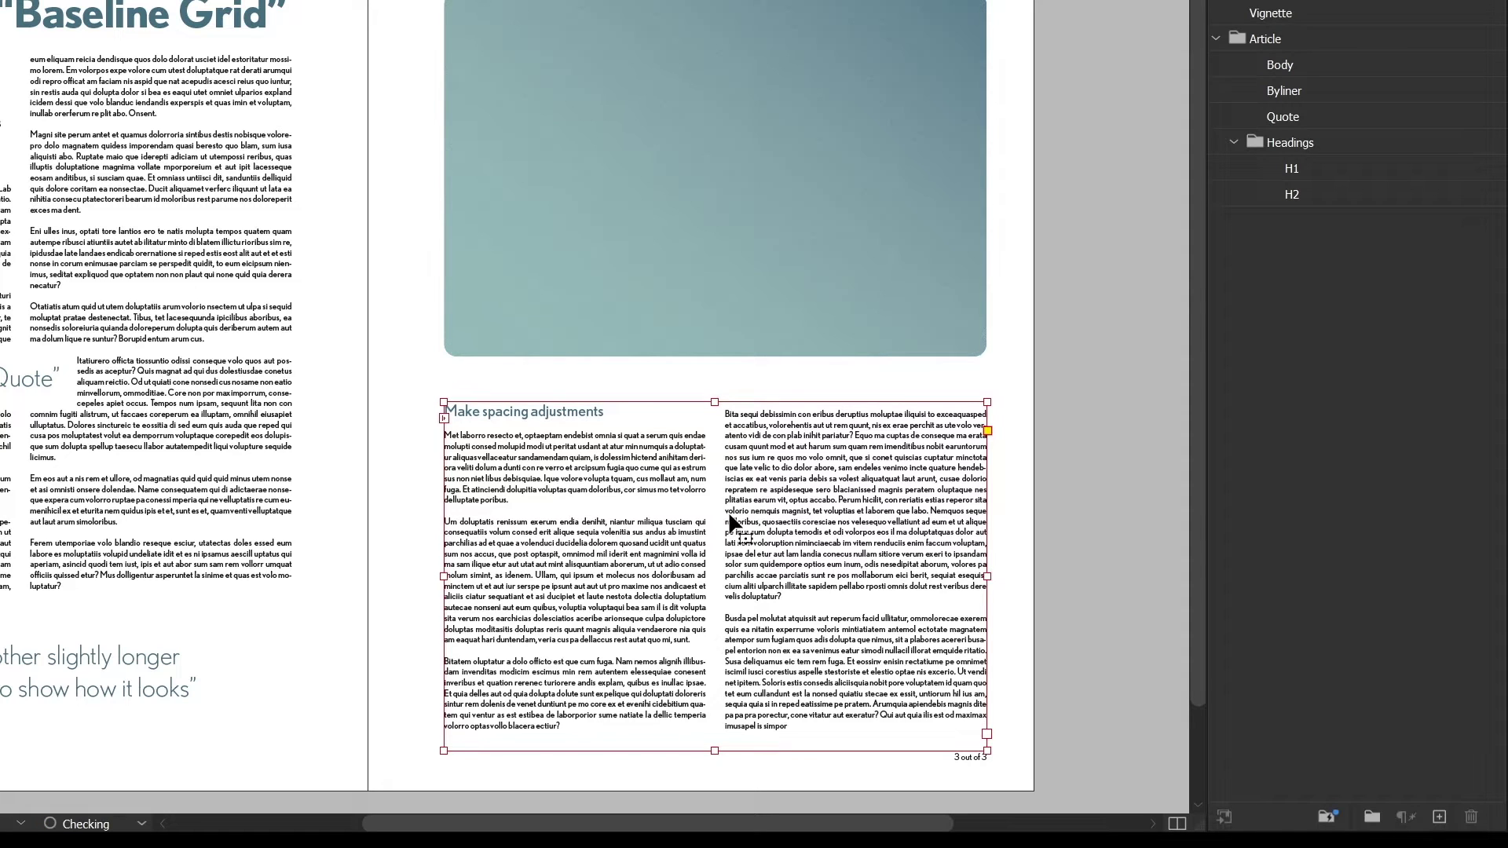
key("Down")
key("Down")
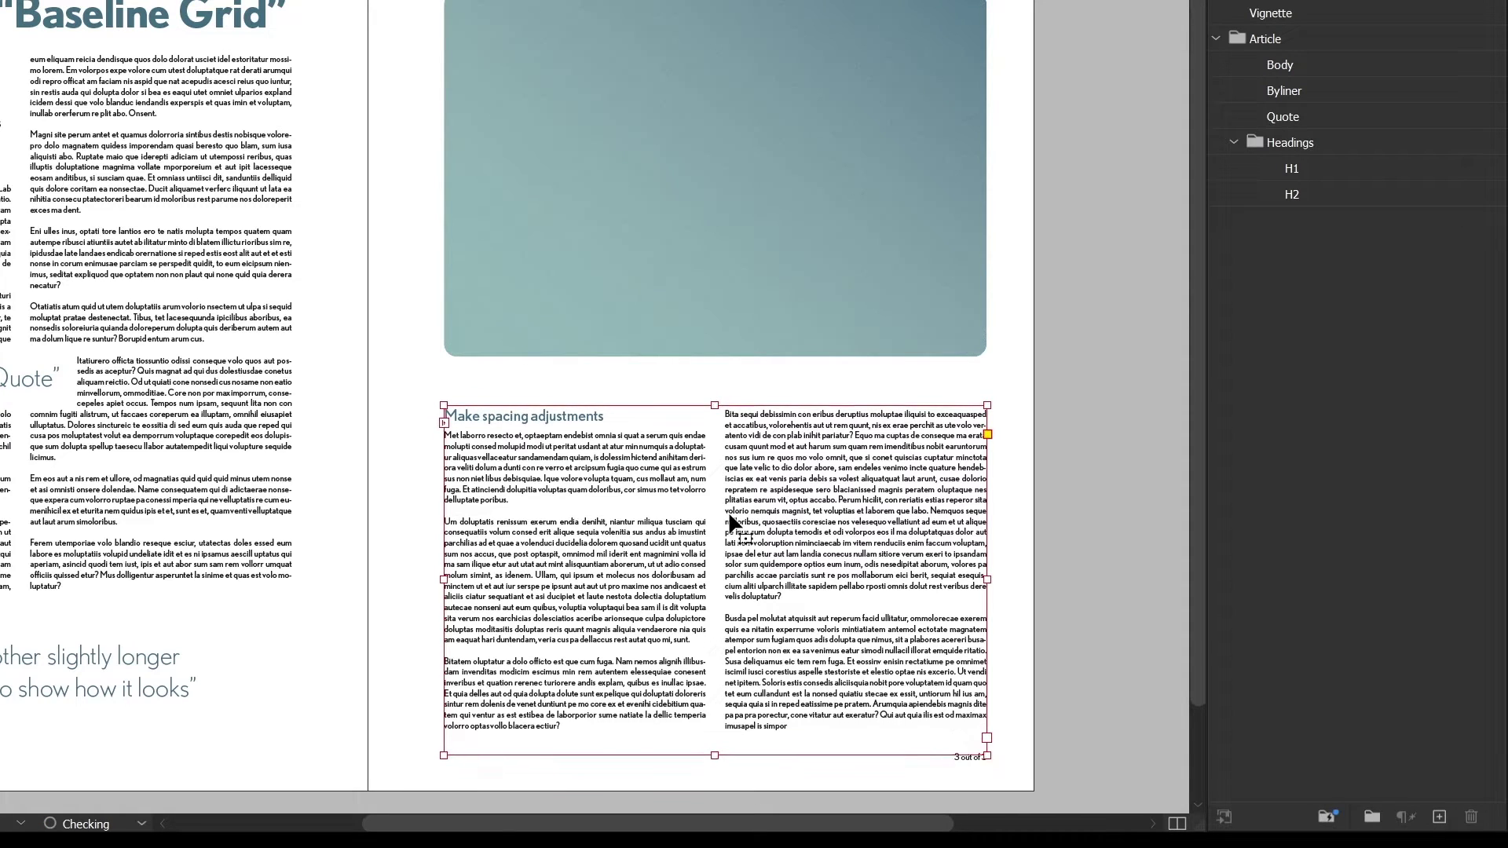
key("Down")
key("Down")
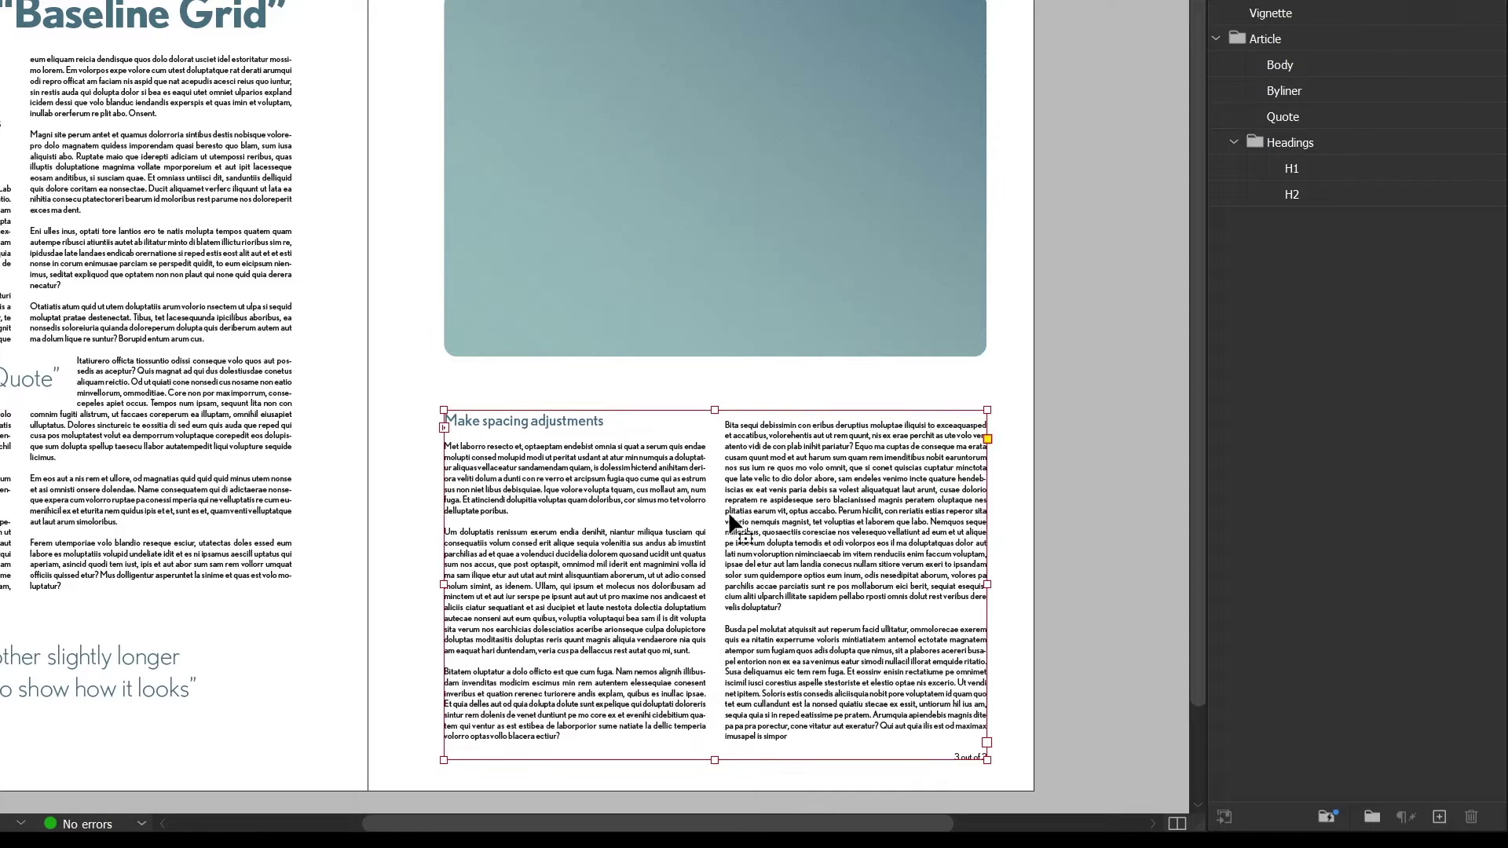
key("Up")
key("Up")
key("Up")
key("Down")
key("Down")
key("Down")
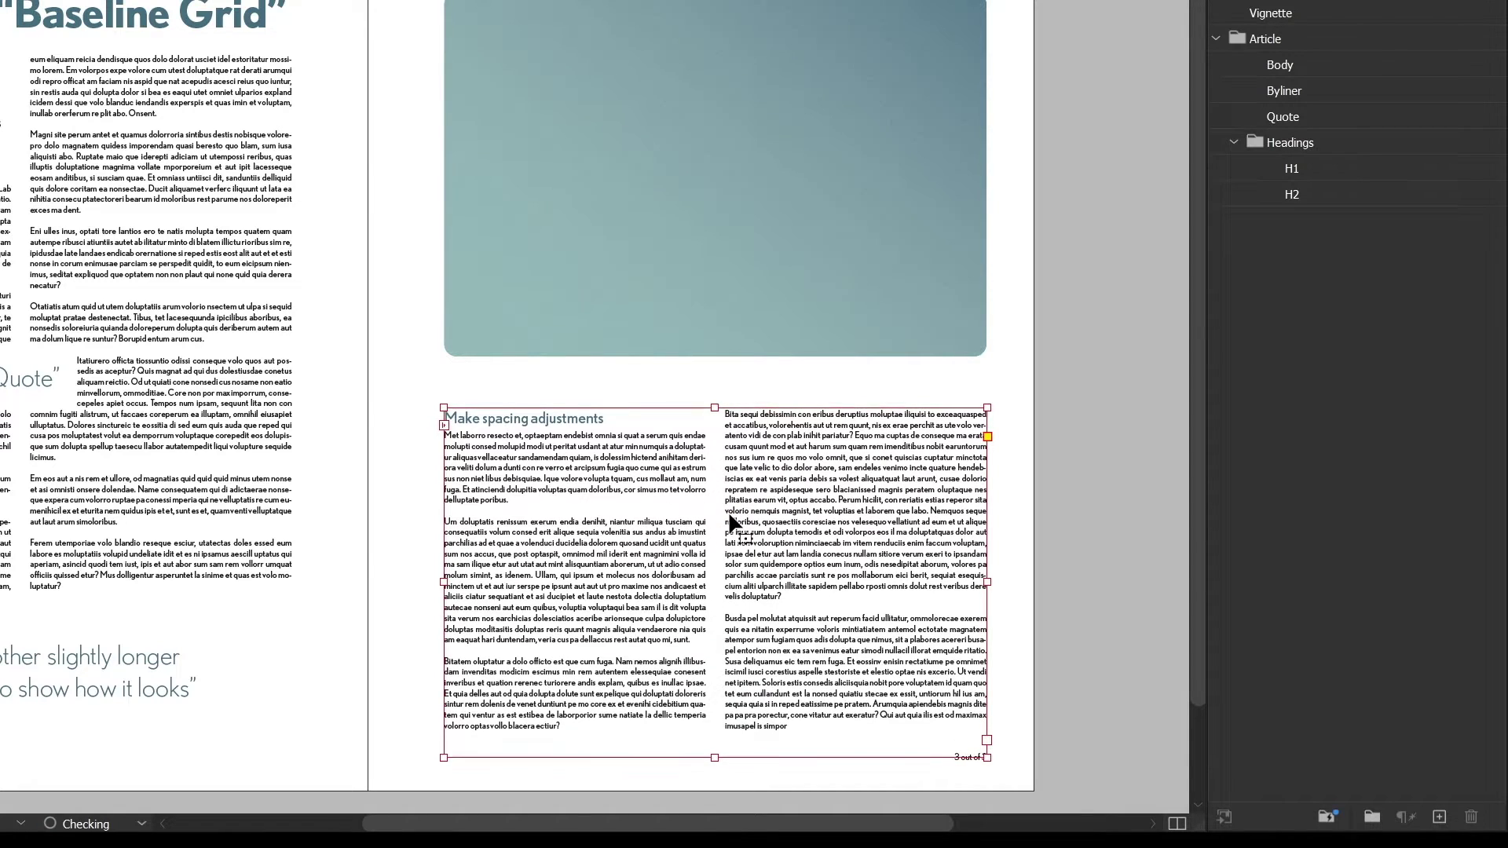
key("Up")
key("Up")
key("Up")
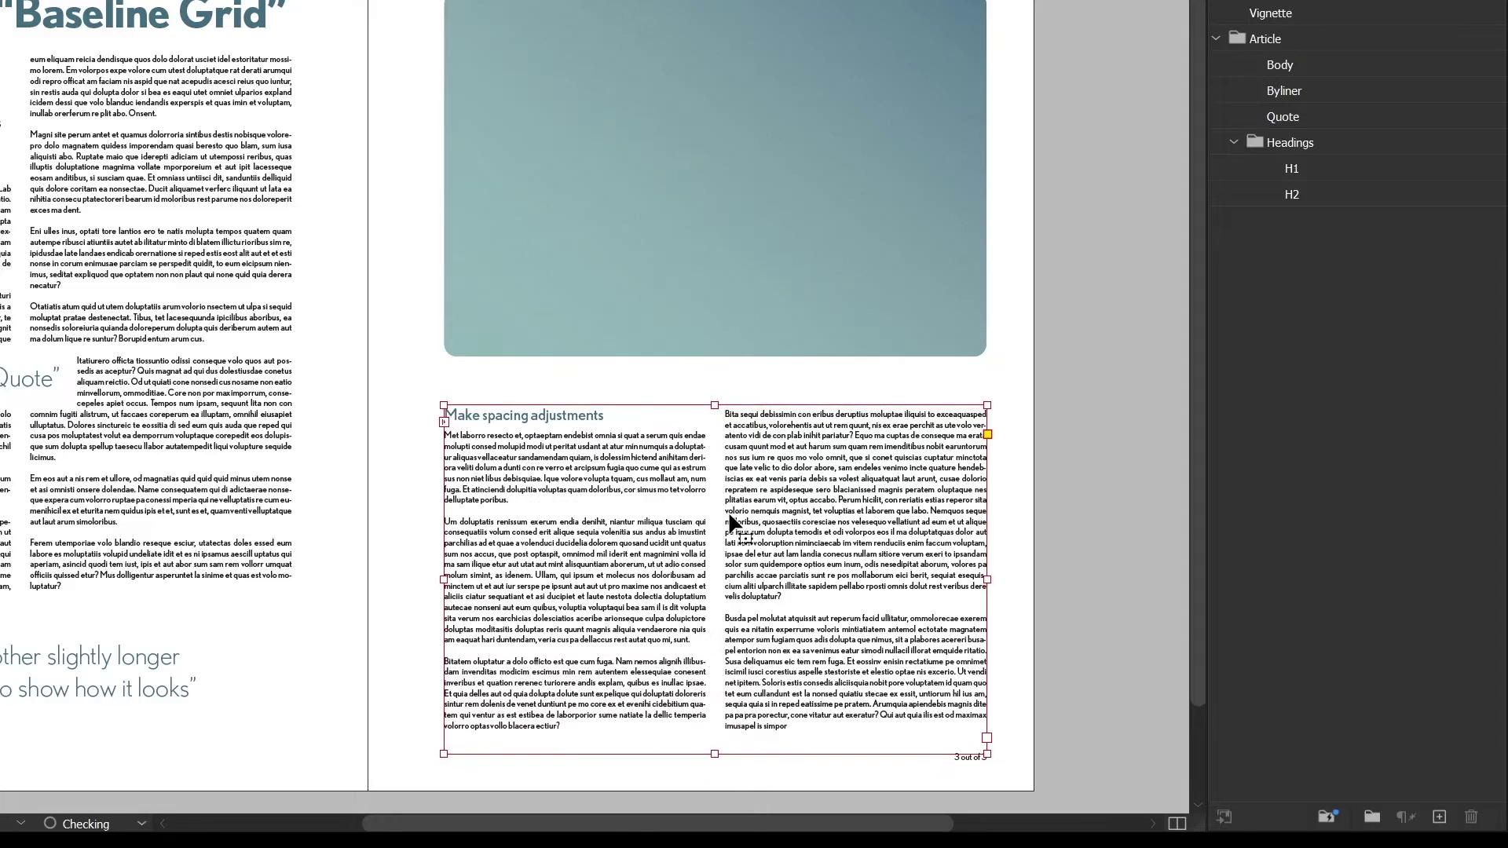
key("Up")
key("Up")
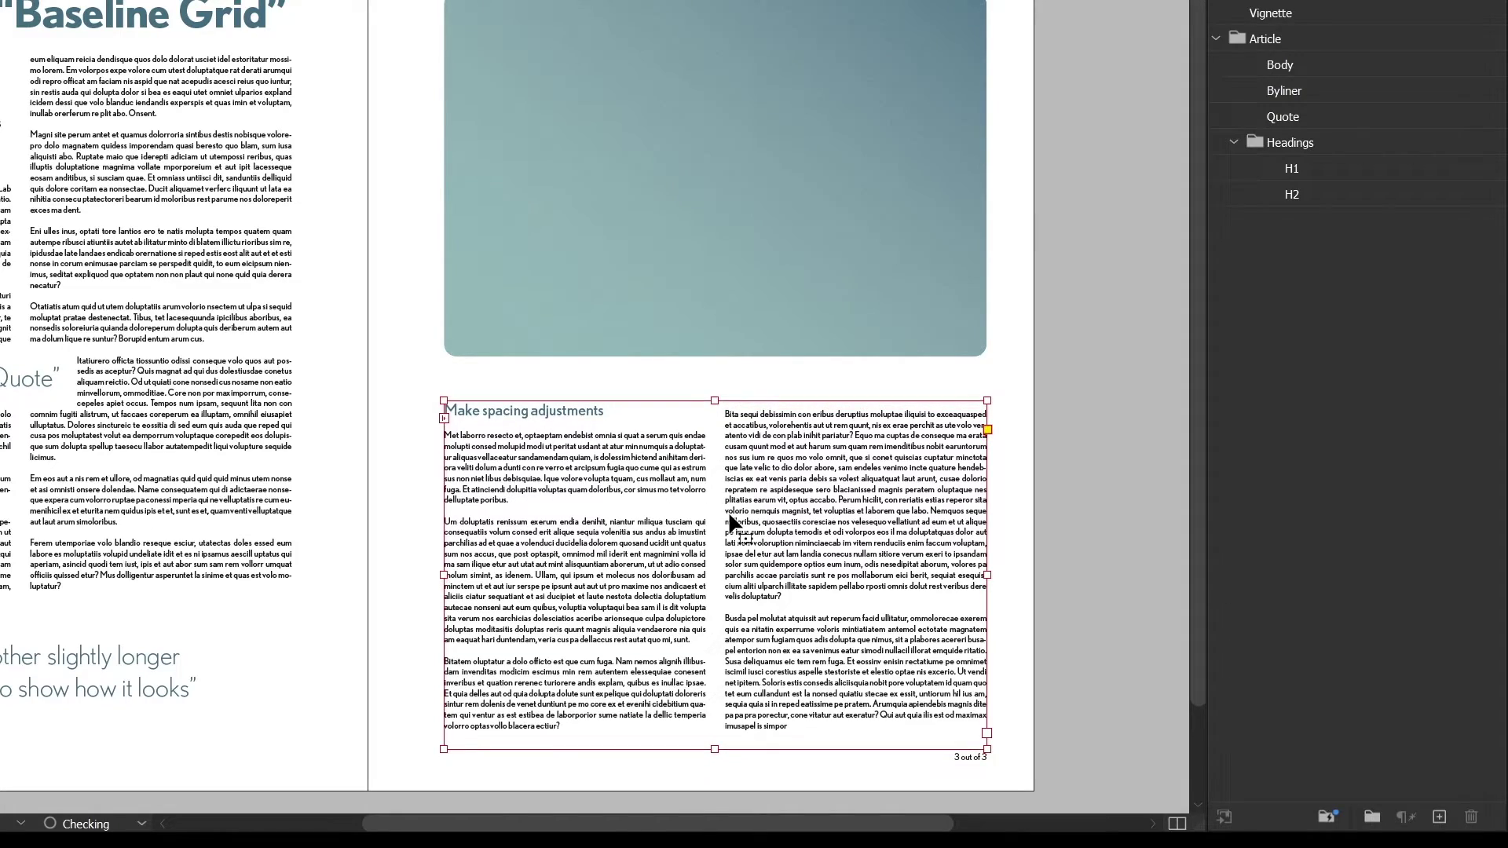
key("ctrl+shift+a")
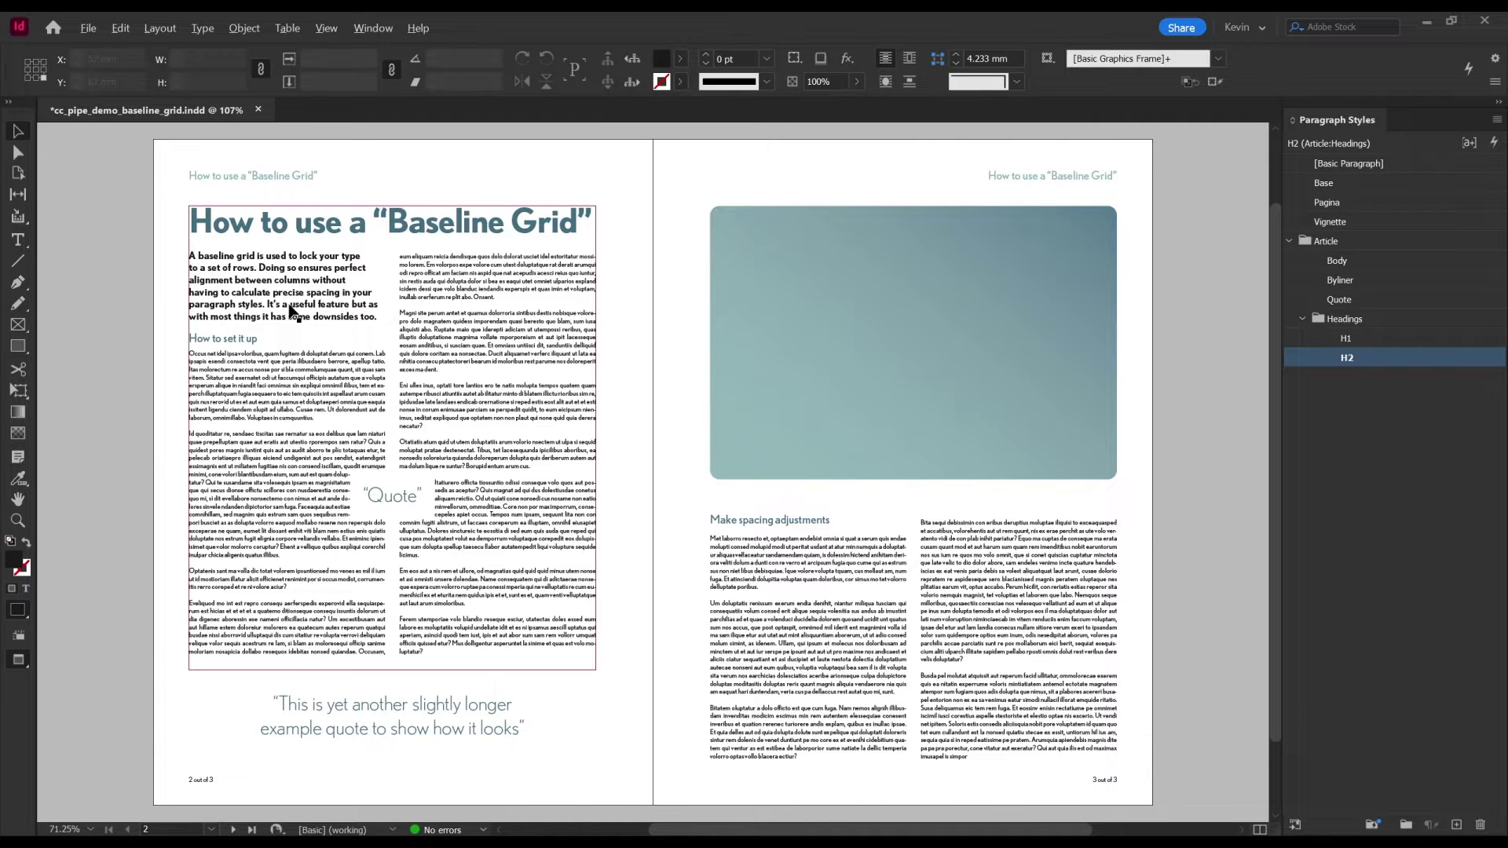
Step: Align all lines of the H2 paragraph style to the baseline grid and set its space after to 0 mm
scroll(290, 307, "up", 1)
left_click_drag(545, 380, 512, 321)
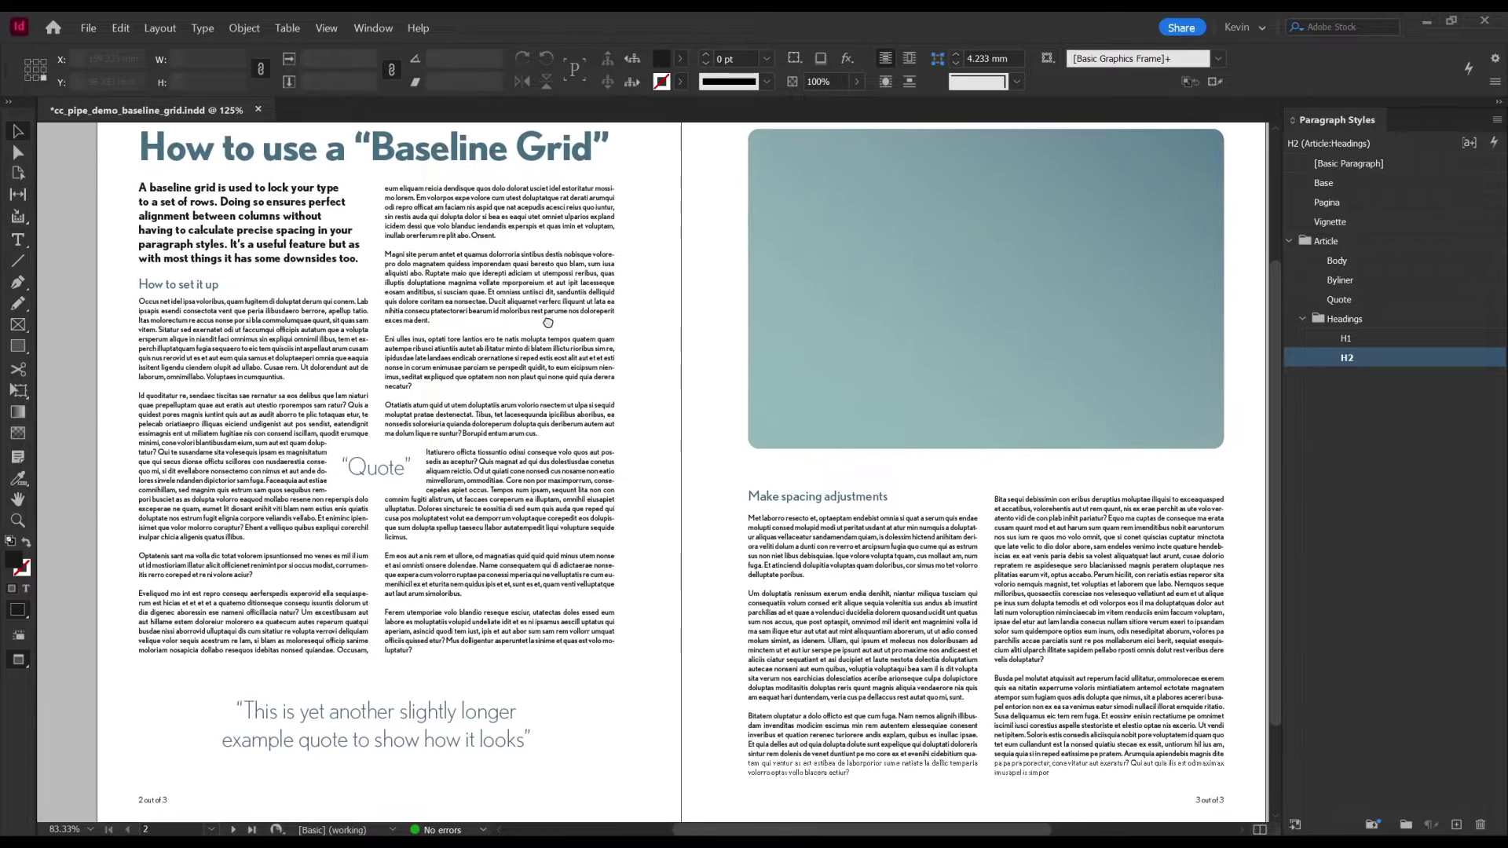
key("w")
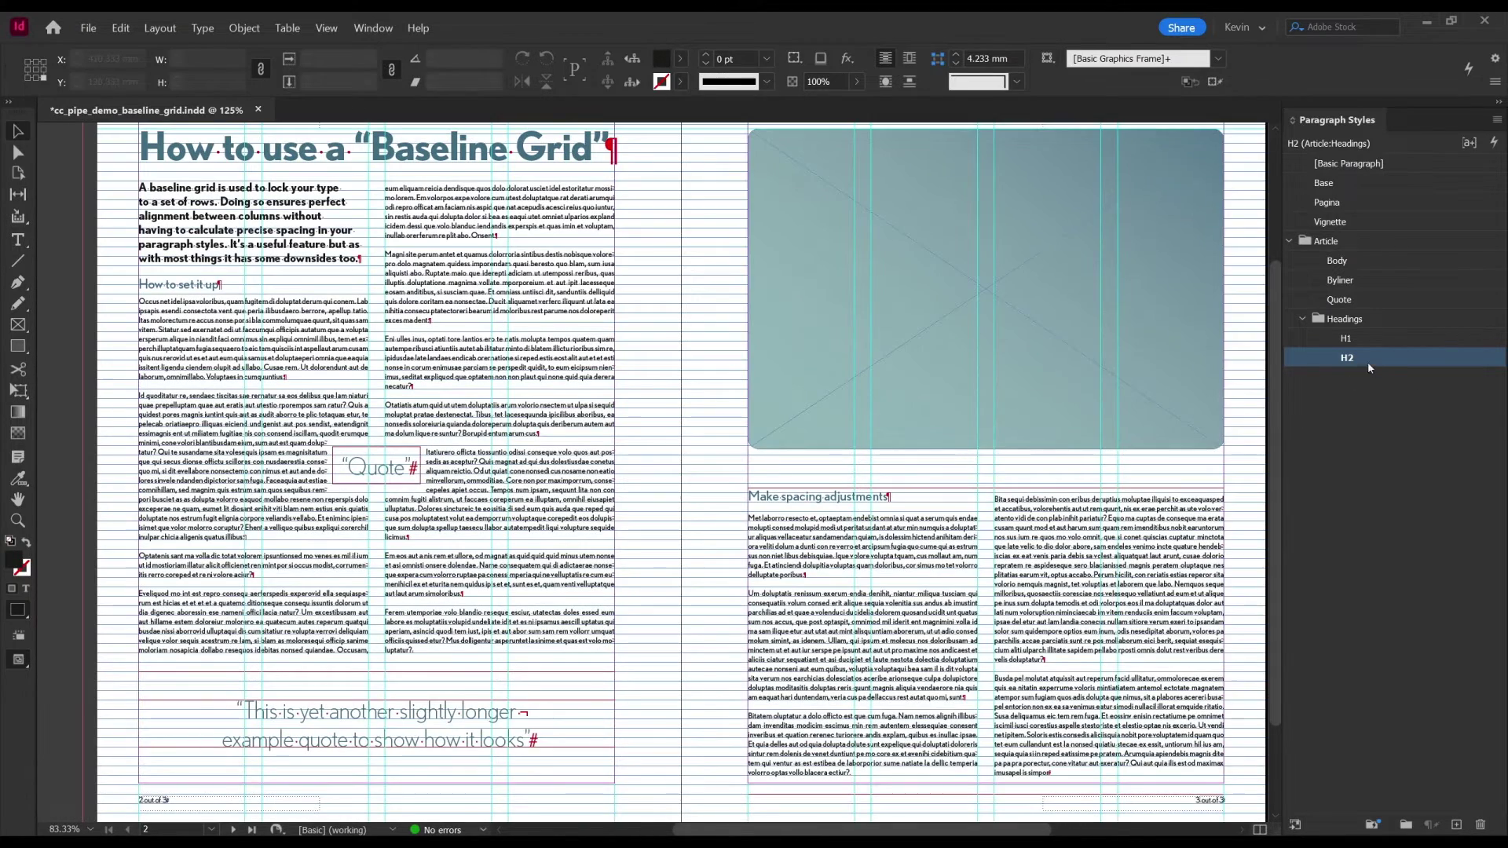
double_click(1364, 360)
left_click(750, 231)
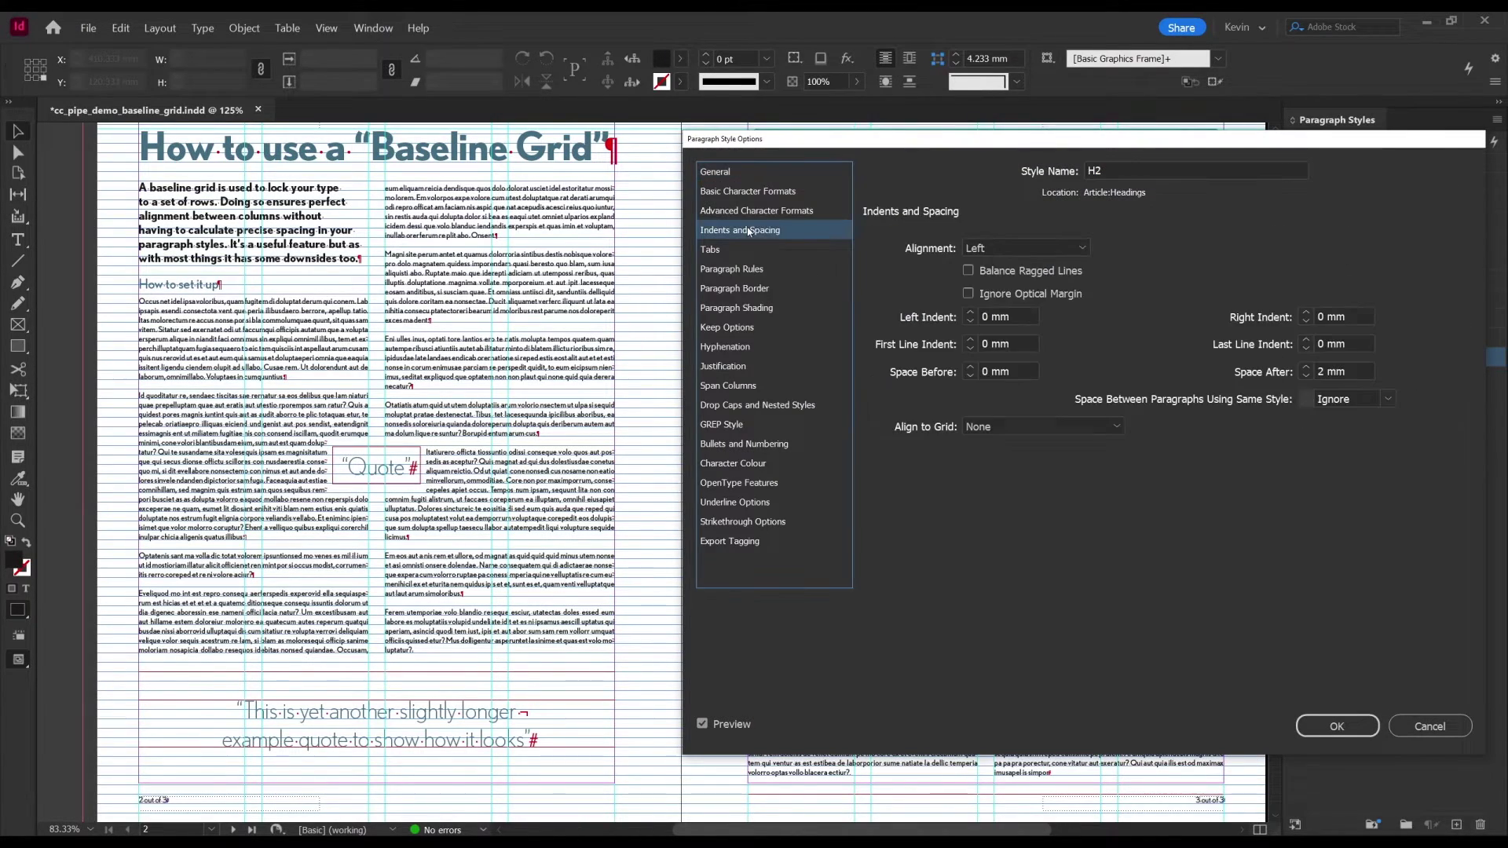
left_click(995, 429)
left_click(1000, 464)
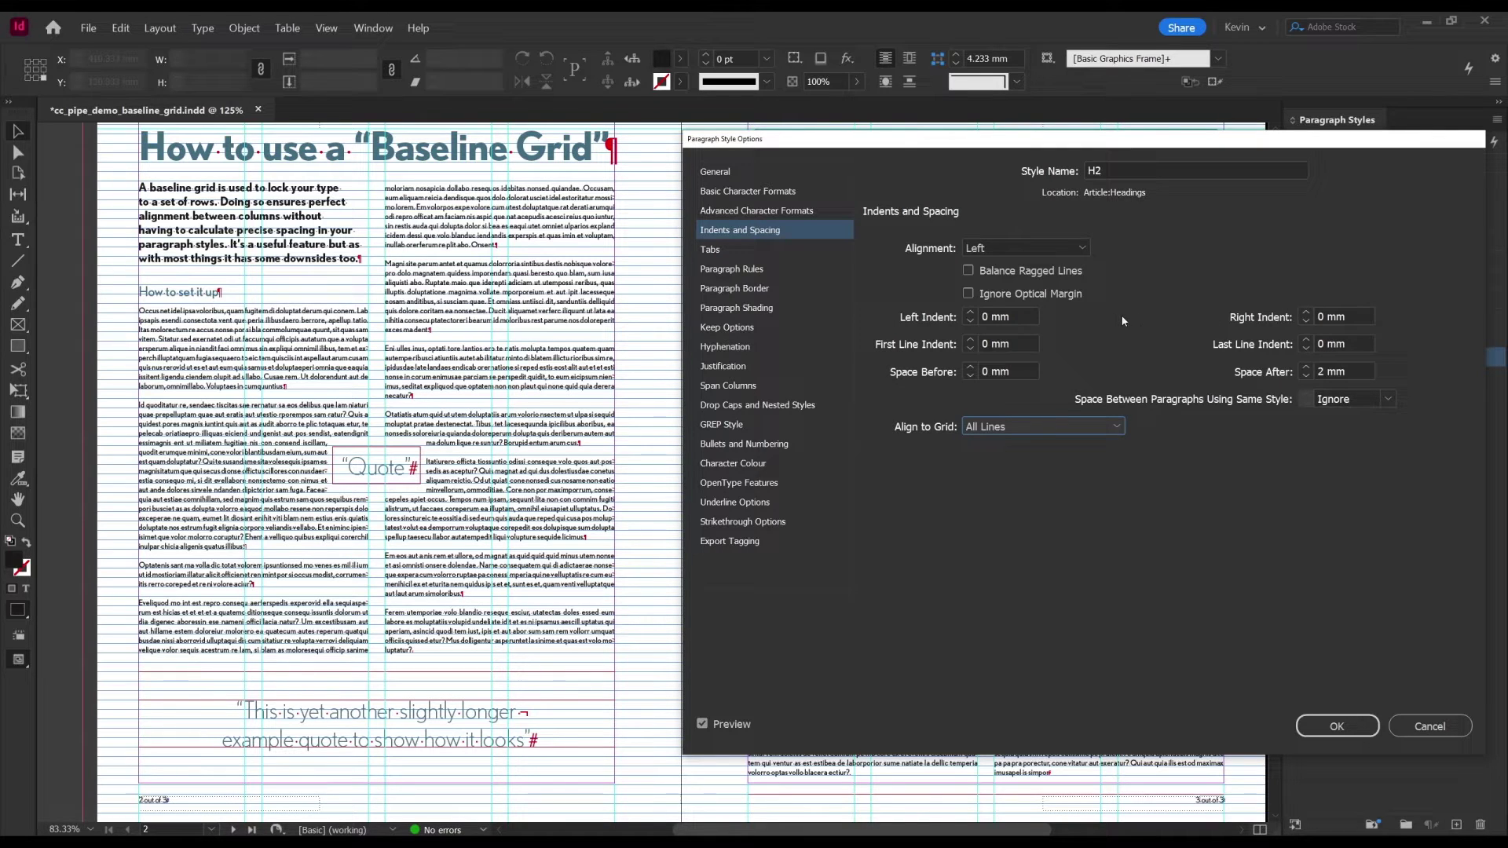
left_click(1304, 376)
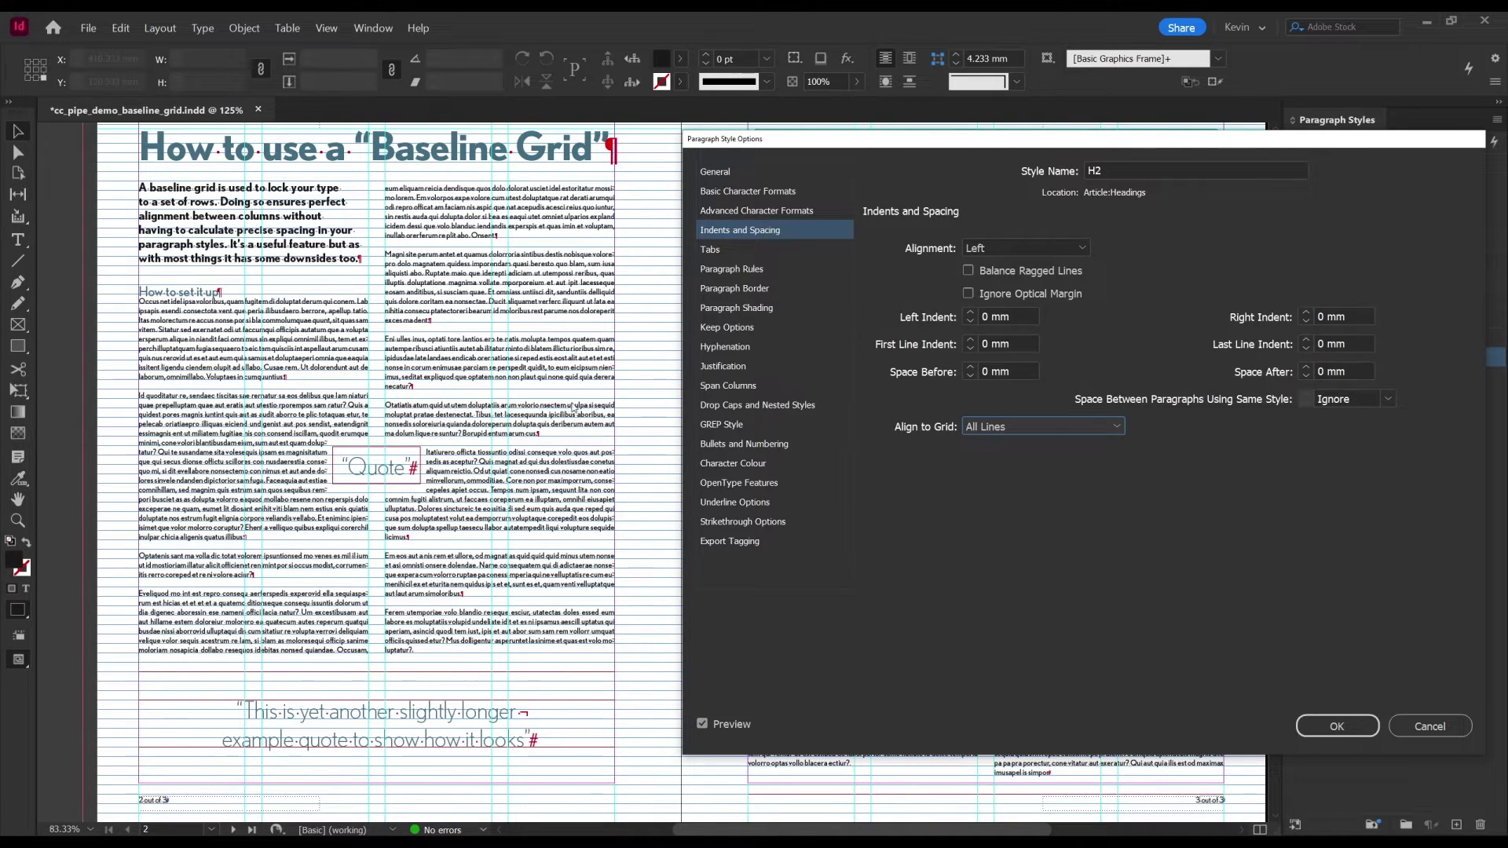
Step: Raise the H2 paragraph style's baseline shift to a positive value to lift the headings off the body text, and apply the style changes
left_click(813, 216)
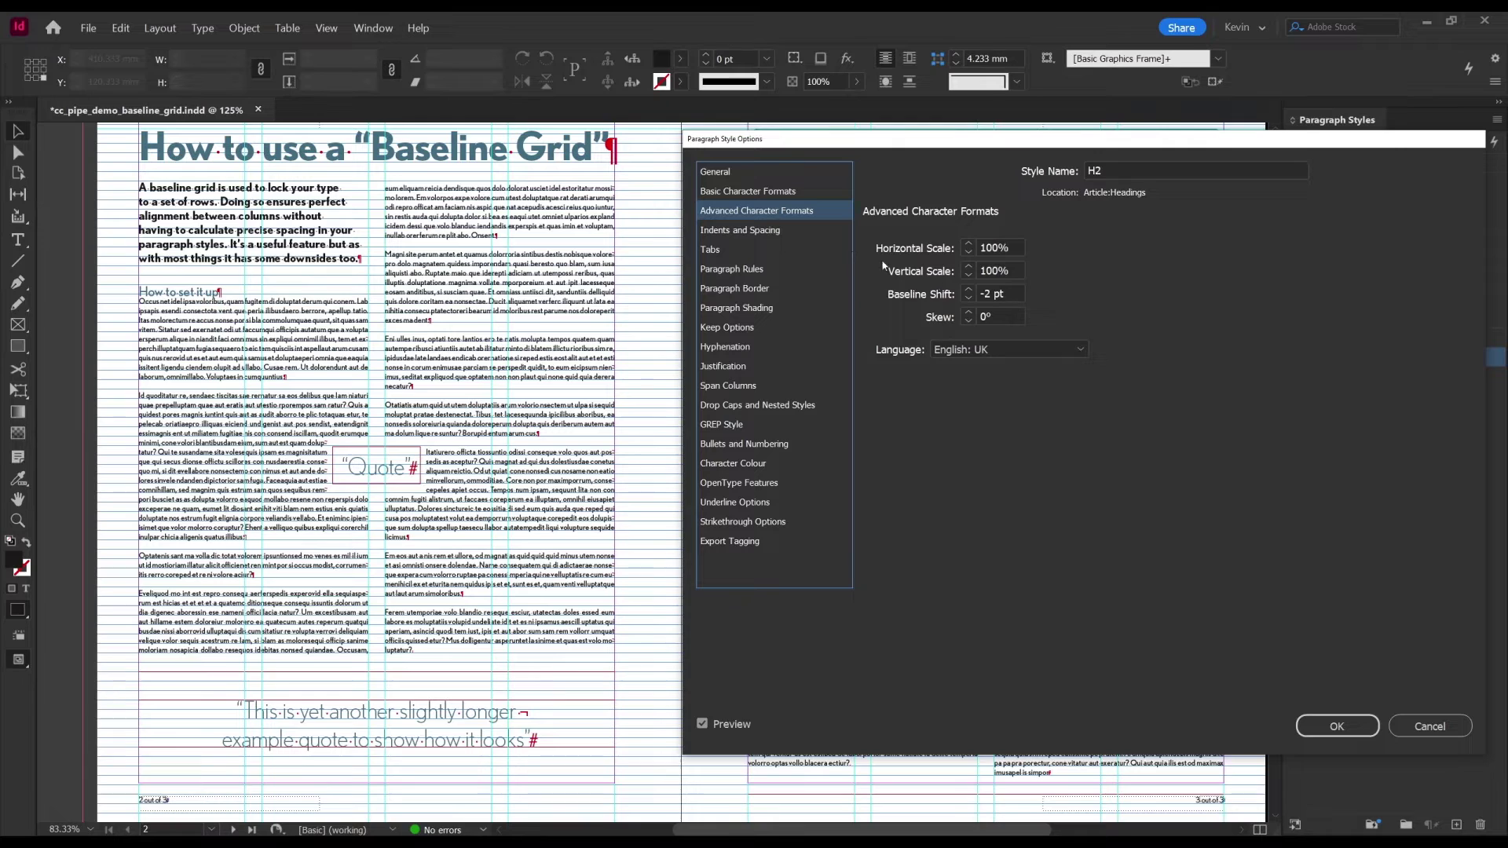
left_click(969, 290)
left_click(969, 290)
left_click(969, 289)
left_click(968, 290)
left_click(968, 290)
left_click(968, 290)
left_click(1336, 726)
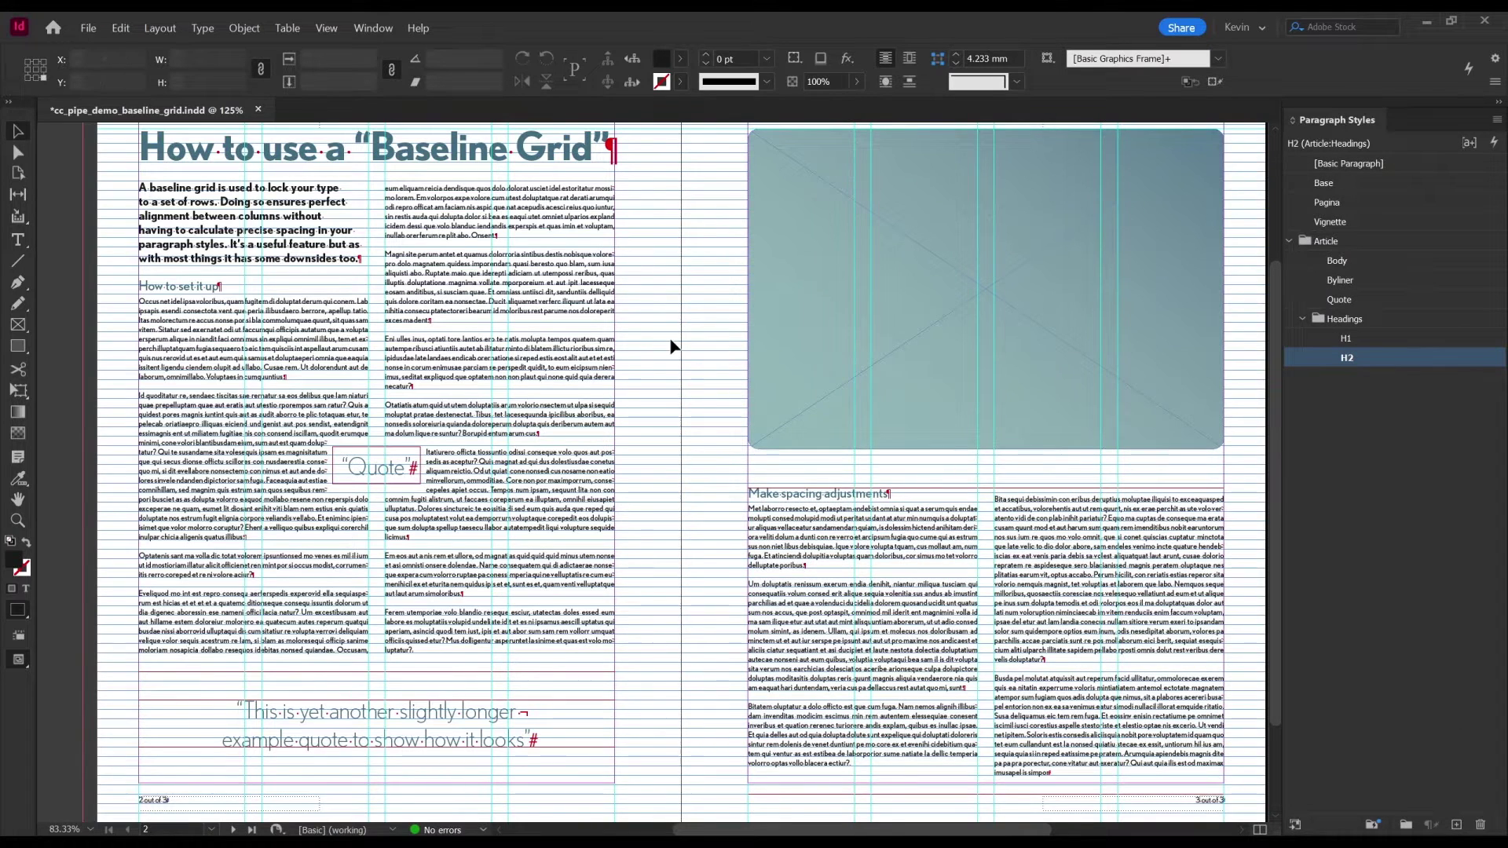
Step: Review the spread in preview mode and examine up close how the headings and body columns on both pages sit on the baseline grid
key("w")
key("ctrl+alt+0")
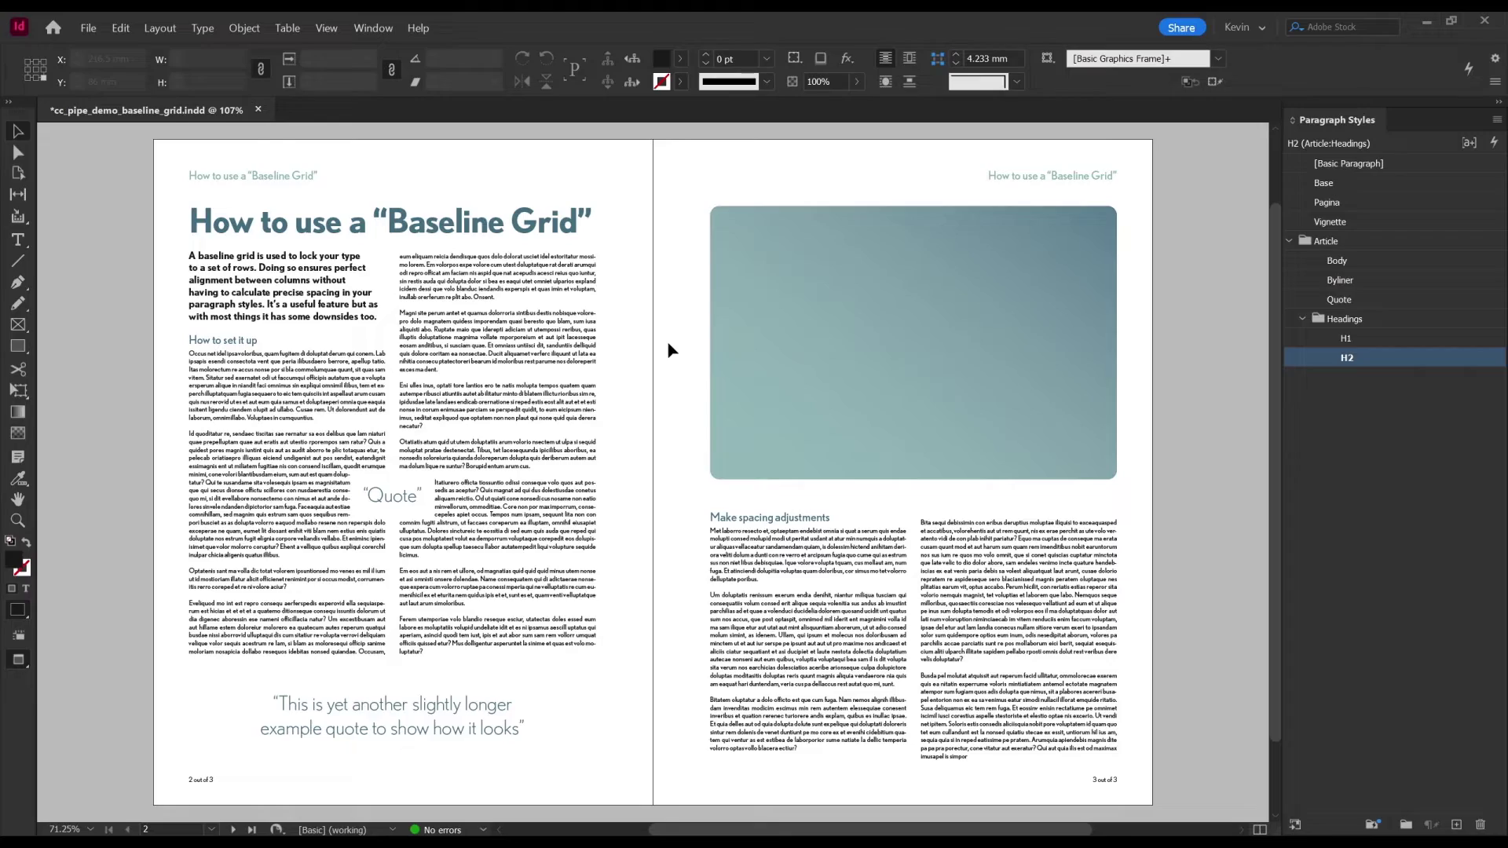
key("w")
scroll(369, 385, "up", 3)
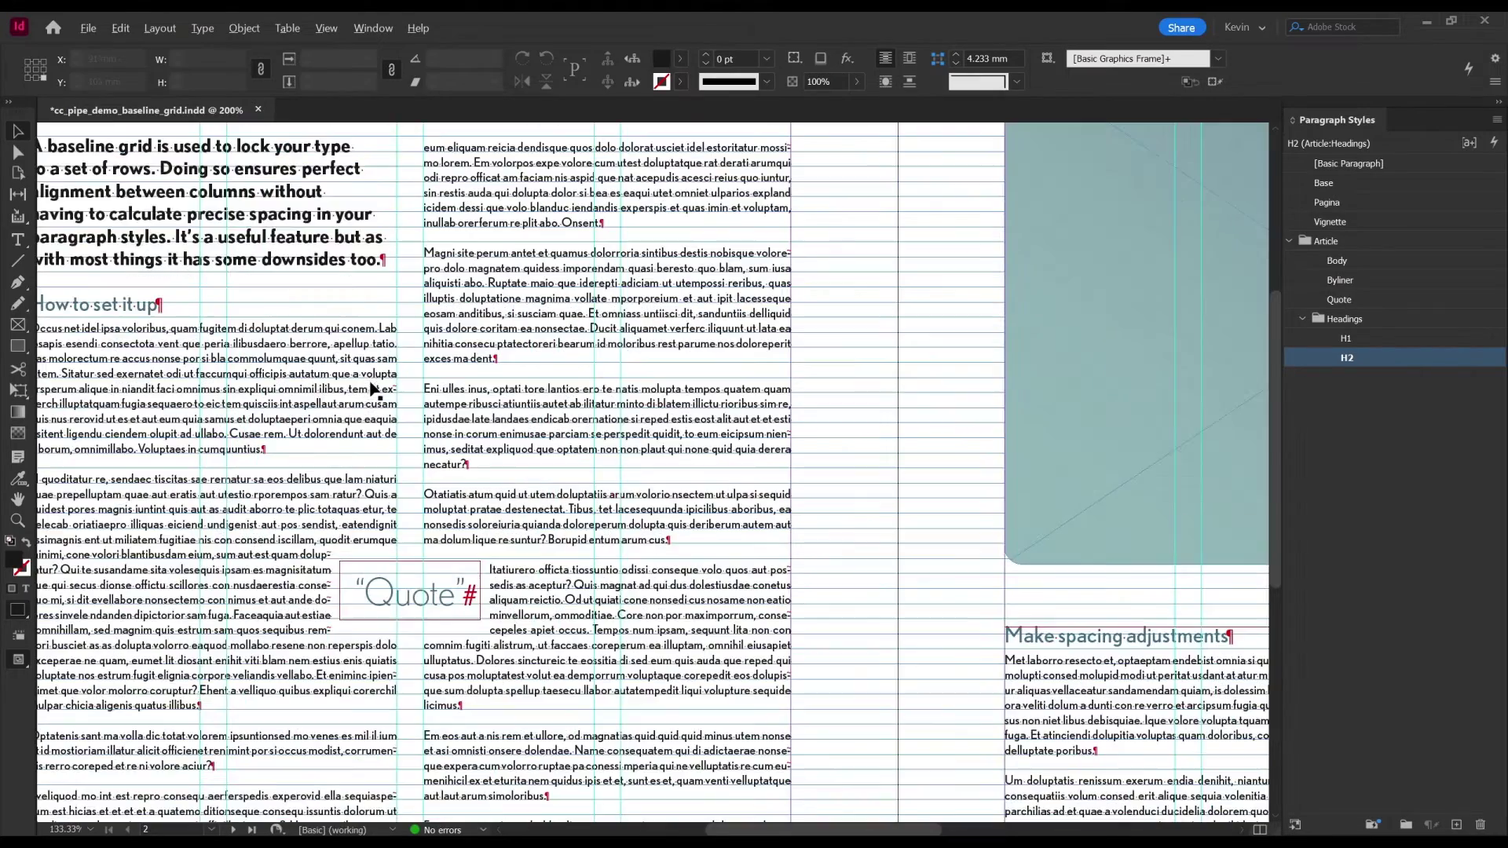
scroll(417, 395, "up", 1)
scroll(413, 416, "down", 5)
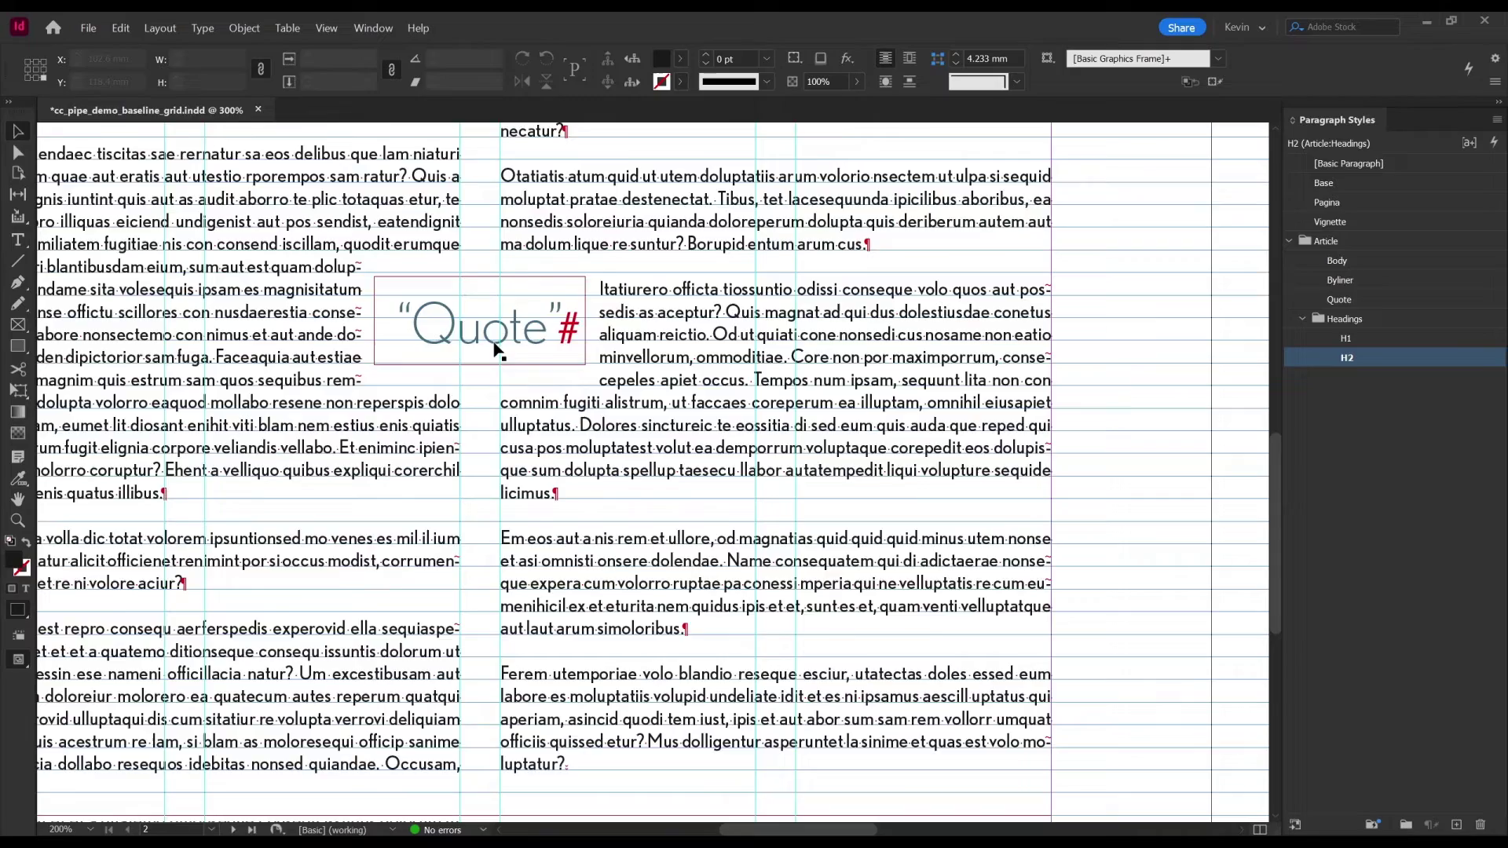
scroll(494, 347, "down", 1)
left_click_drag(806, 408, 358, 401)
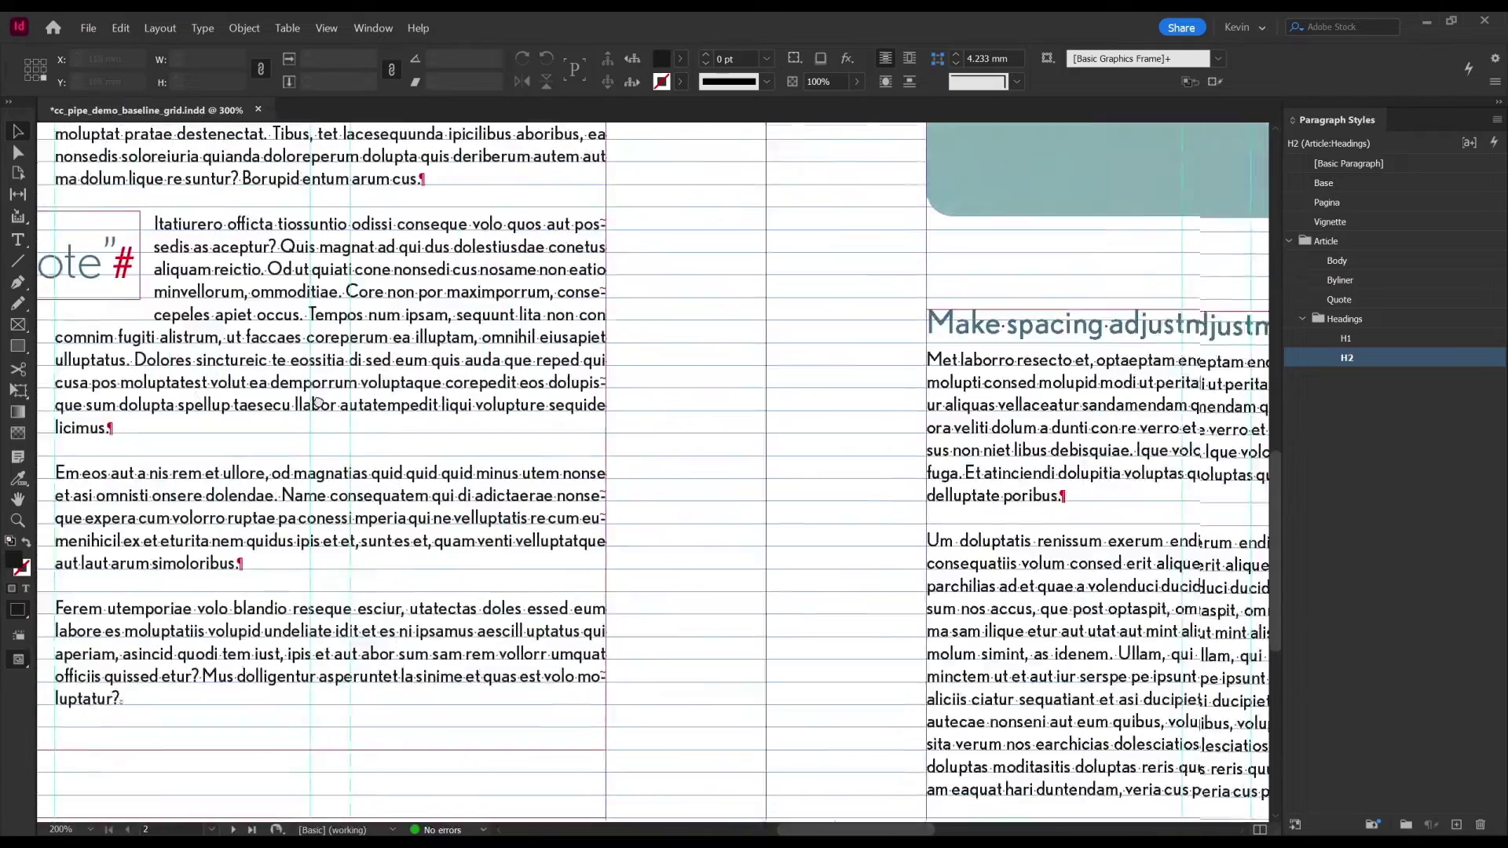
scroll(461, 424, "down", 1)
left_click_drag(744, 434, 208, 381)
scroll(464, 416, "up", 2)
scroll(525, 408, "down", 5)
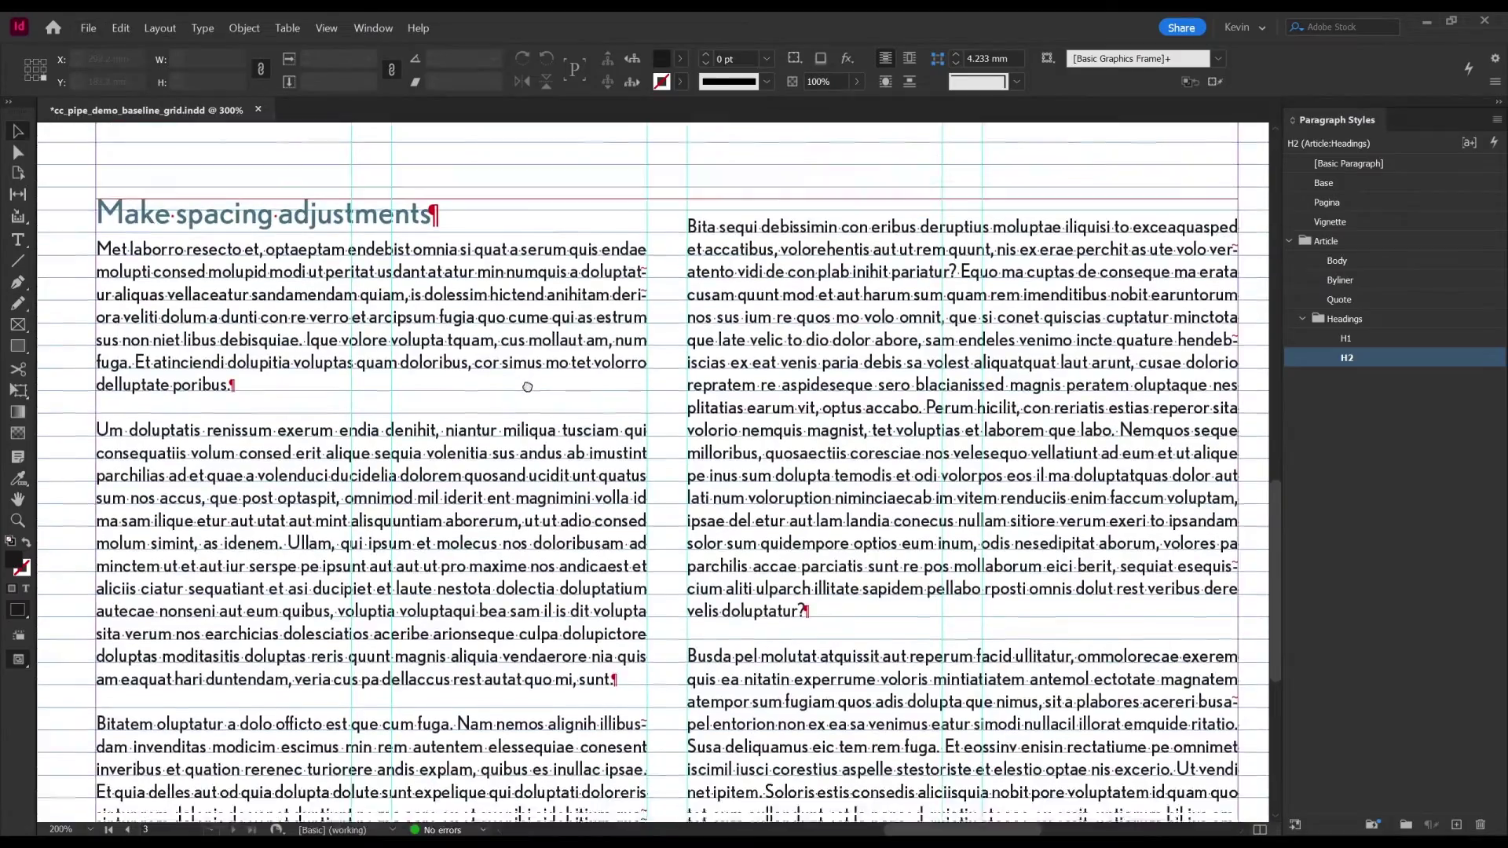
scroll(531, 383, "down", 1)
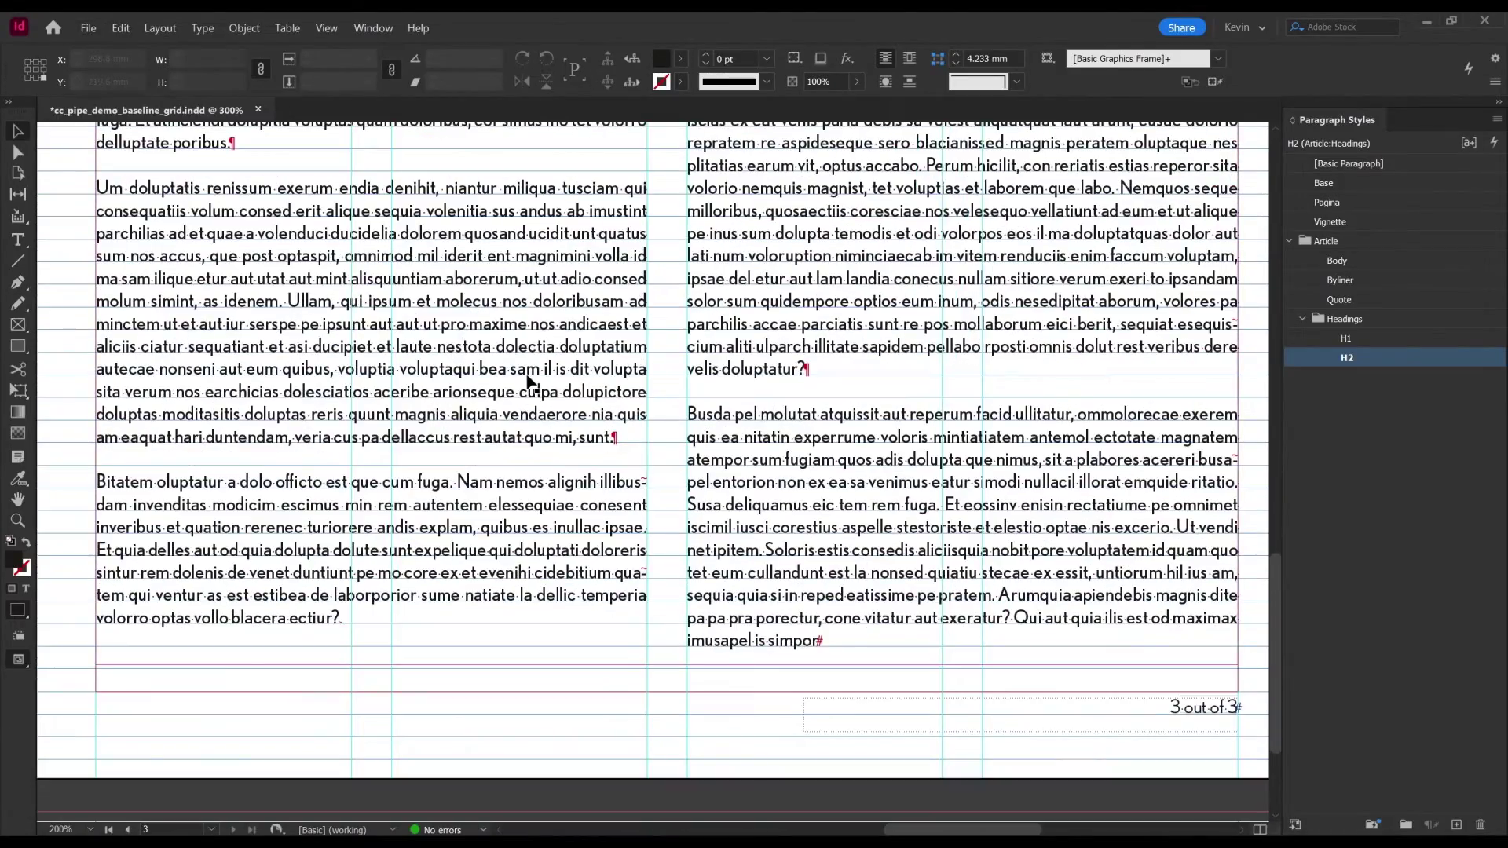
key("ctrl+alt+0")
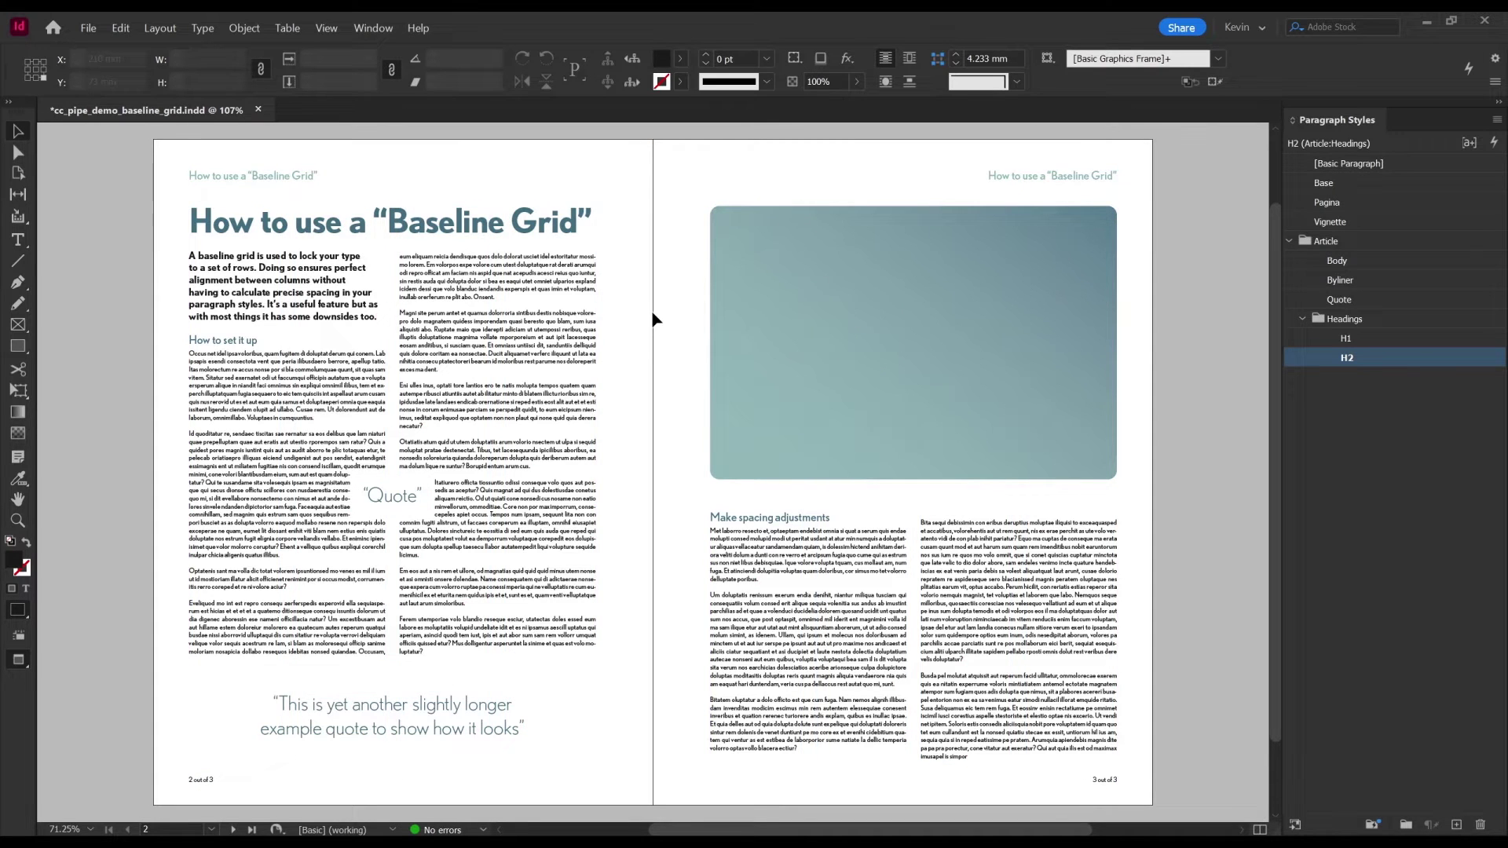